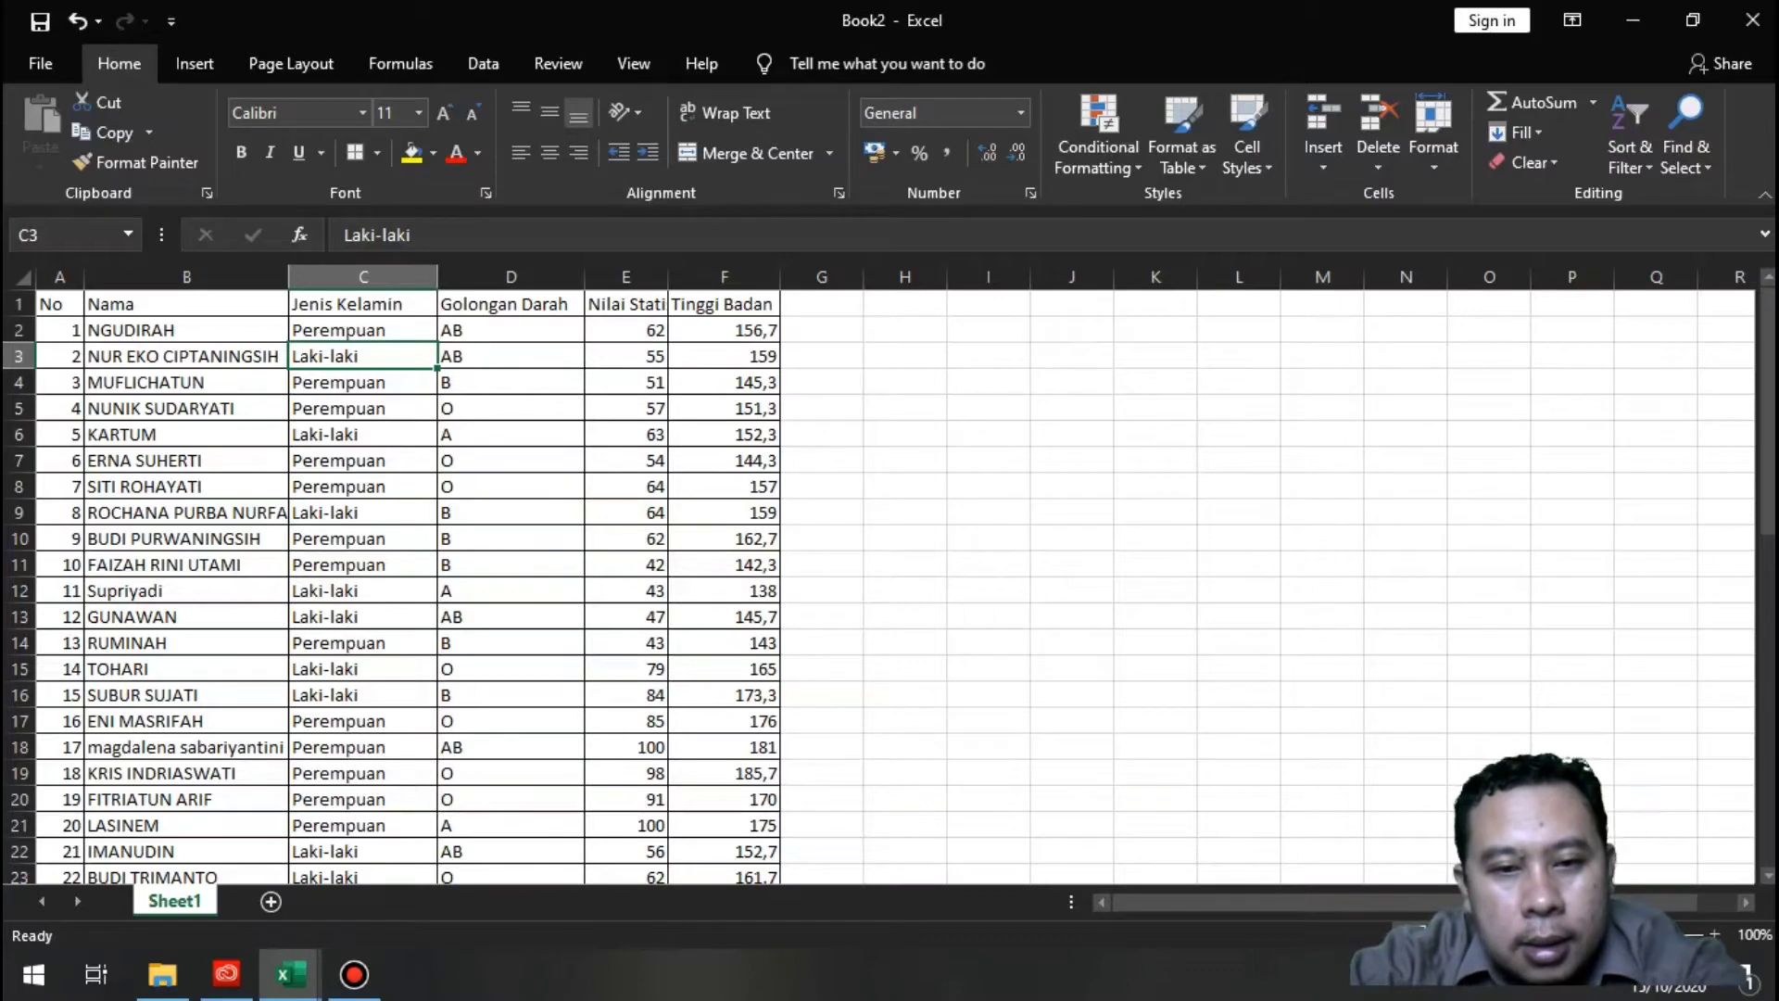
# Enter the header "Jenis Kelamin" in H2 and widen column H to fit it
pyautogui.click(904, 330)
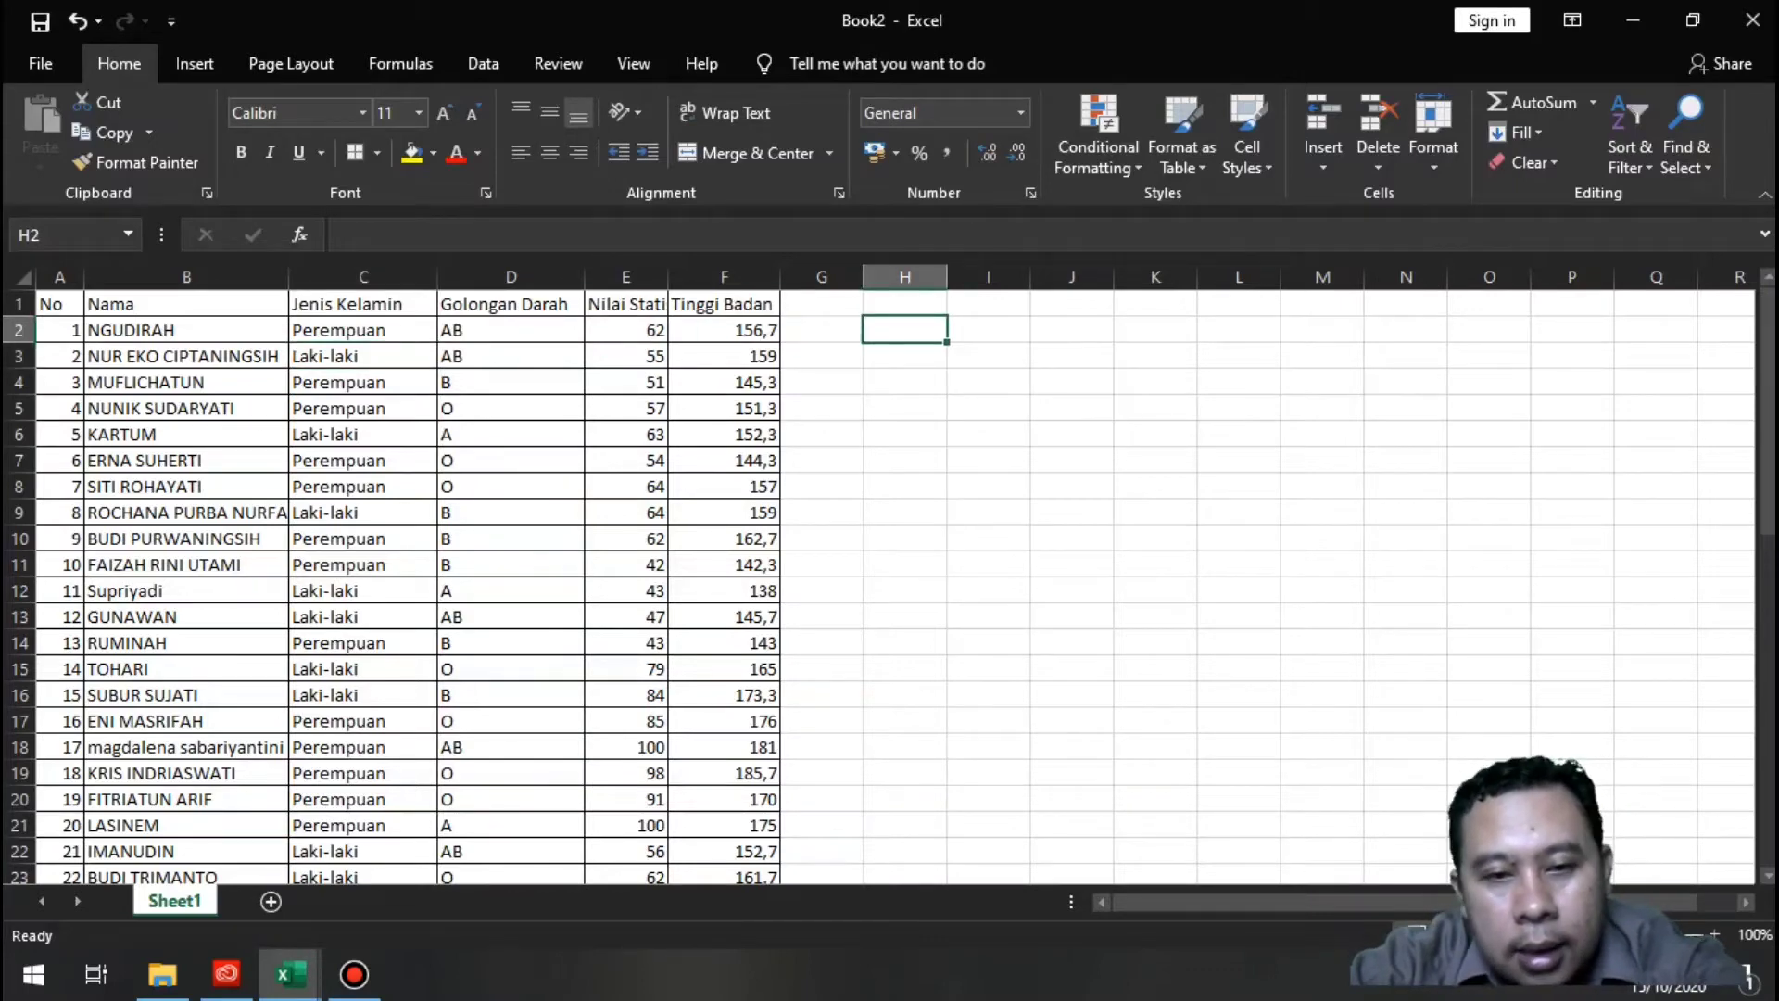
pyautogui.write('Jenis')
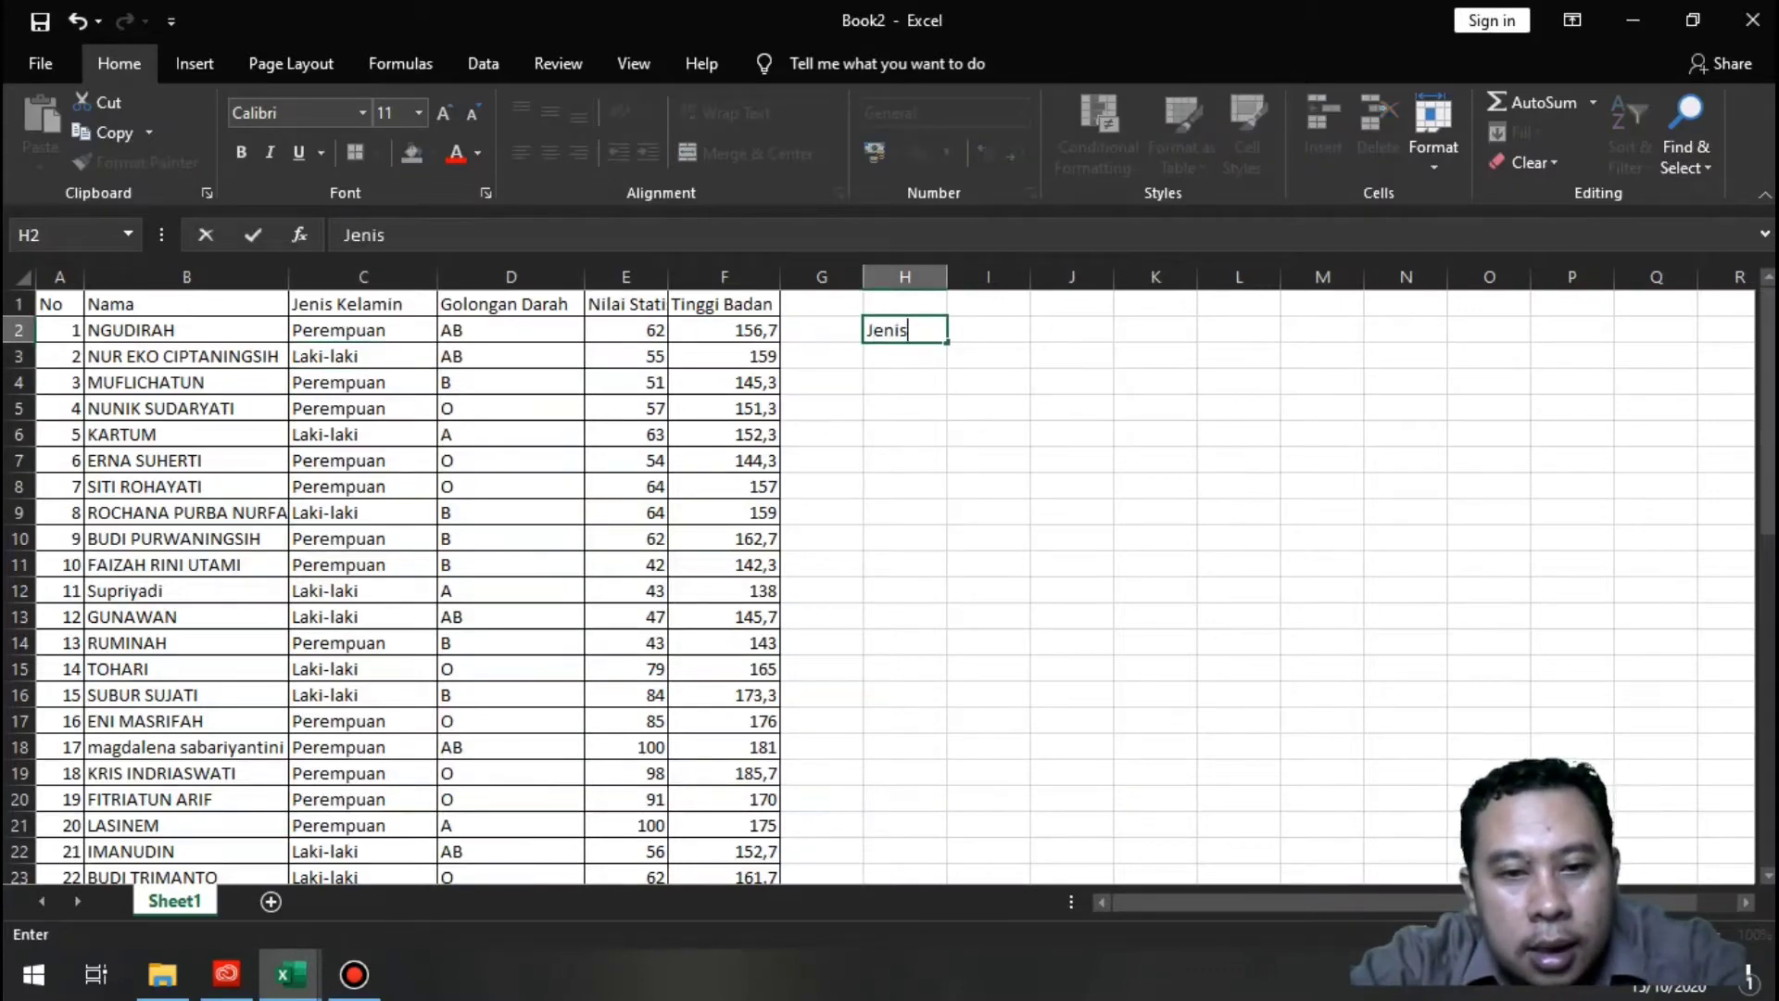
pyautogui.write(' Kelamin')
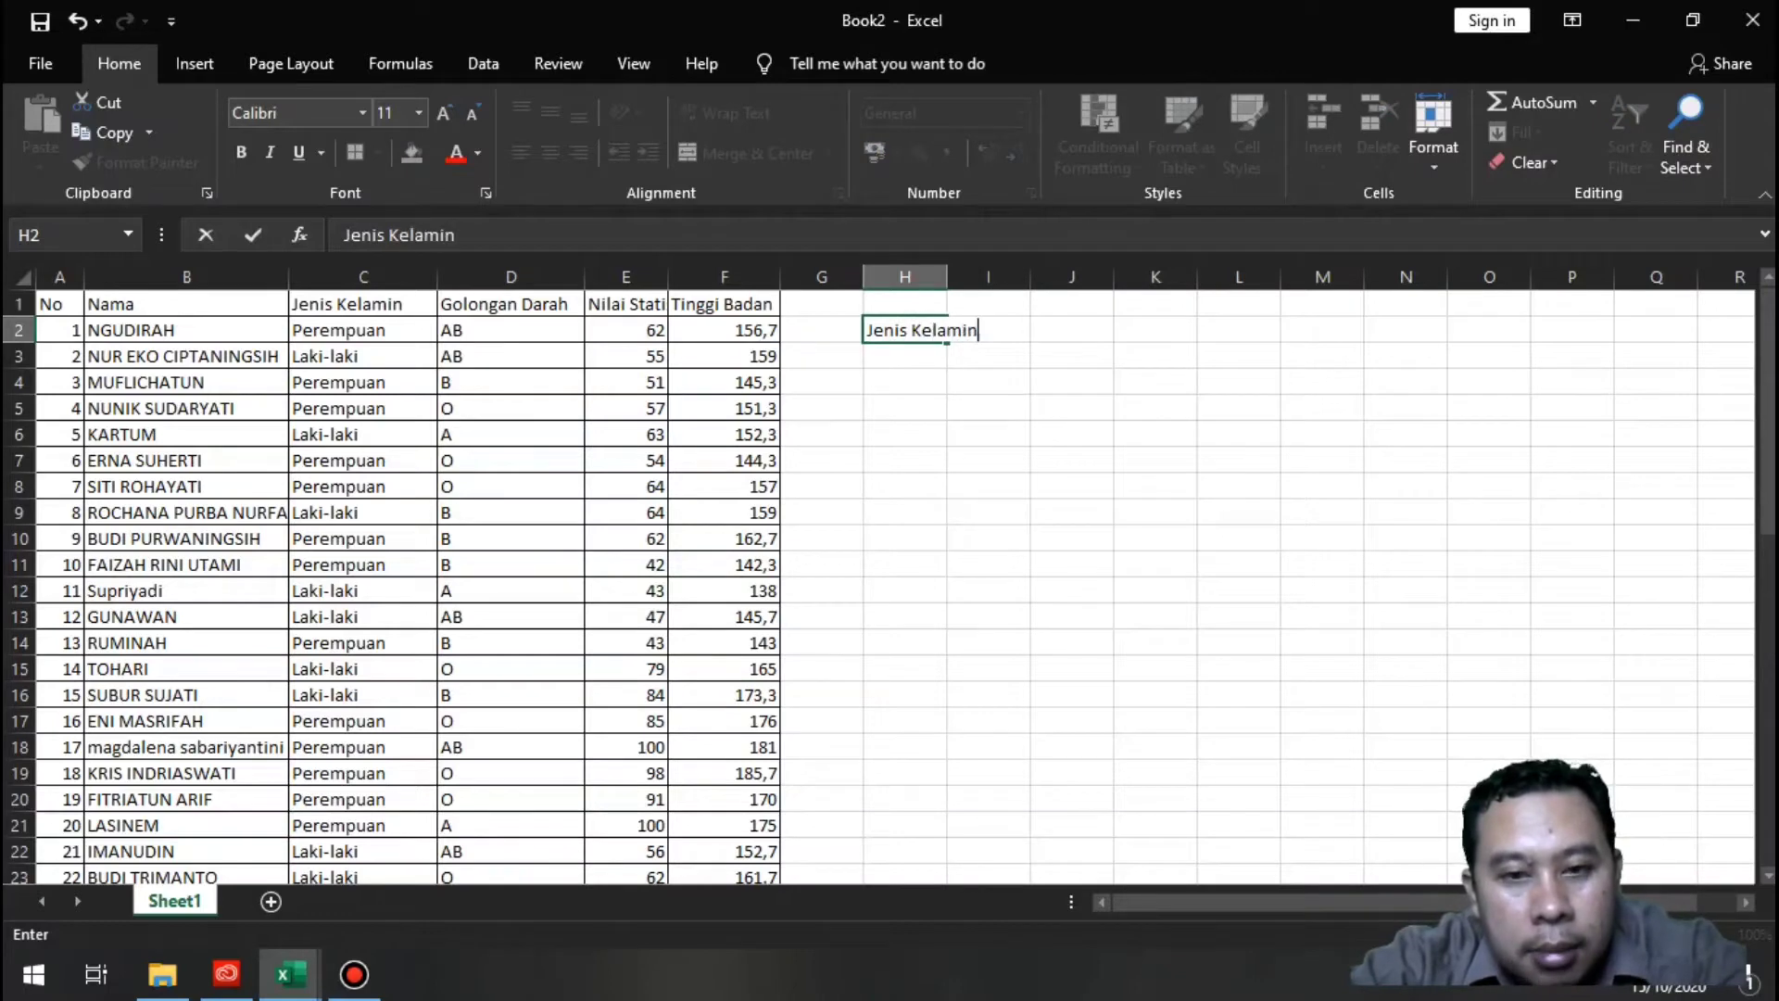
pyautogui.click(988, 382)
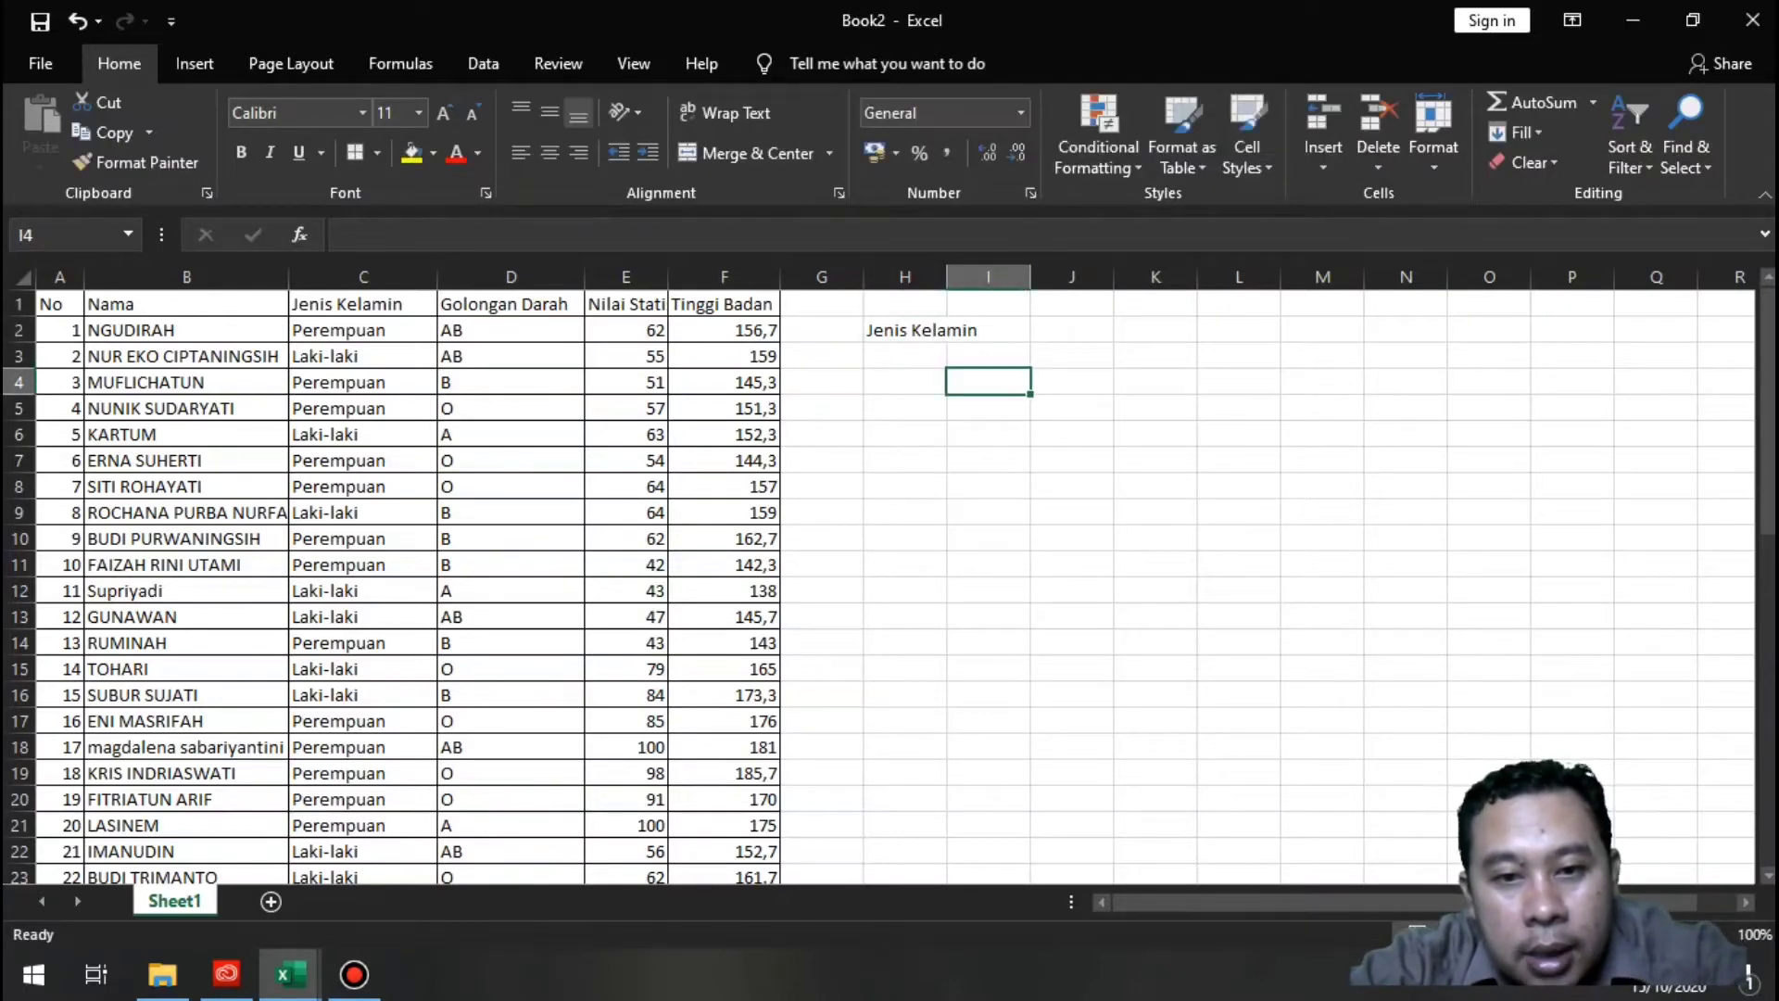
pyautogui.moveTo(946, 276); pyautogui.dragTo(993, 276)
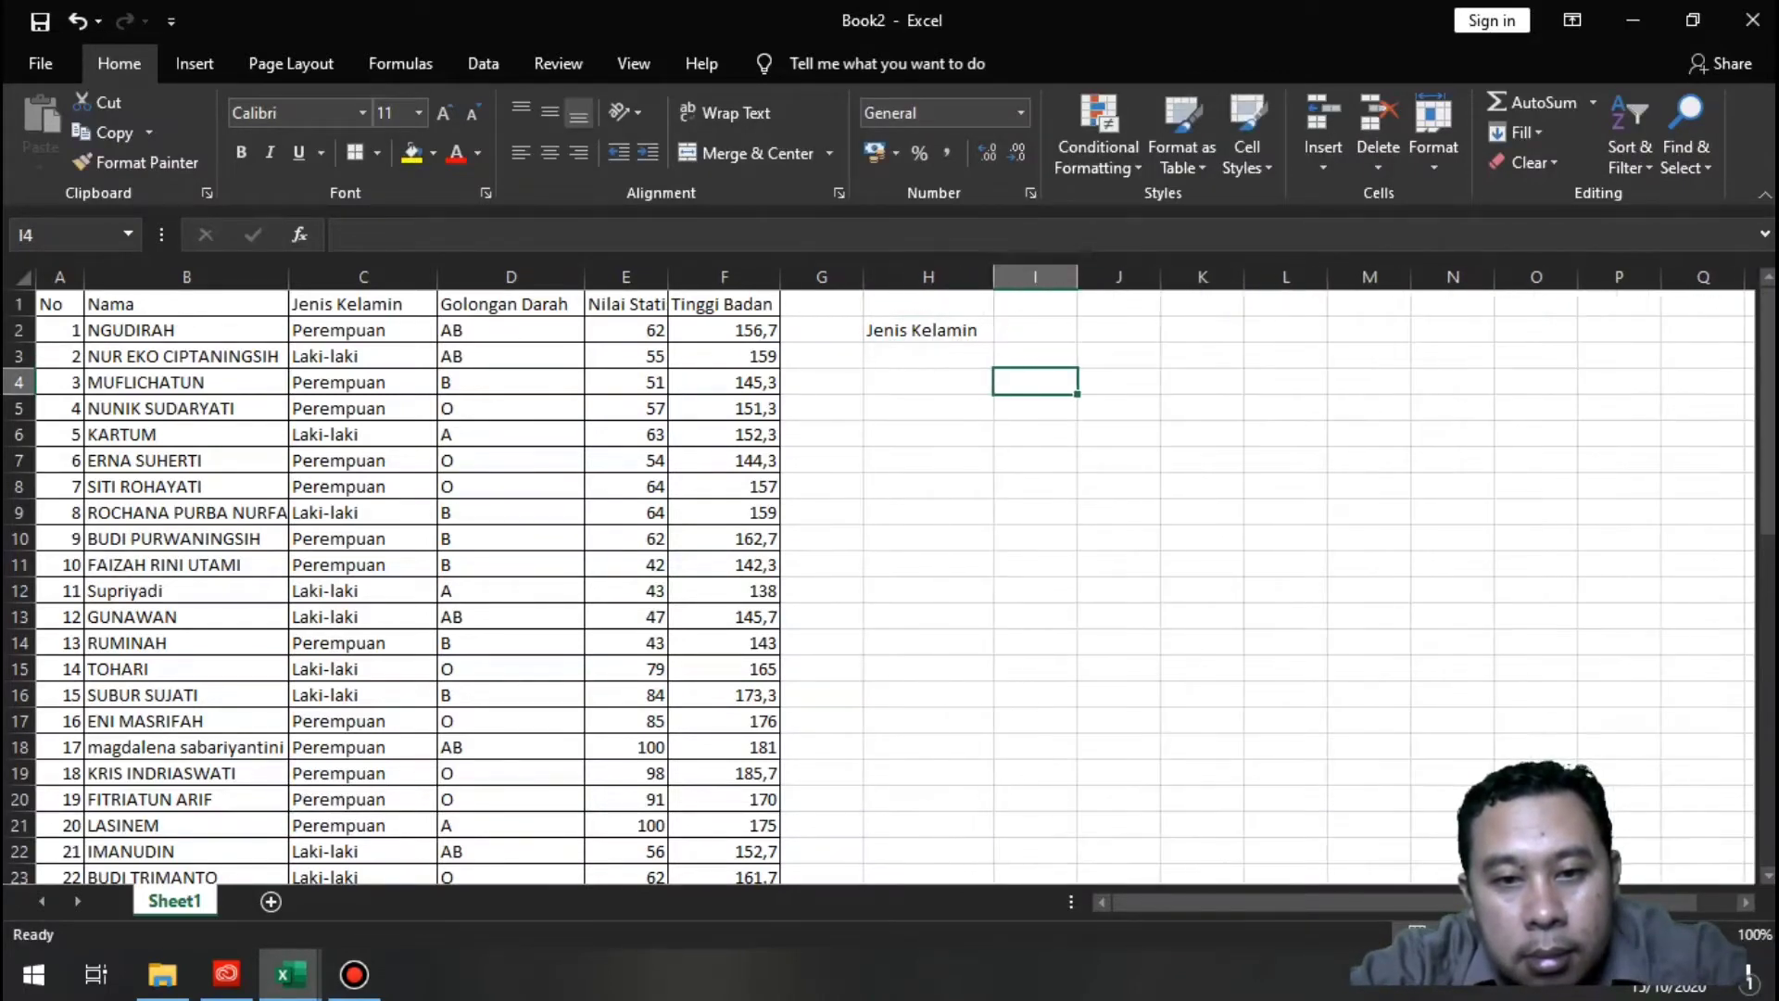
# Enter the header "Frekuensi" in I2, beside the Jenis Kelamin header
pyautogui.click(1035, 329)
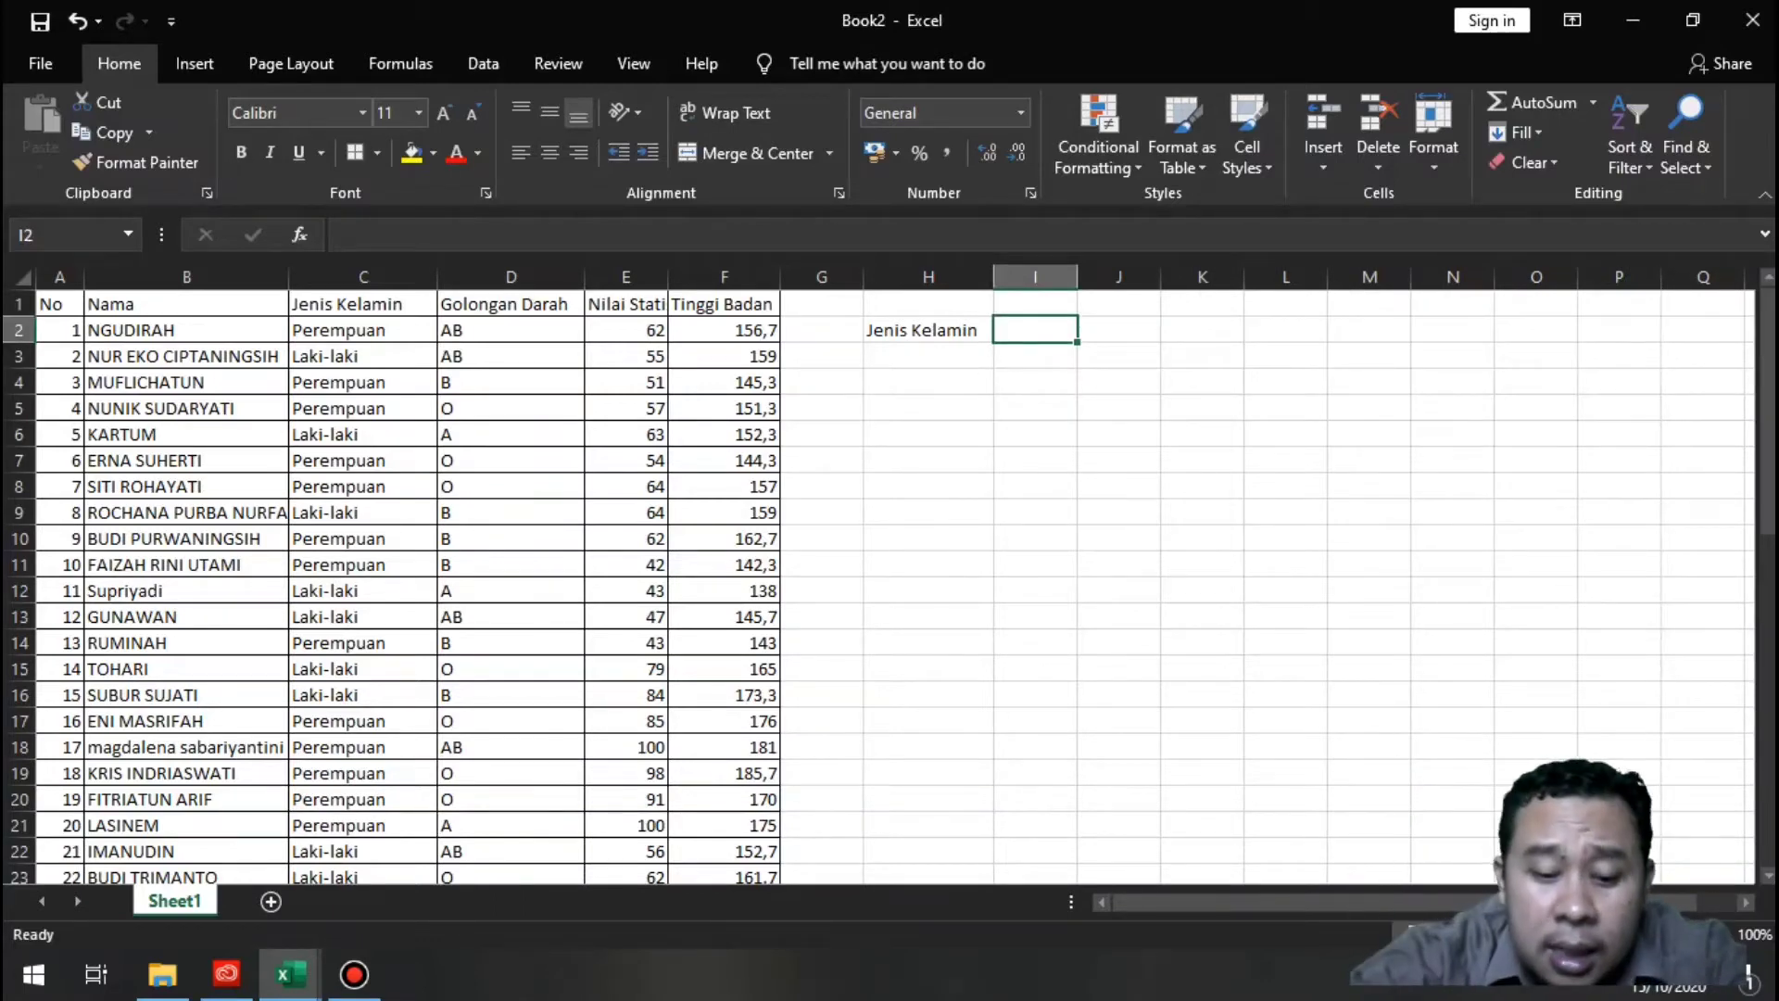
pyautogui.write('Frek')
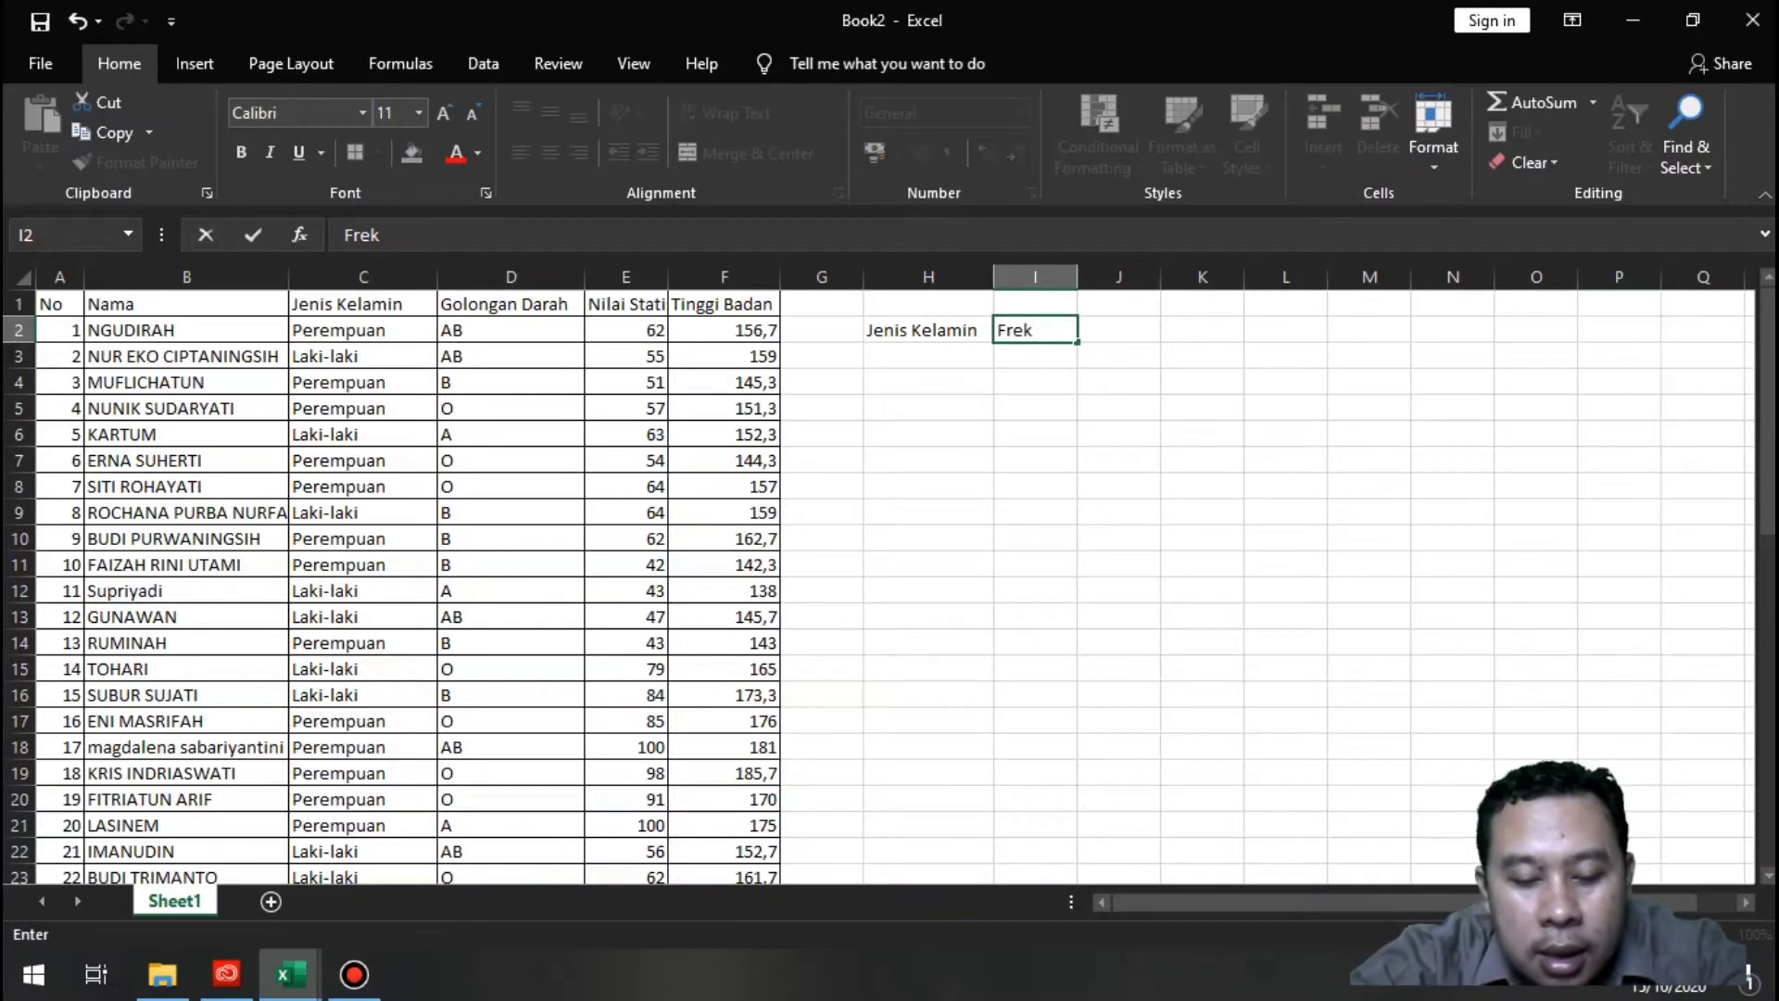
pyautogui.write('uensi')
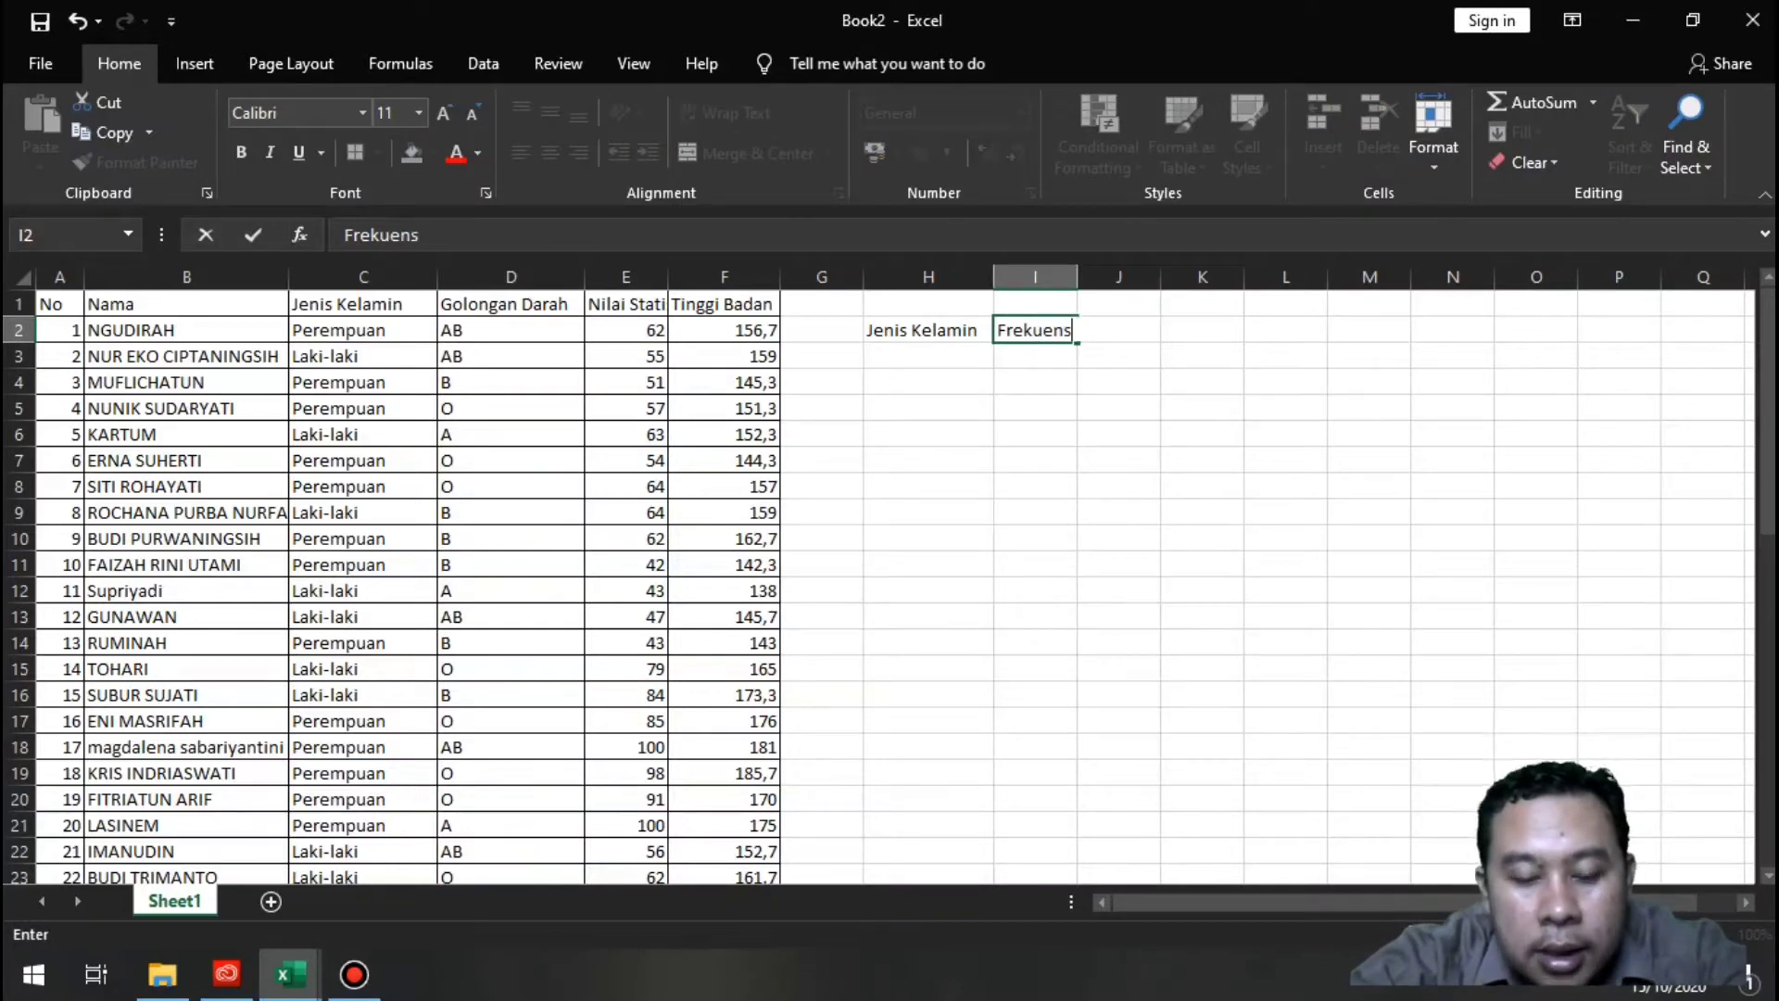
pyautogui.press('Return')
pyautogui.press('Return')
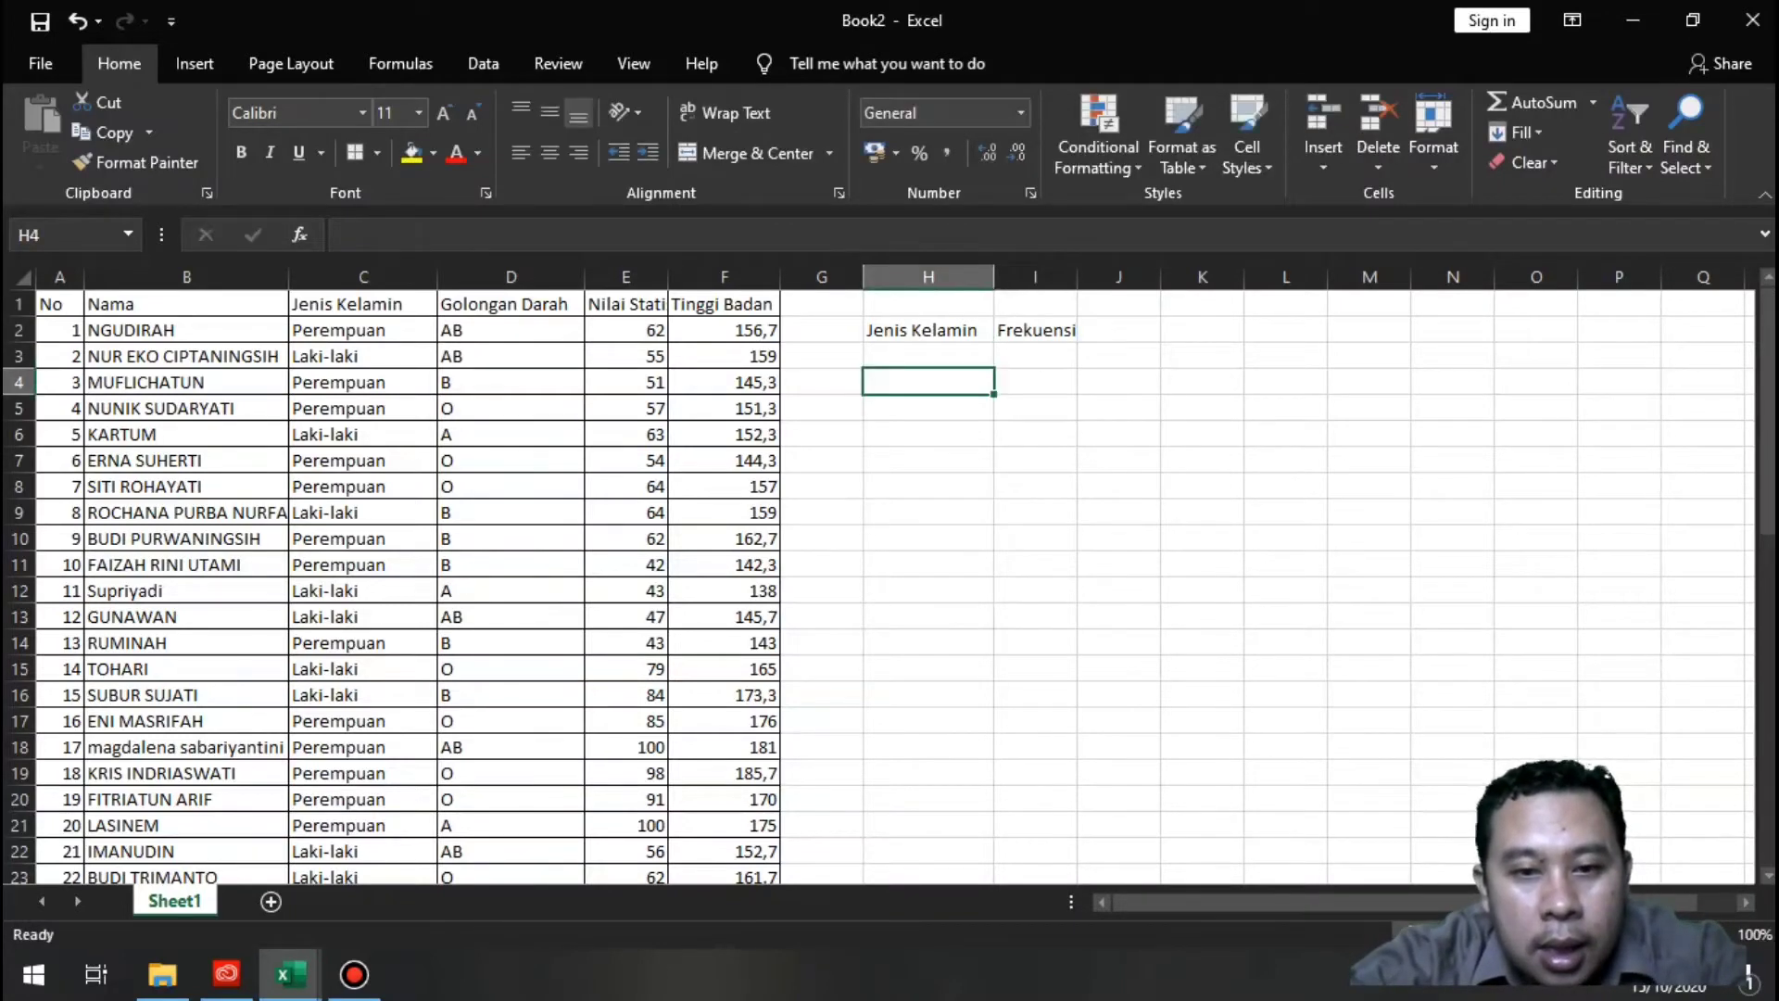
pyautogui.press('Up')
# Copy the text "Perempuan" from C2 into H3 as the first category
pyautogui.click(363, 330)
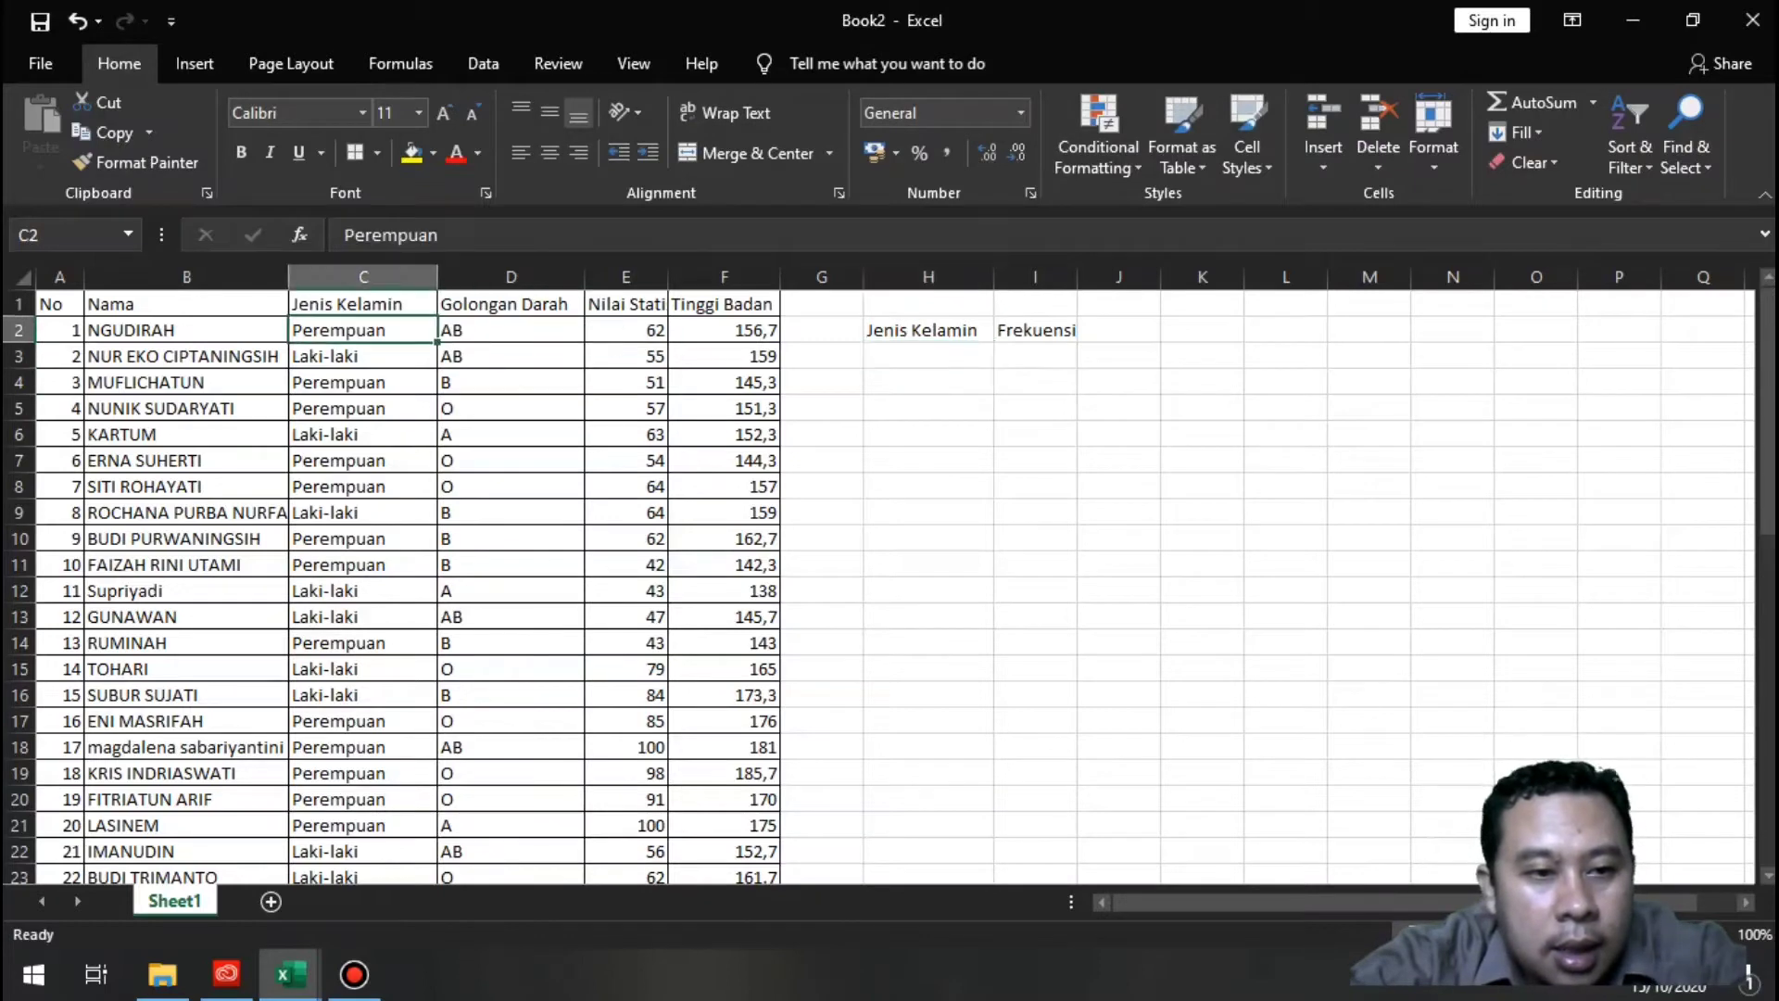
pyautogui.doubleClick(389, 330)
pyautogui.moveTo(387, 331); pyautogui.dragTo(291, 331)
pyautogui.hotkey('ctrl', 'c')
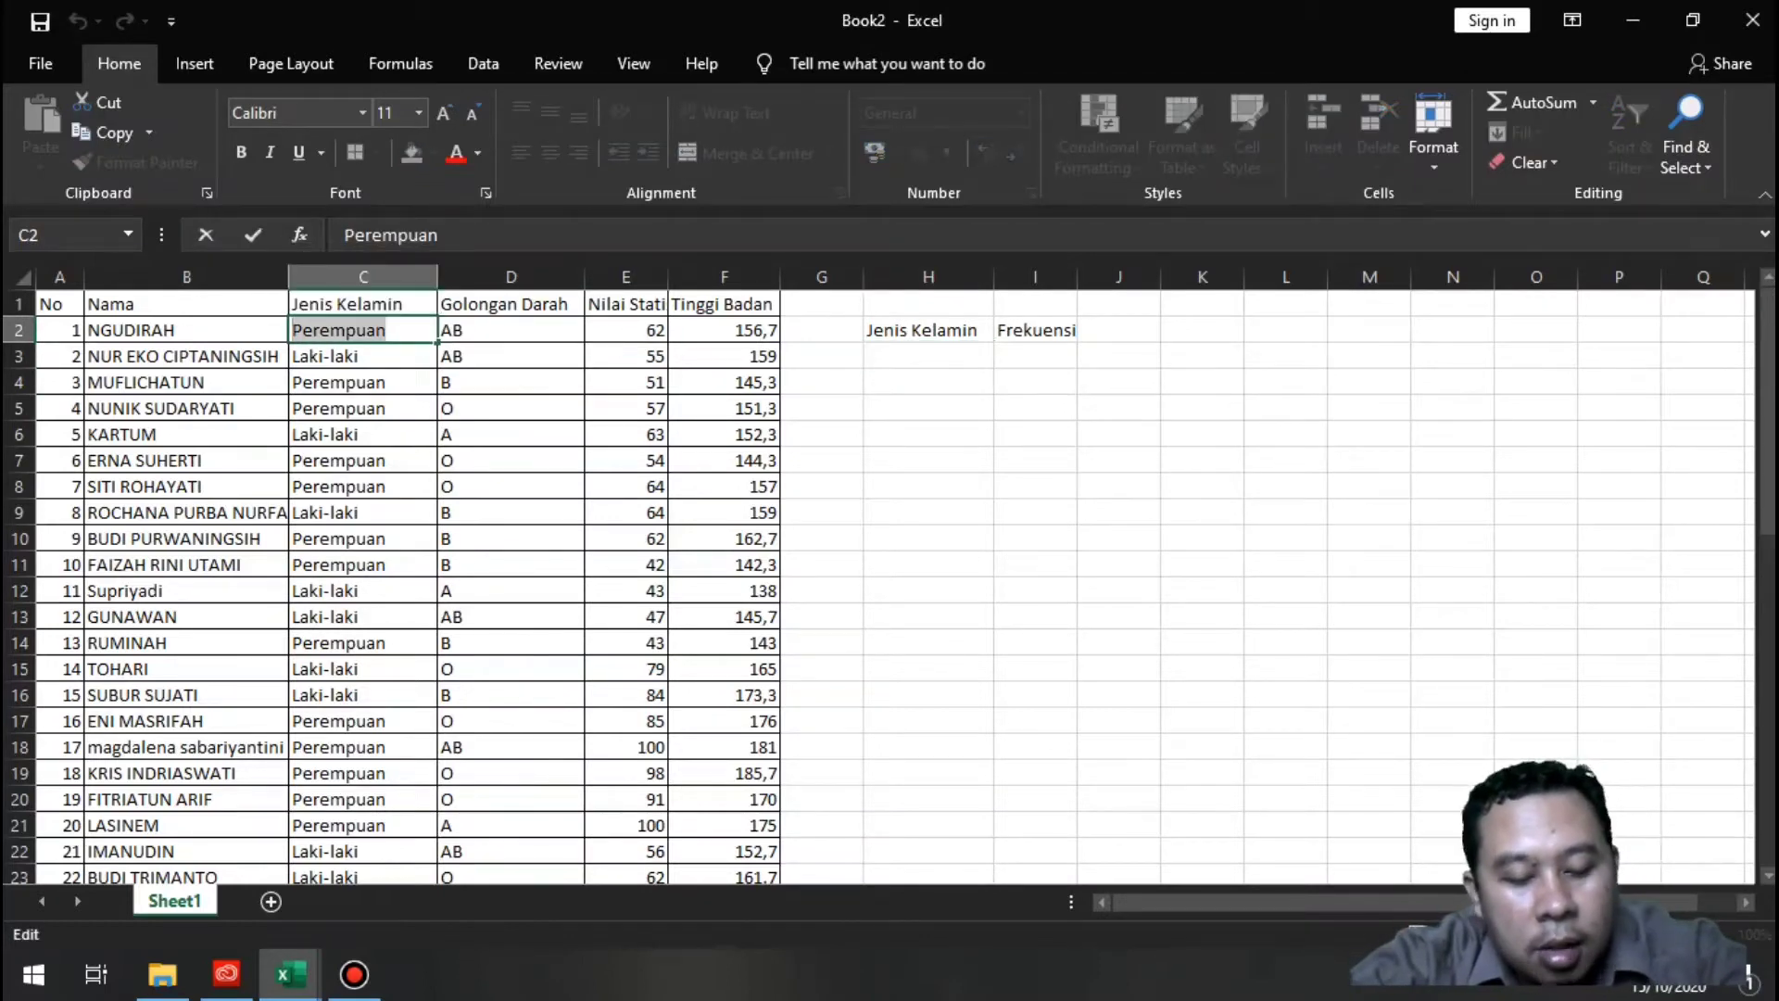
pyautogui.press('Return')
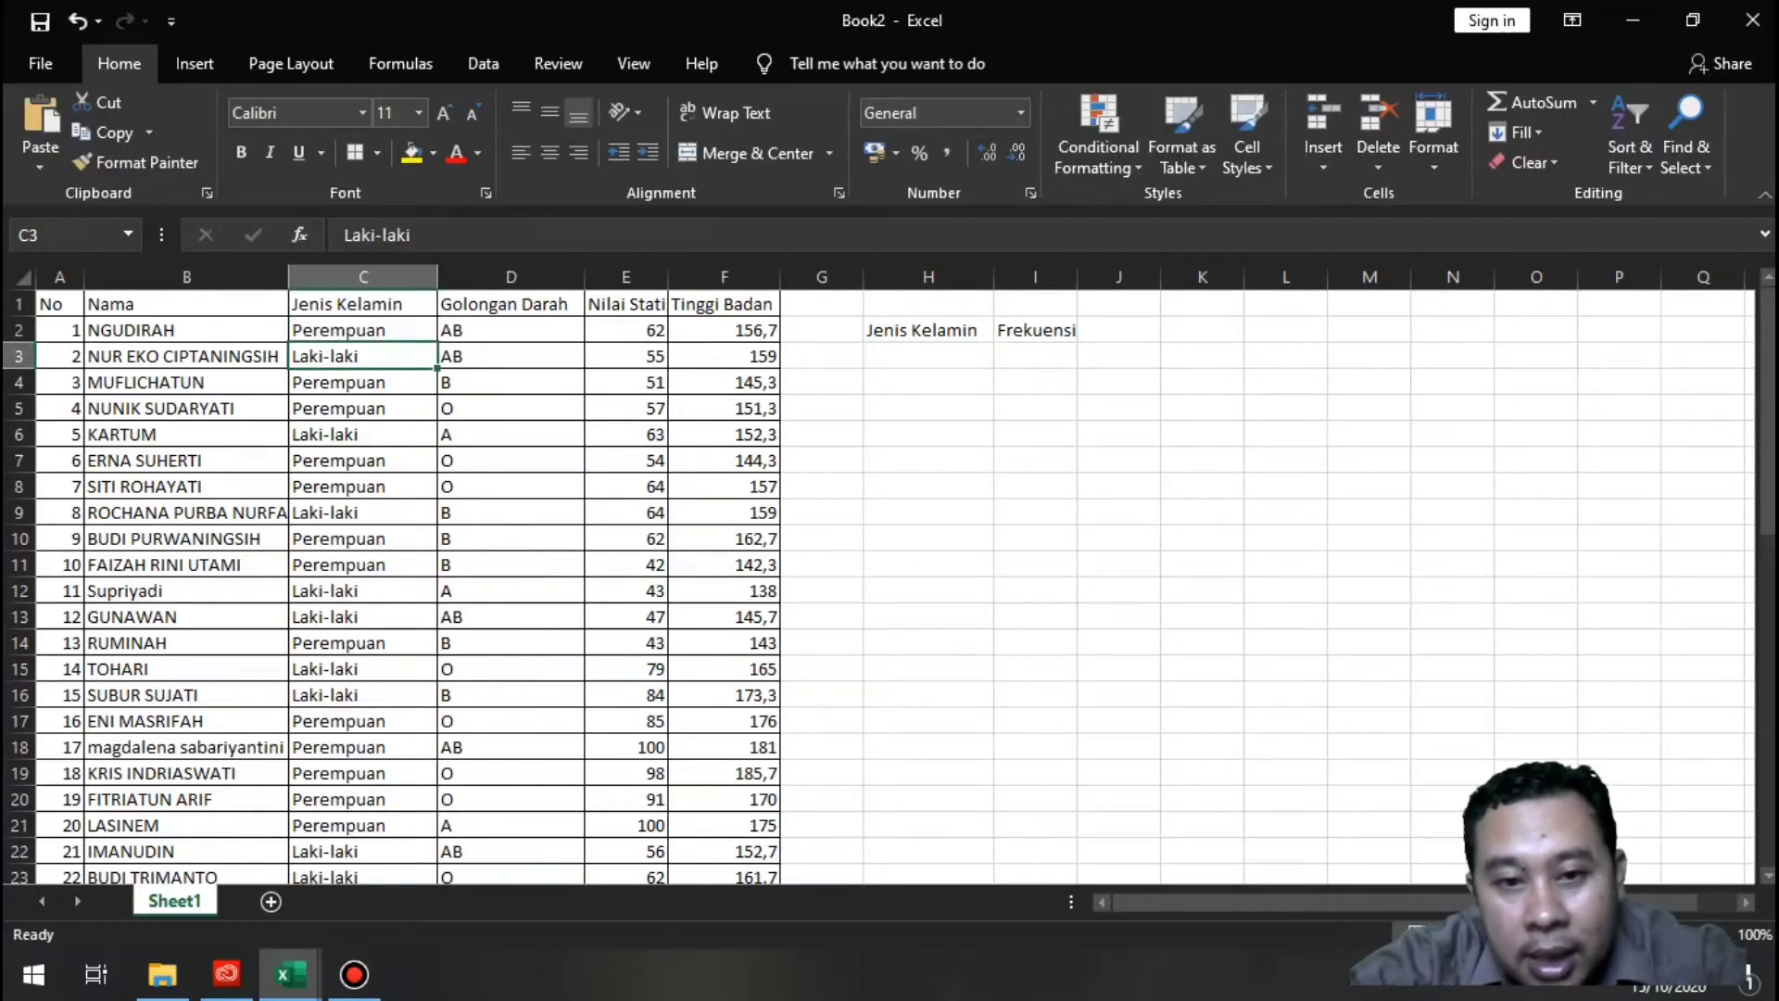
pyautogui.doubleClick(929, 357)
pyautogui.hotkey('ctrl', 'v')
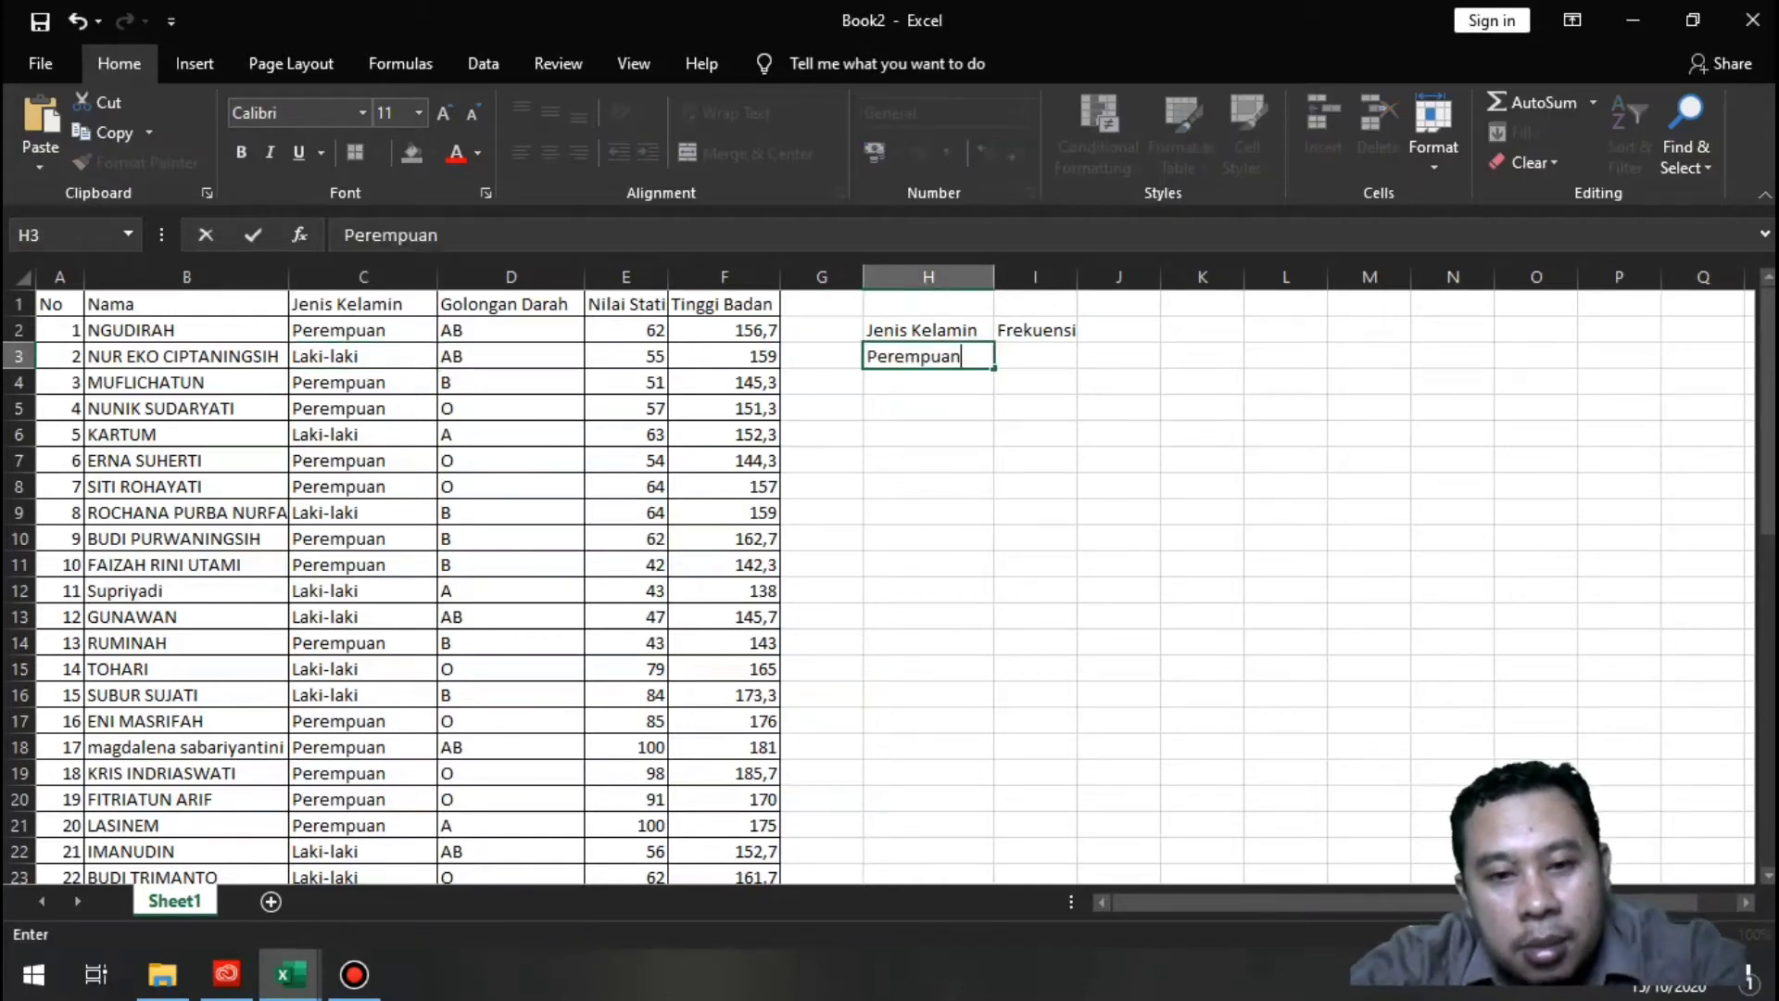
pyautogui.press('Return')
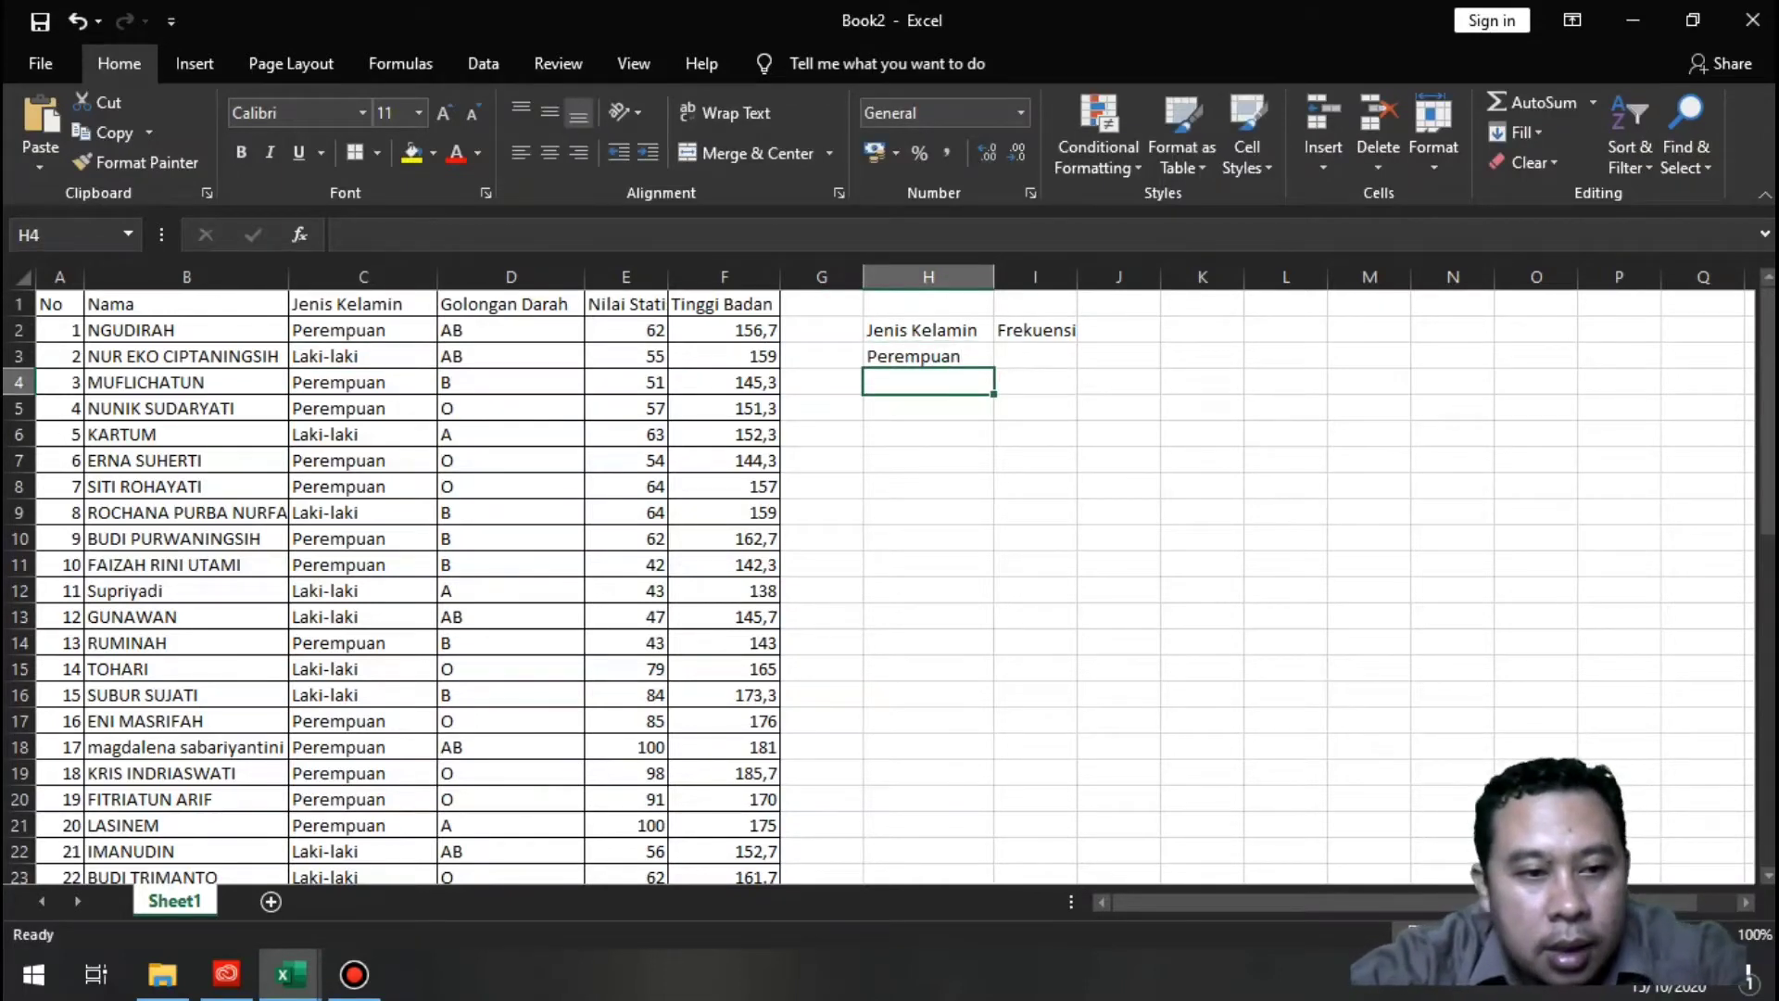
# Copy the text "Laki-laki" from C3 into H4 as the second category
pyautogui.doubleClick(389, 357)
pyautogui.moveTo(370, 357); pyautogui.dragTo(291, 357)
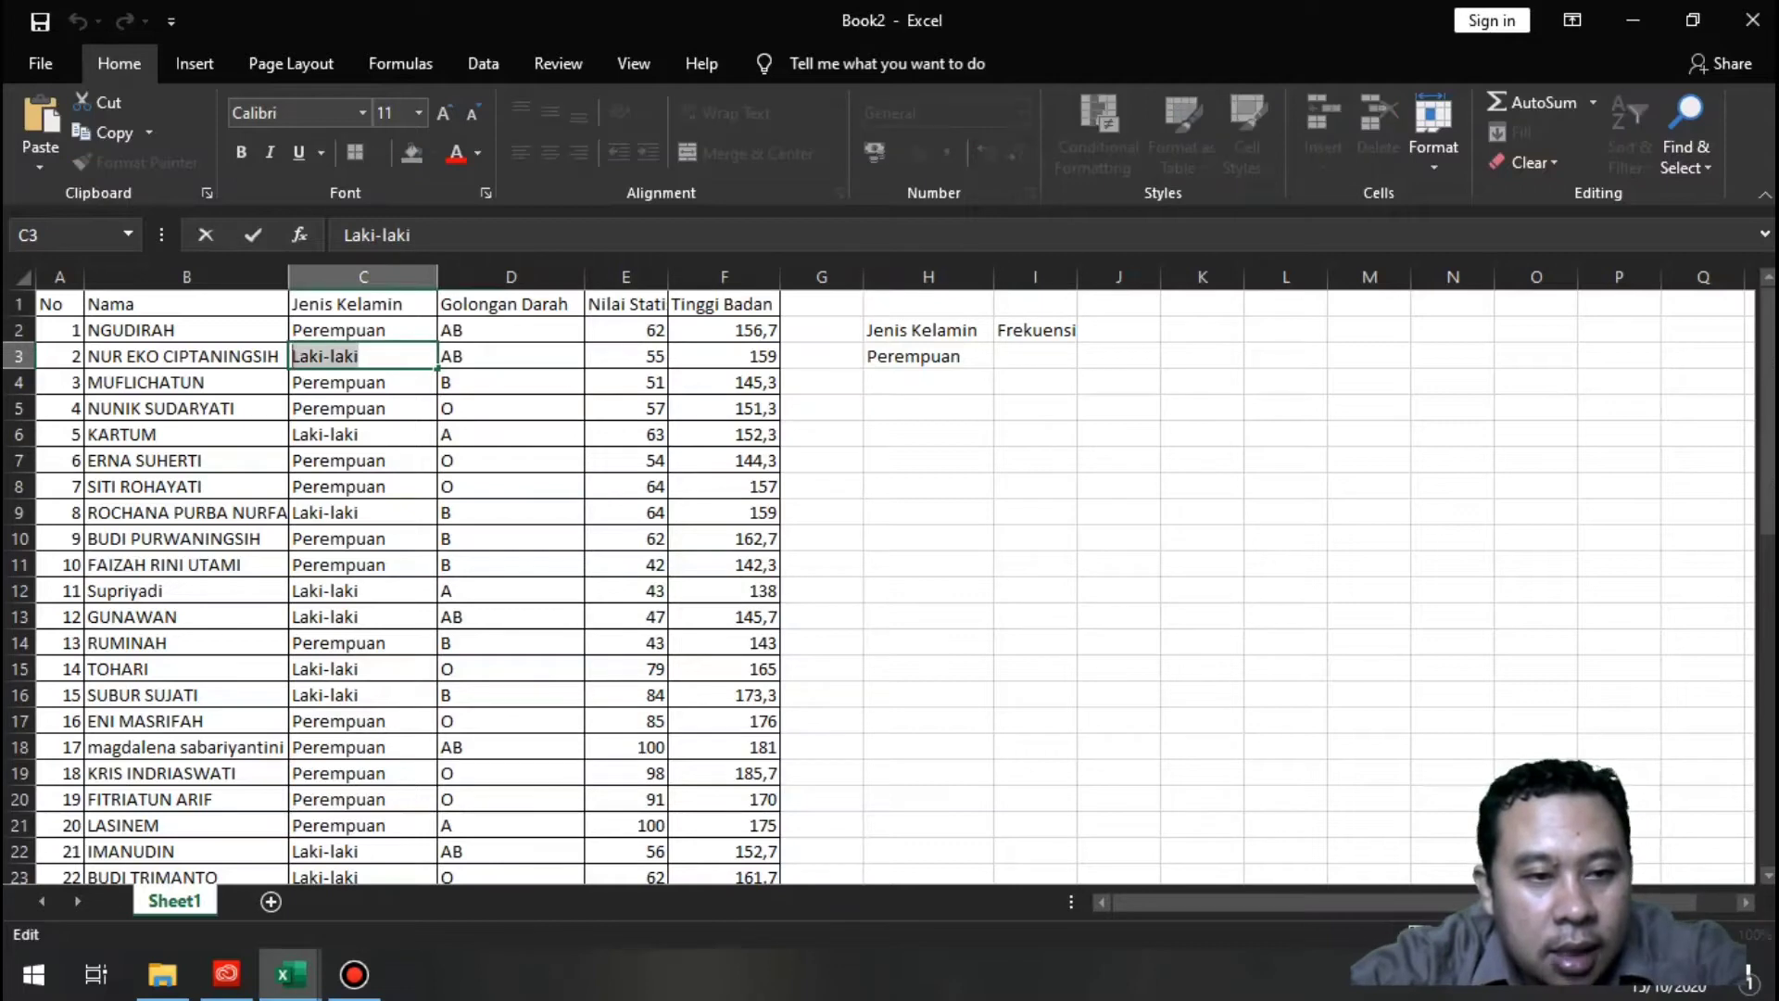
pyautogui.hotkey('ctrl', 'c')
pyautogui.press('Return')
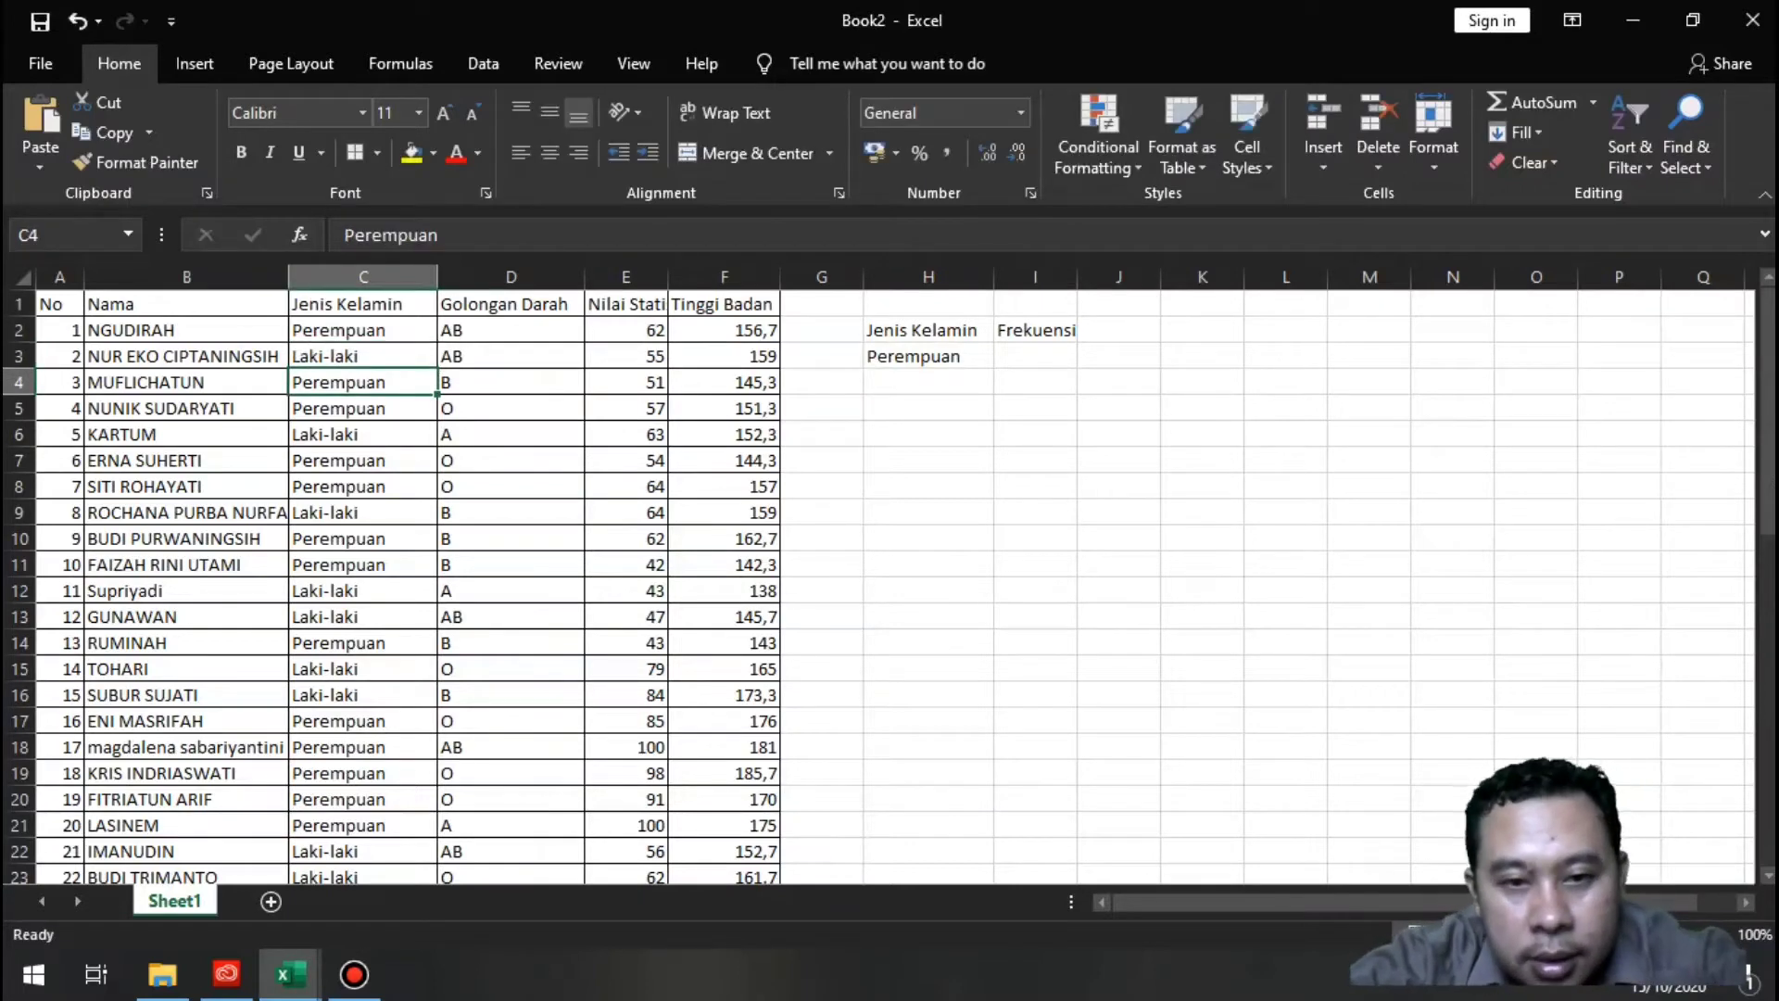
pyautogui.doubleClick(928, 382)
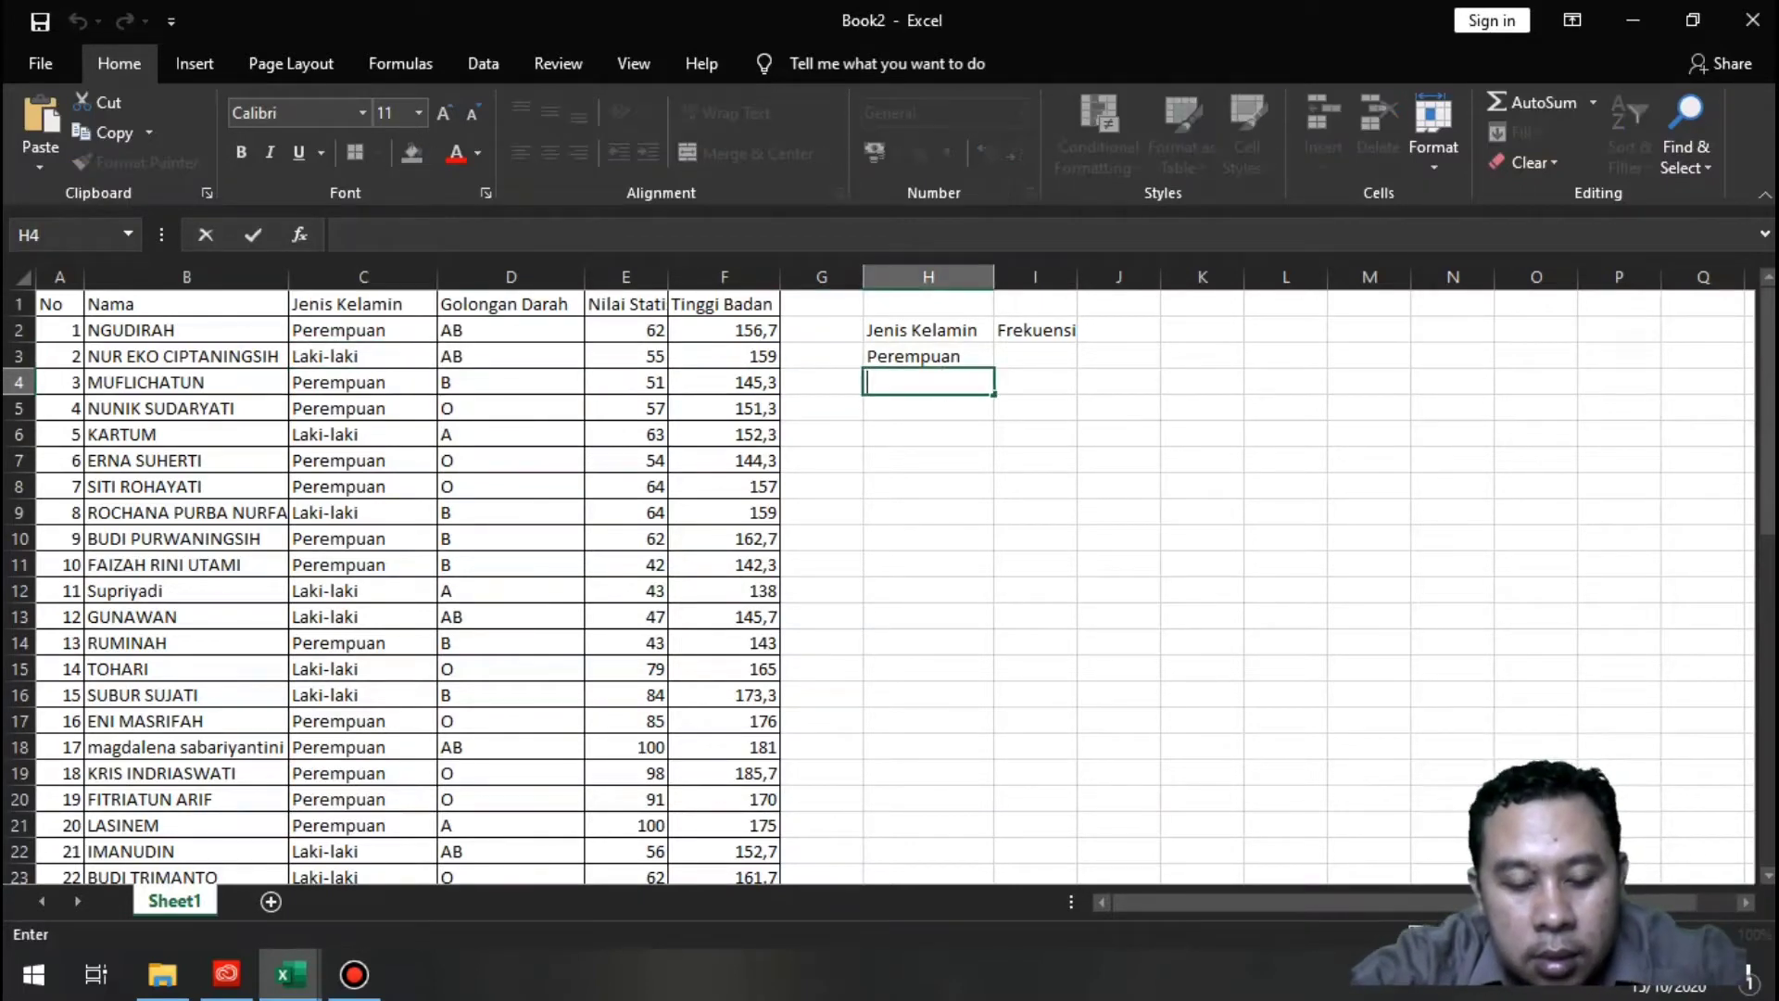
pyautogui.hotkey('ctrl', 'v')
pyautogui.press('Return')
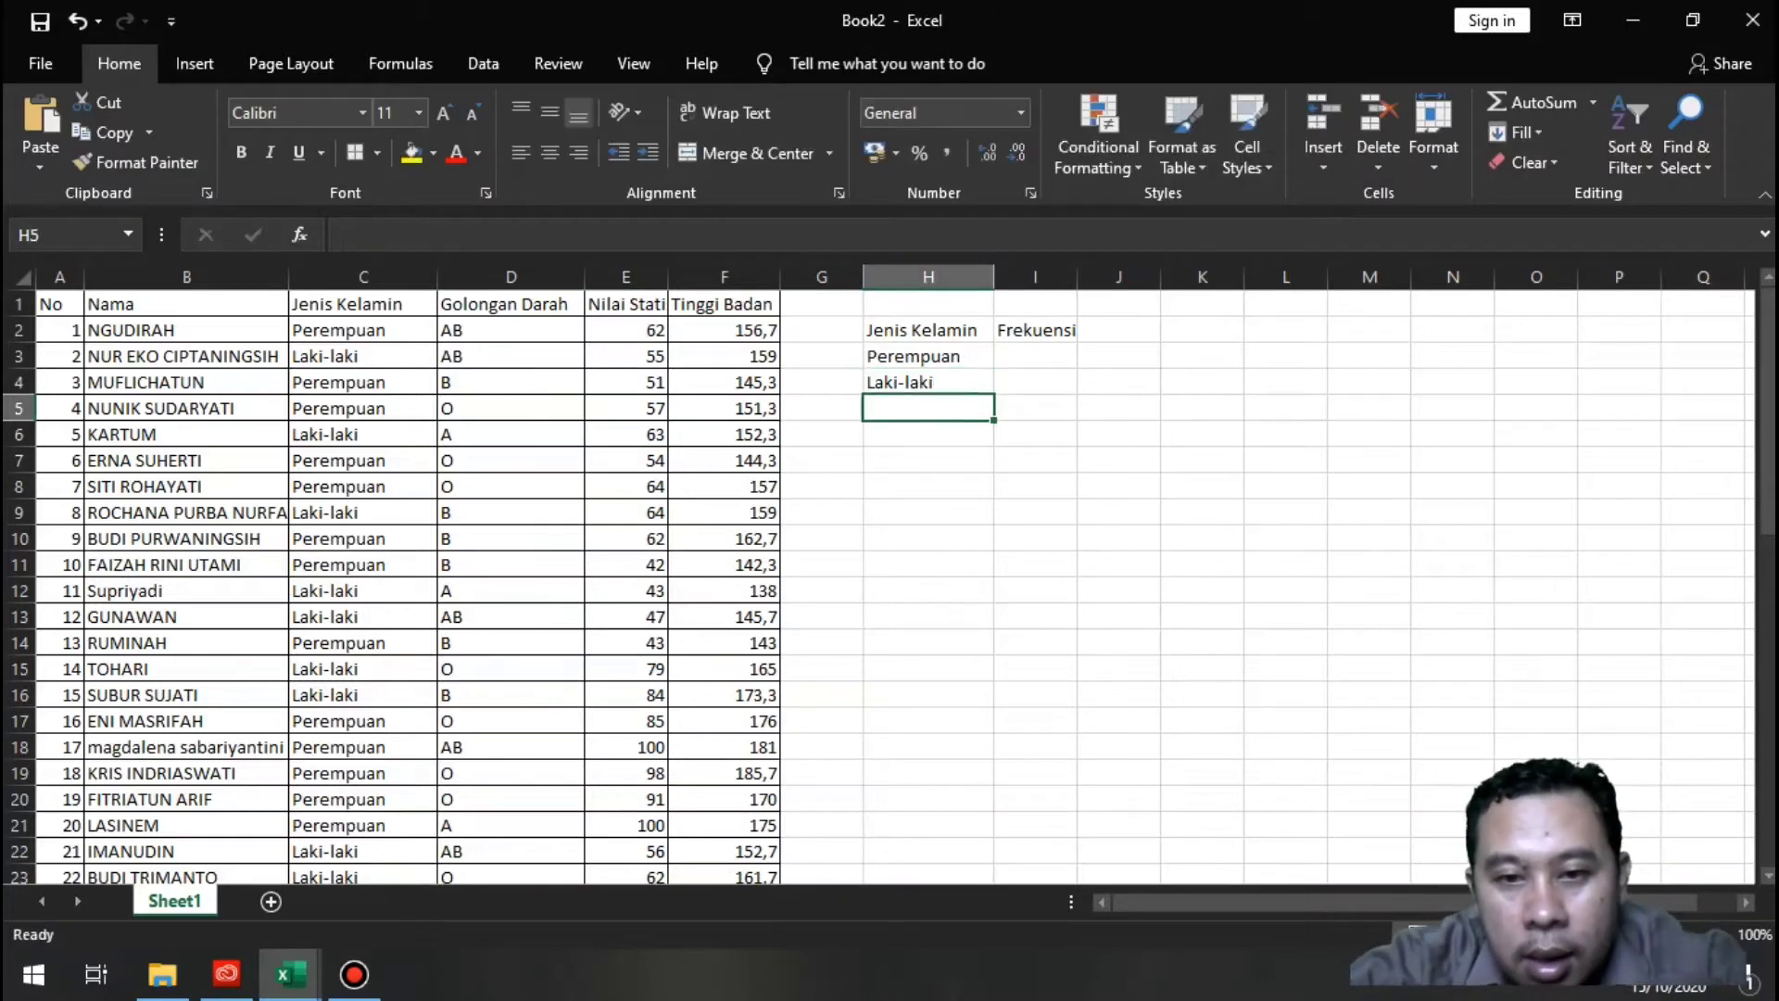
# Widen column I slightly and enter the label "Jumlah" in H5
pyautogui.moveTo(1078, 276); pyautogui.dragTo(1087, 276)
pyautogui.write('Jumlah')
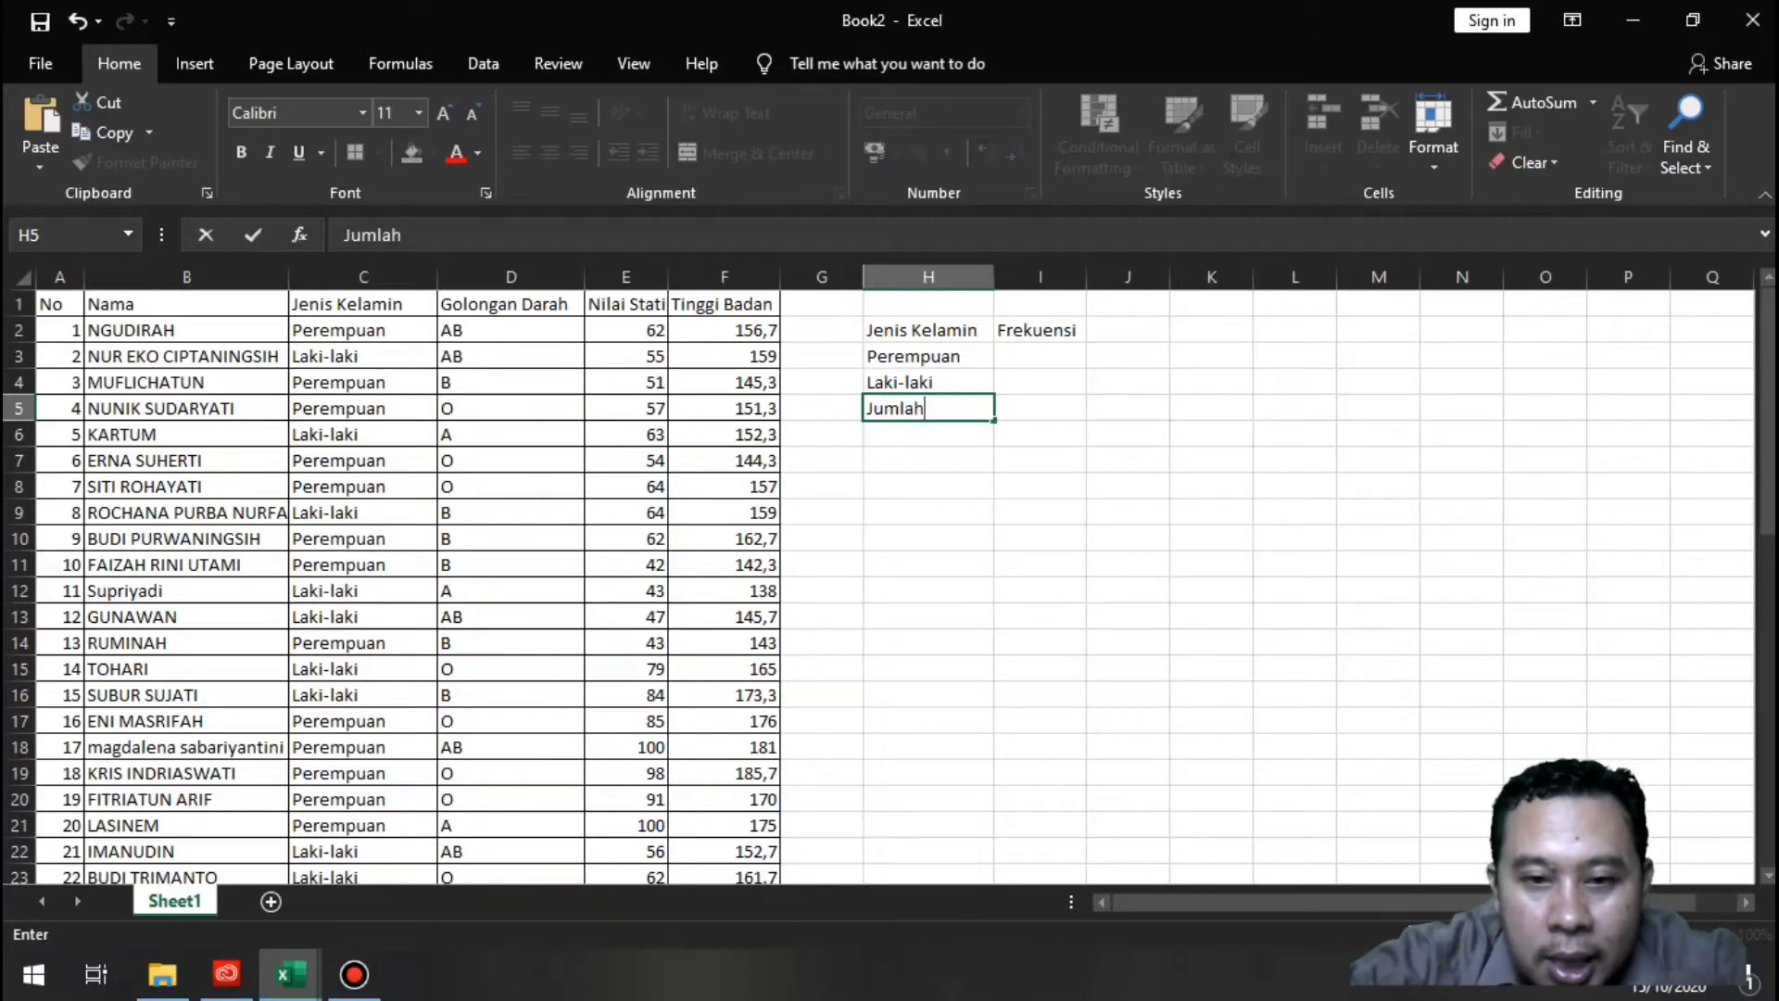
pyautogui.press('Return')
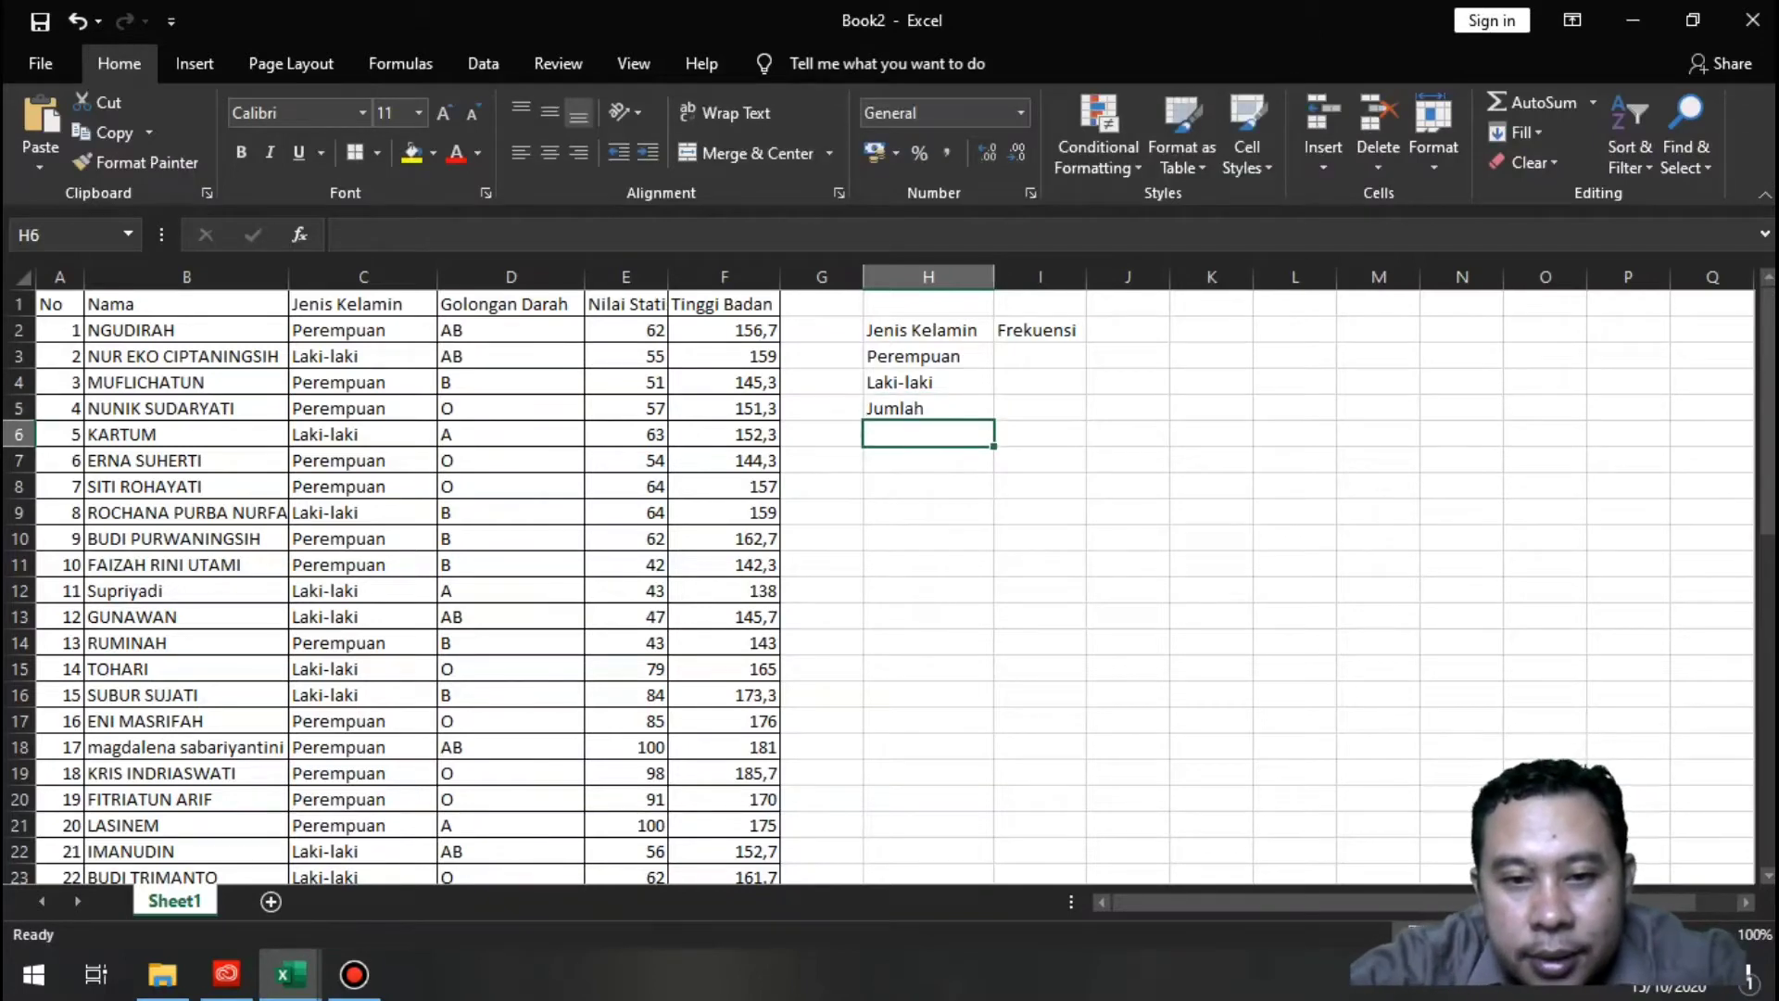
# Apply all borders to the frequency table in H2:I5
pyautogui.moveTo(928, 329); pyautogui.dragTo(1040, 407)
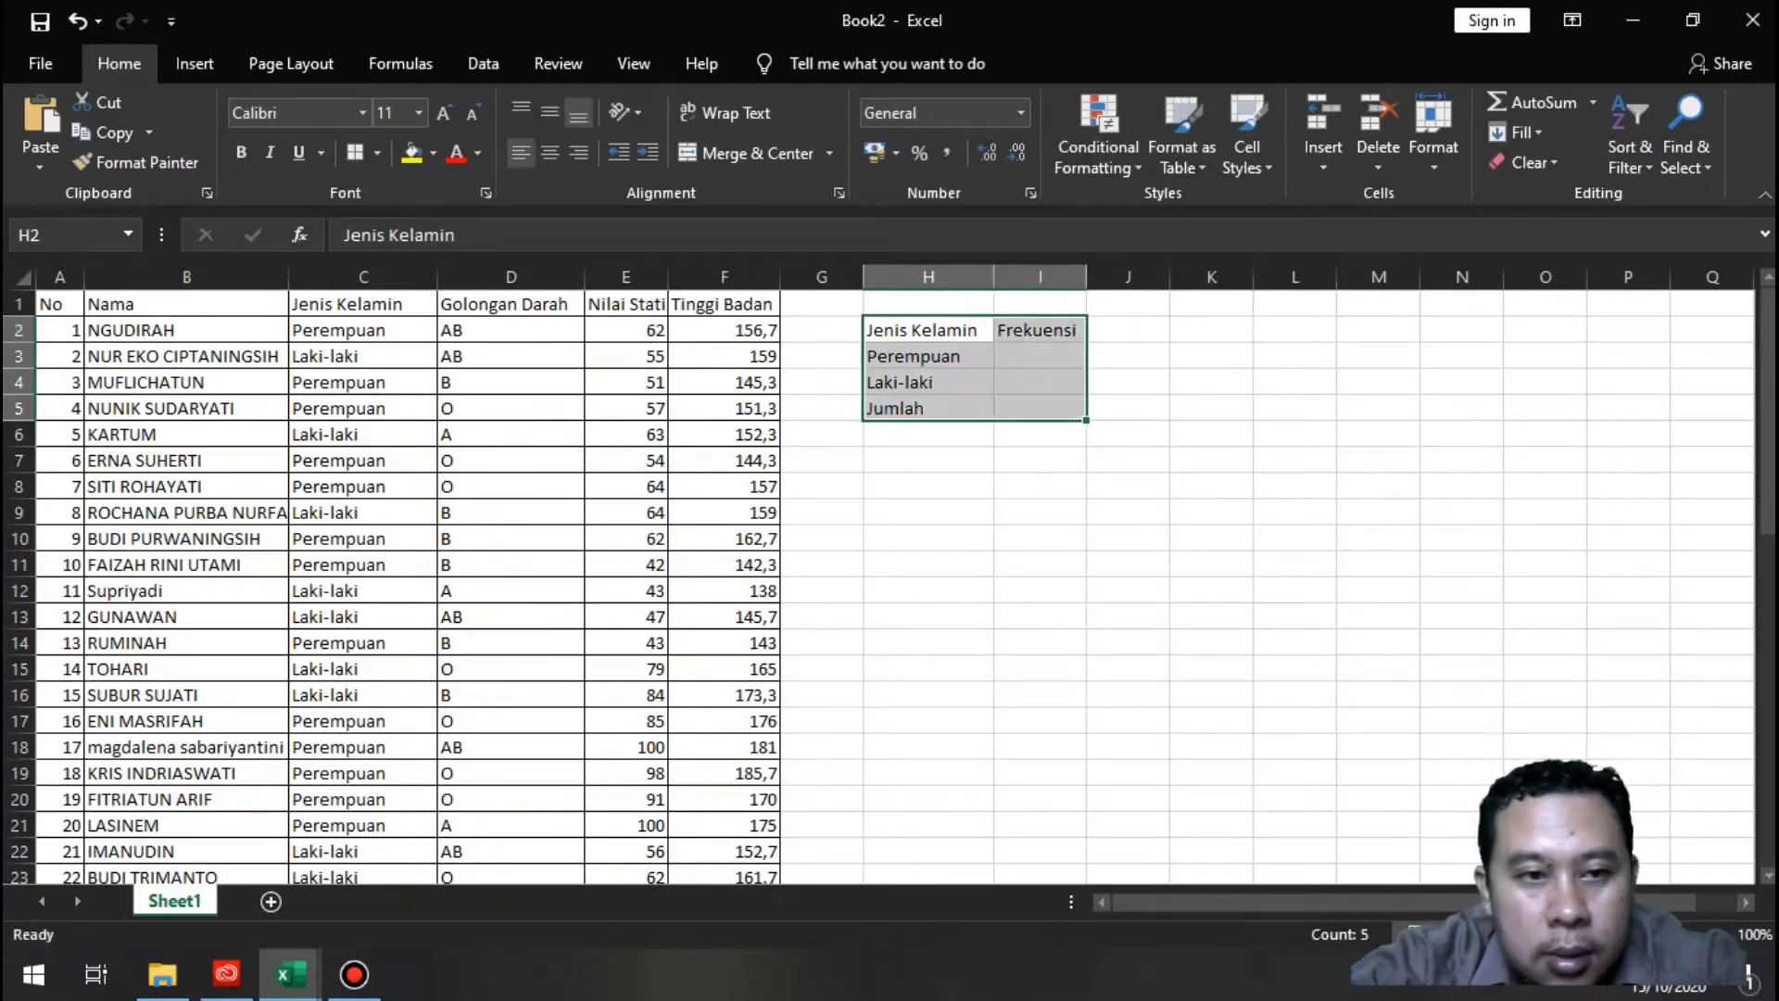
pyautogui.click(354, 153)
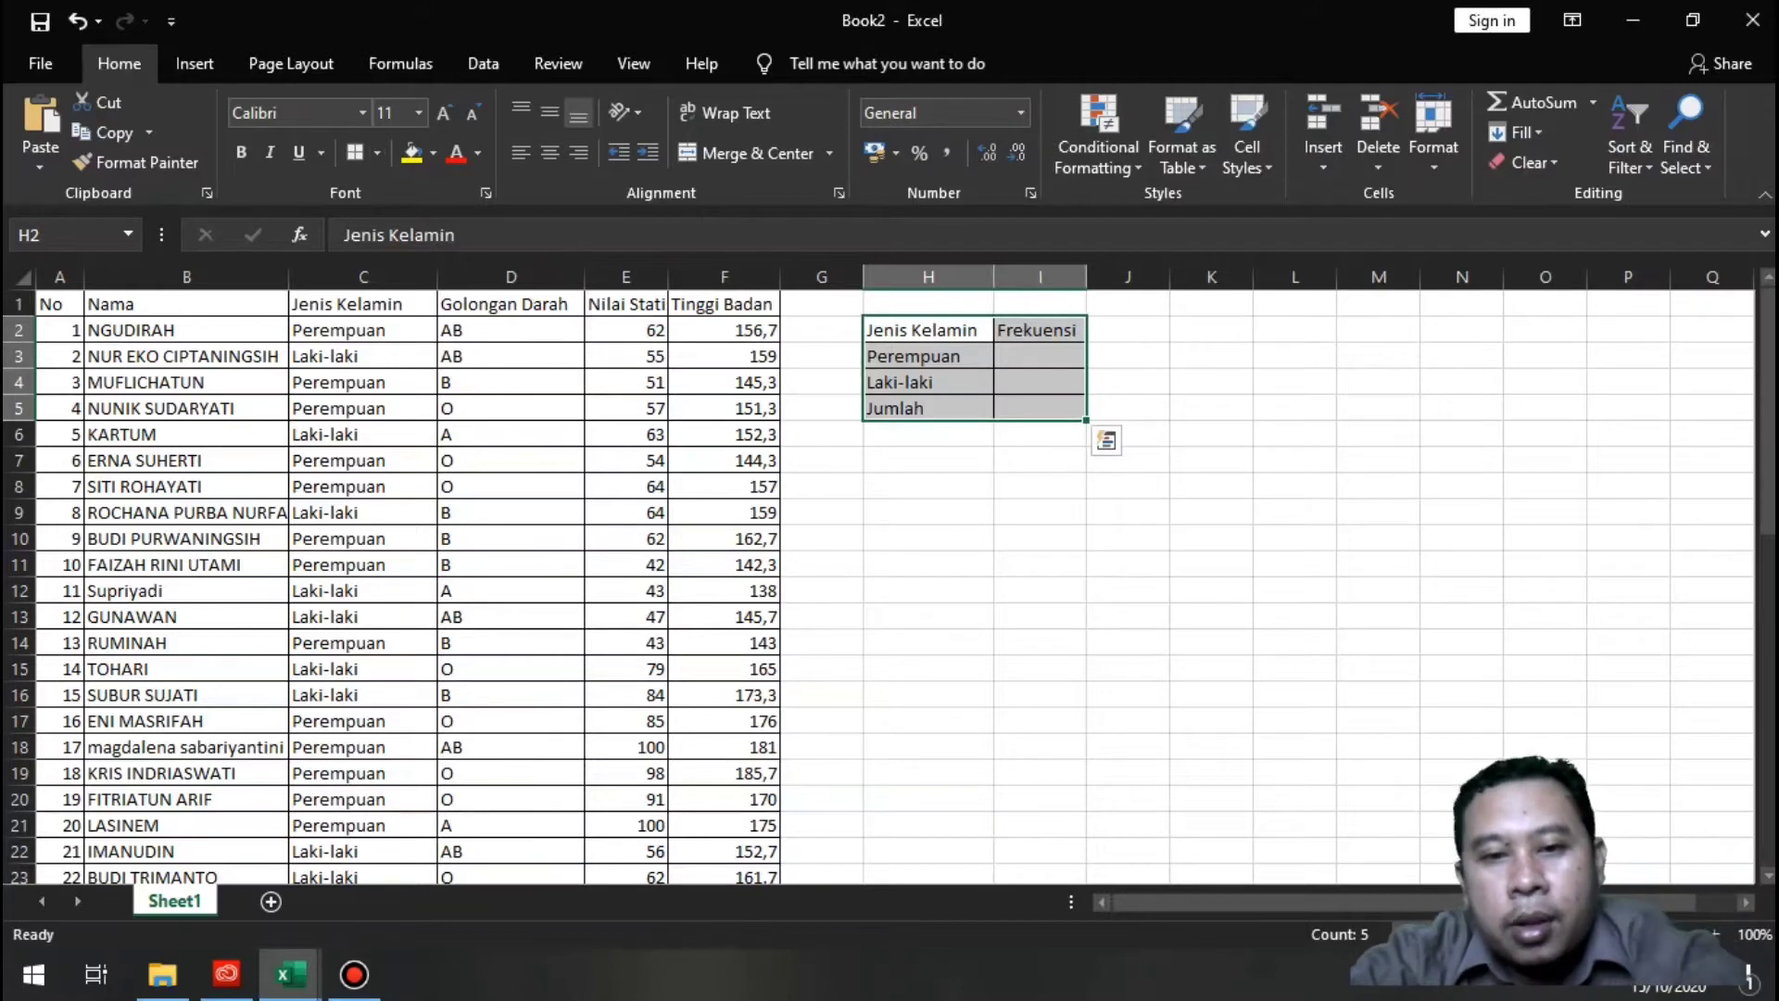
# Begin a COUNTIF formula in I3, the Frekuensi cell for Perempuan
pyautogui.click(1040, 356)
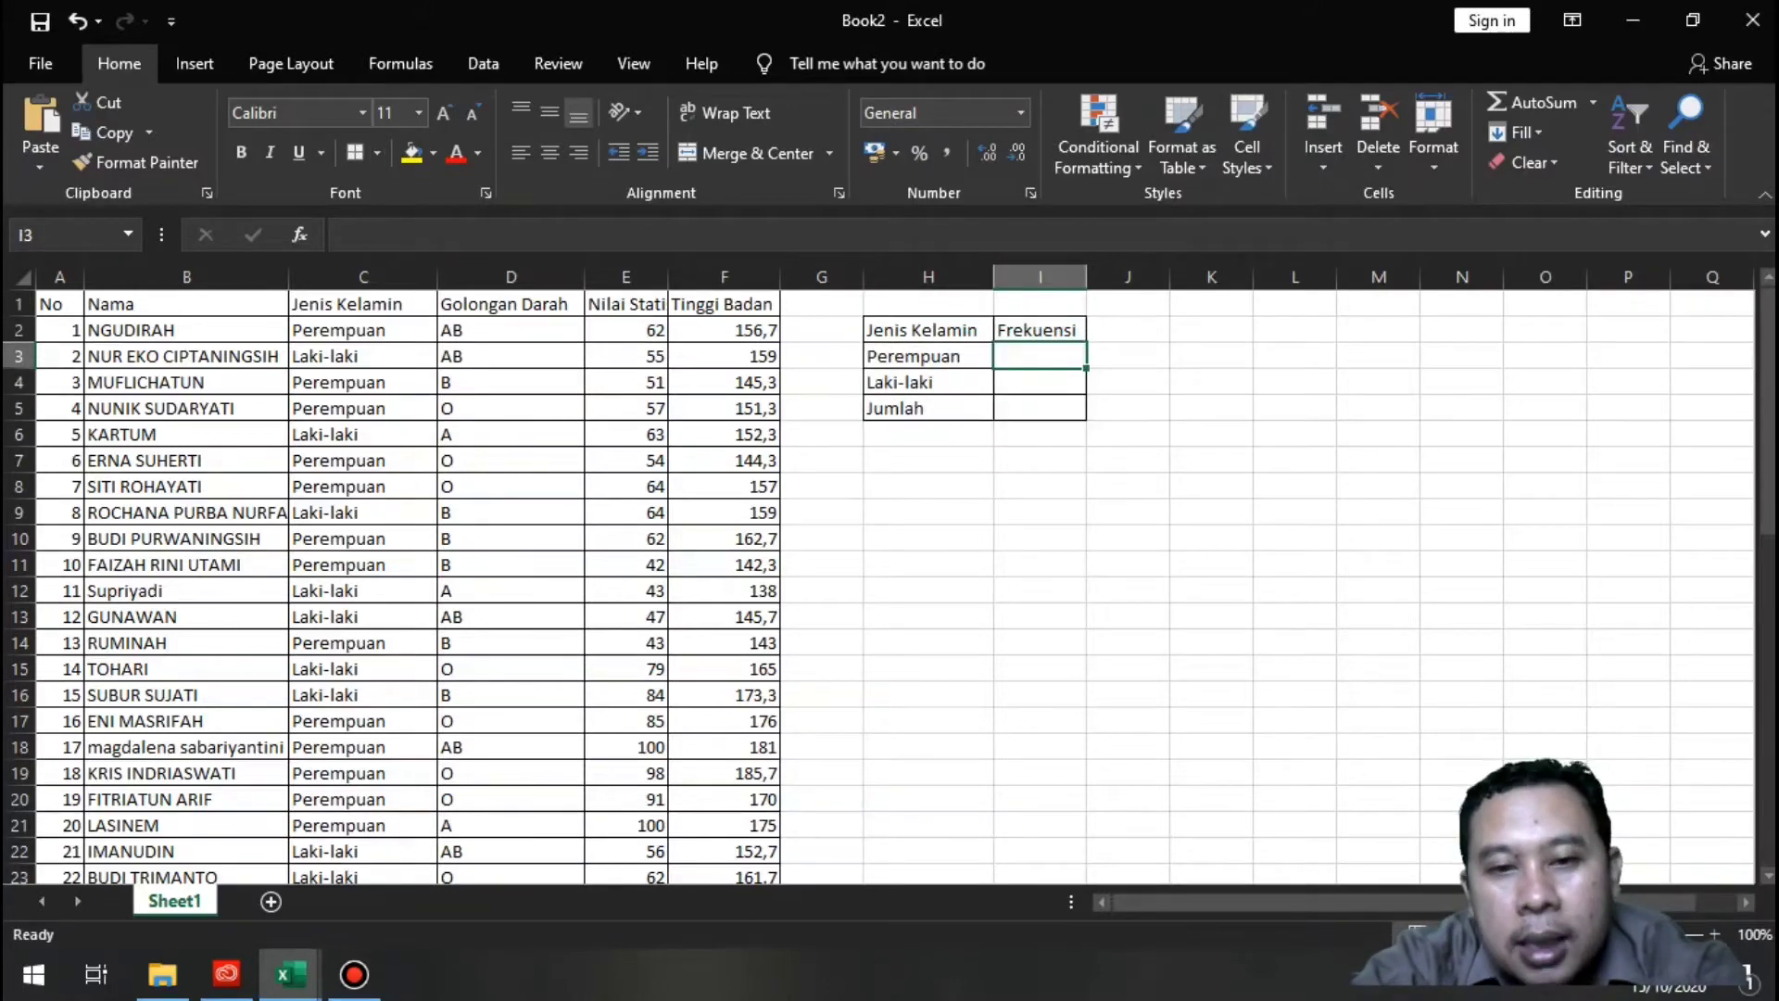
pyautogui.write('=')
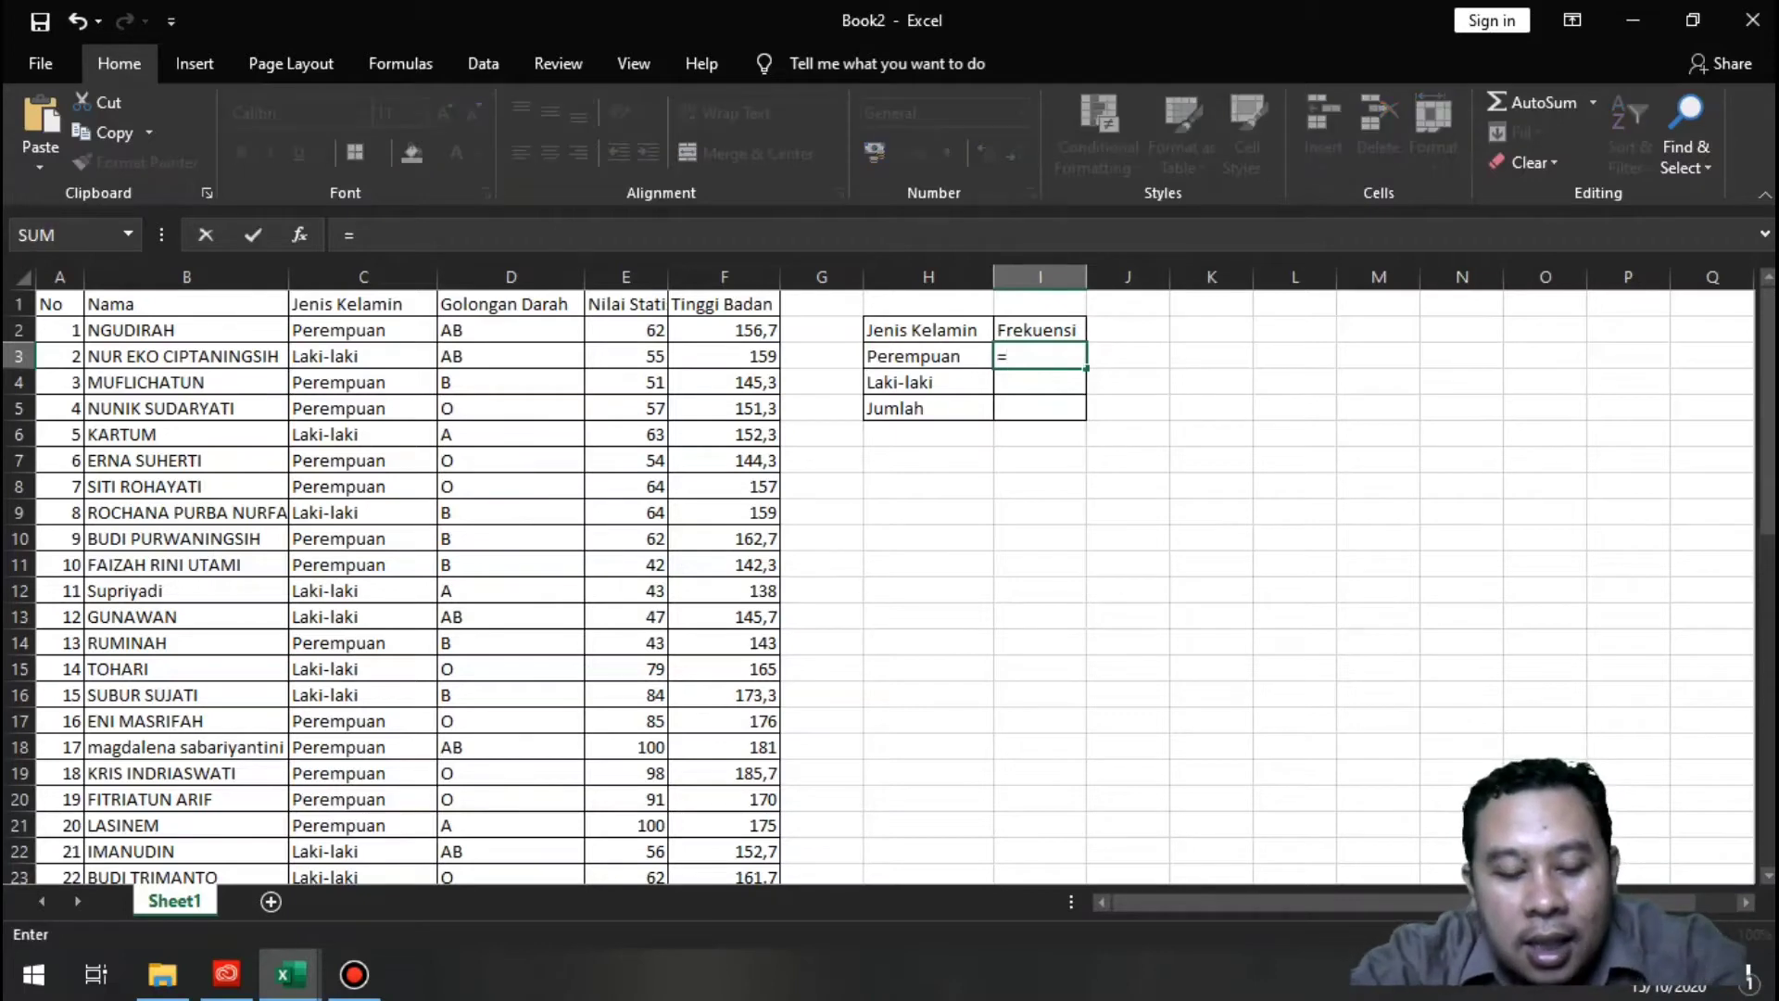
pyautogui.write('count')
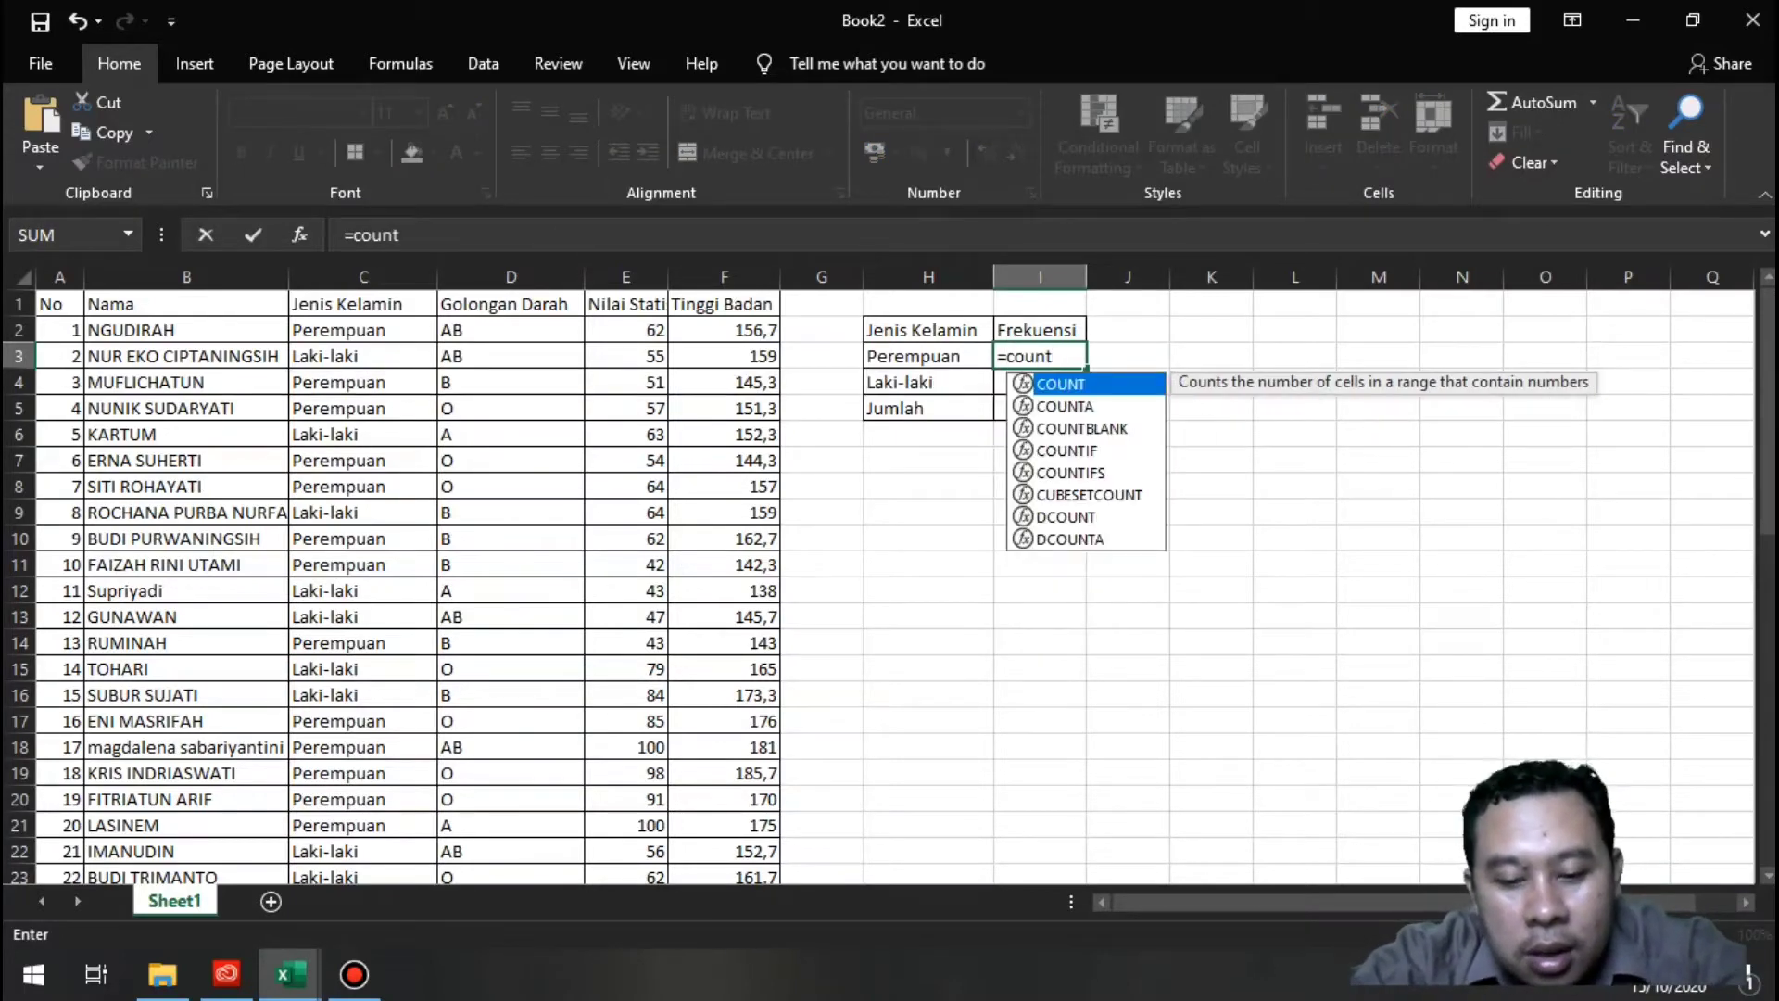
pyautogui.write('if(')
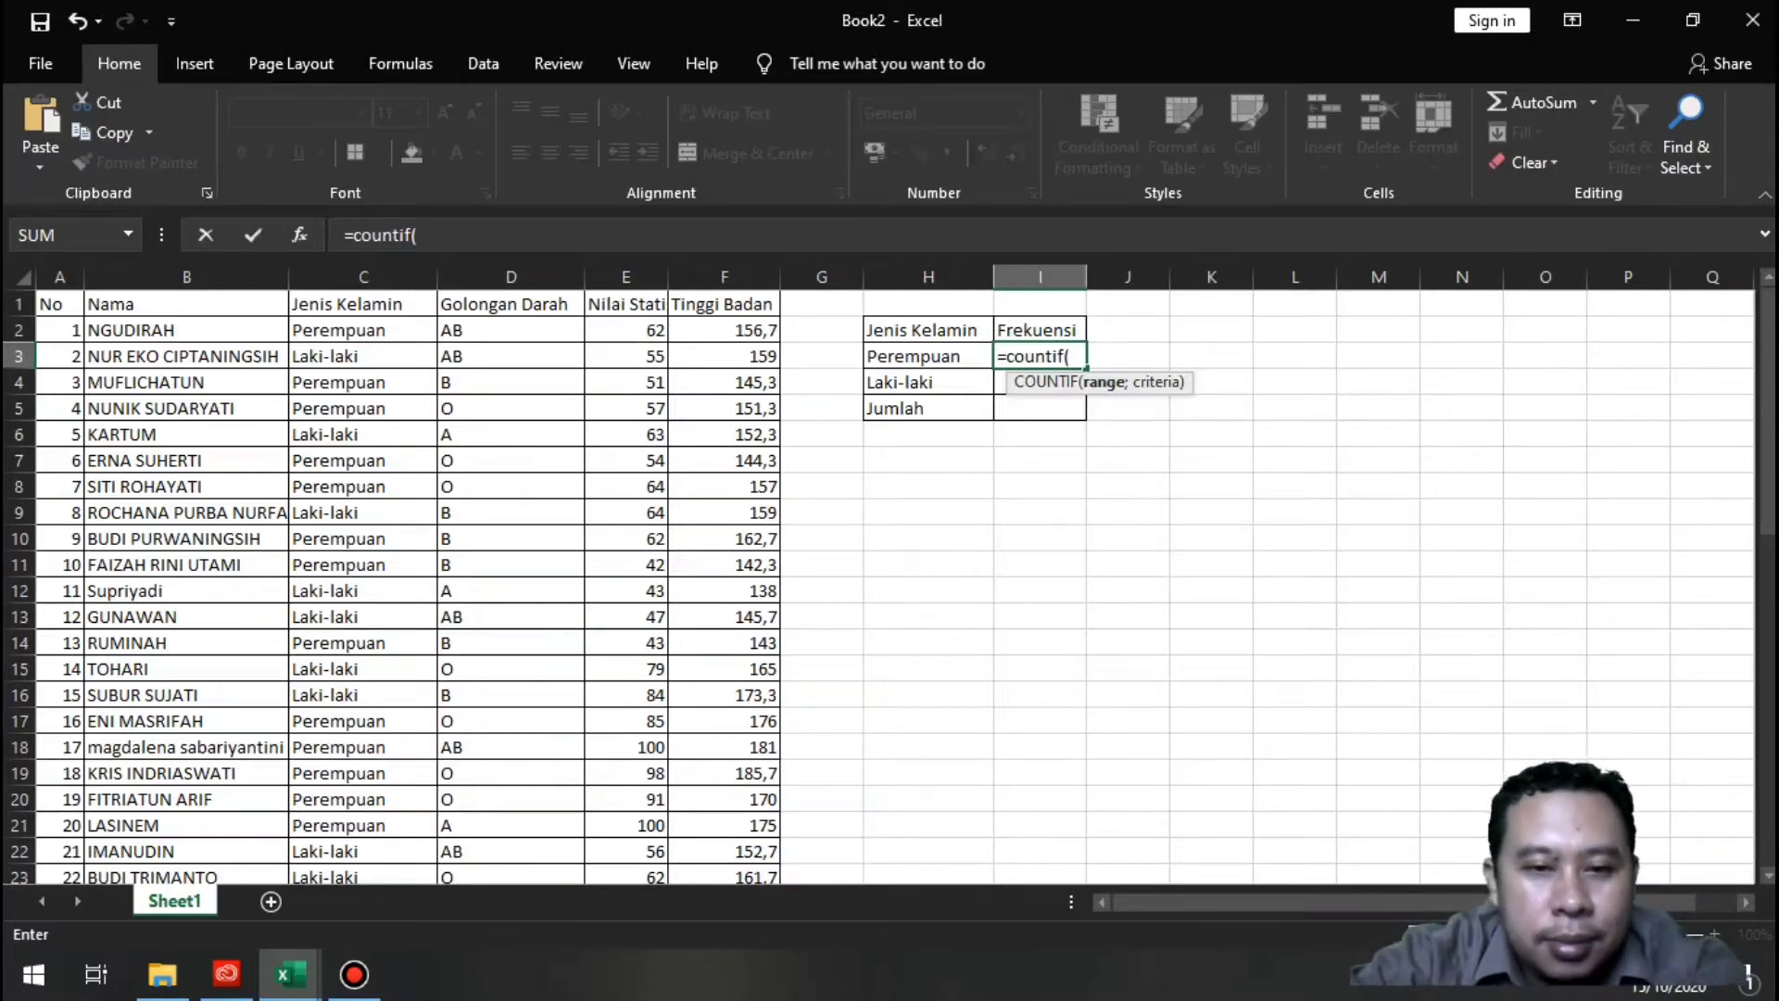
pyautogui.press('Left')
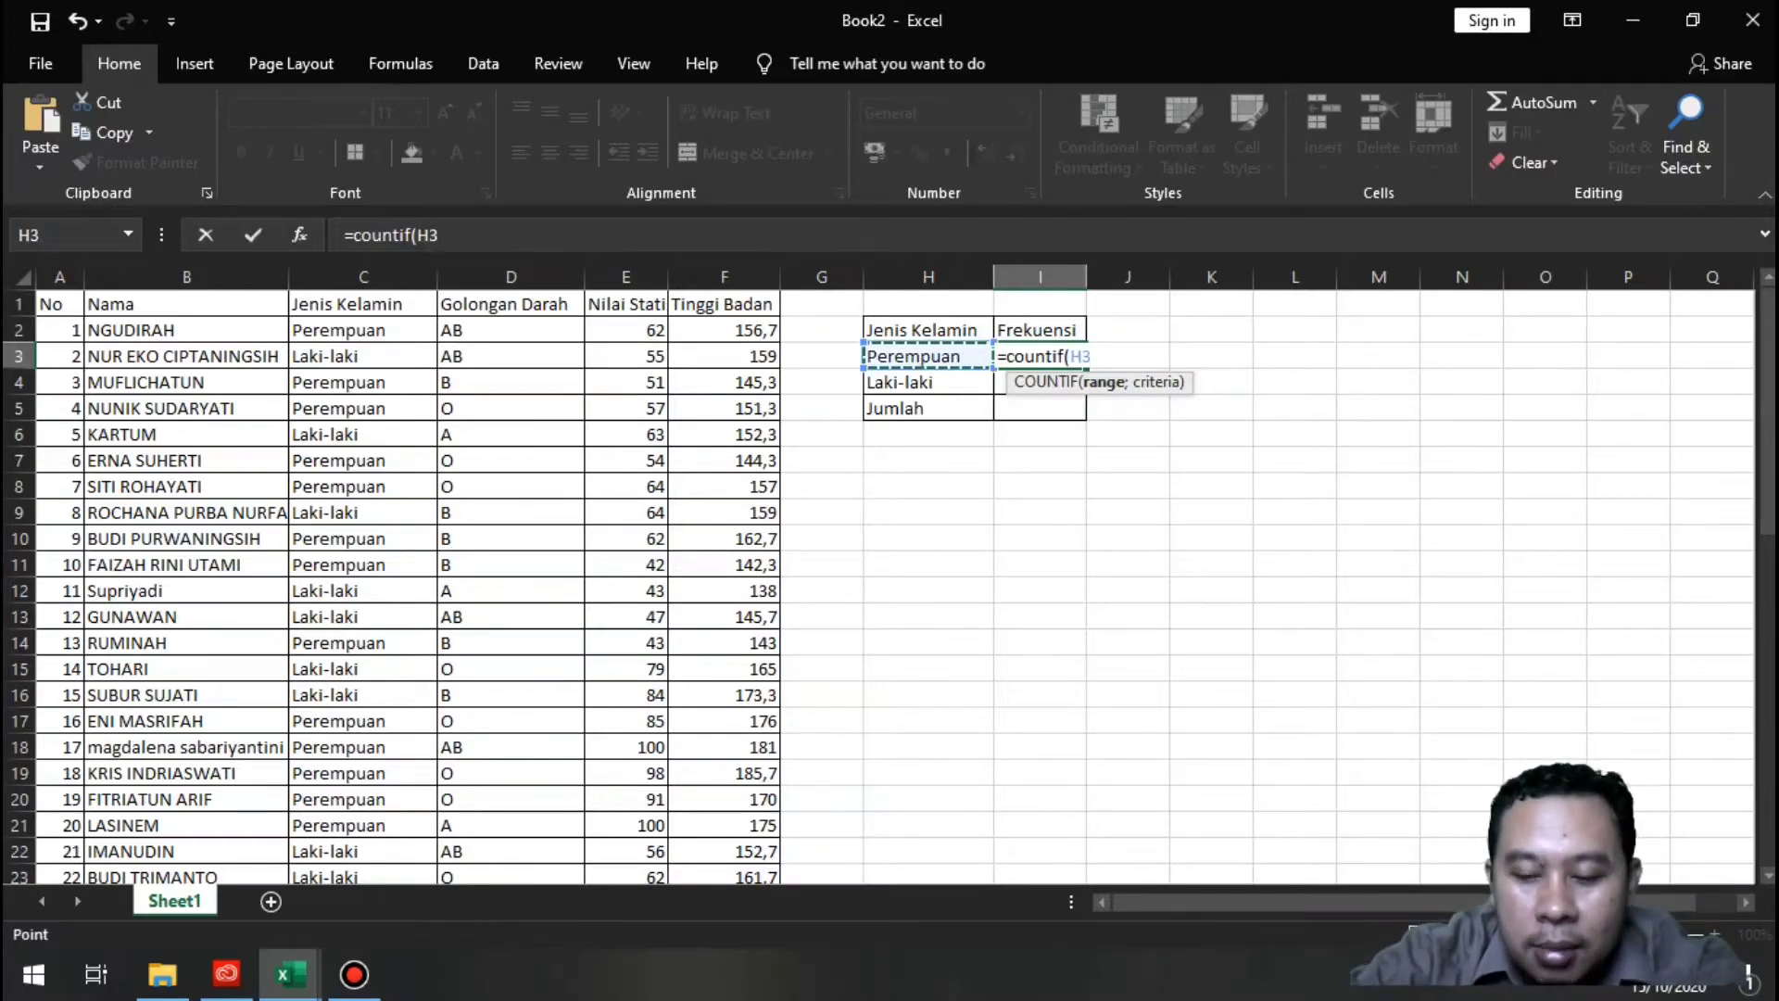
pyautogui.press('BackSpace')
pyautogui.press('BackSpace')
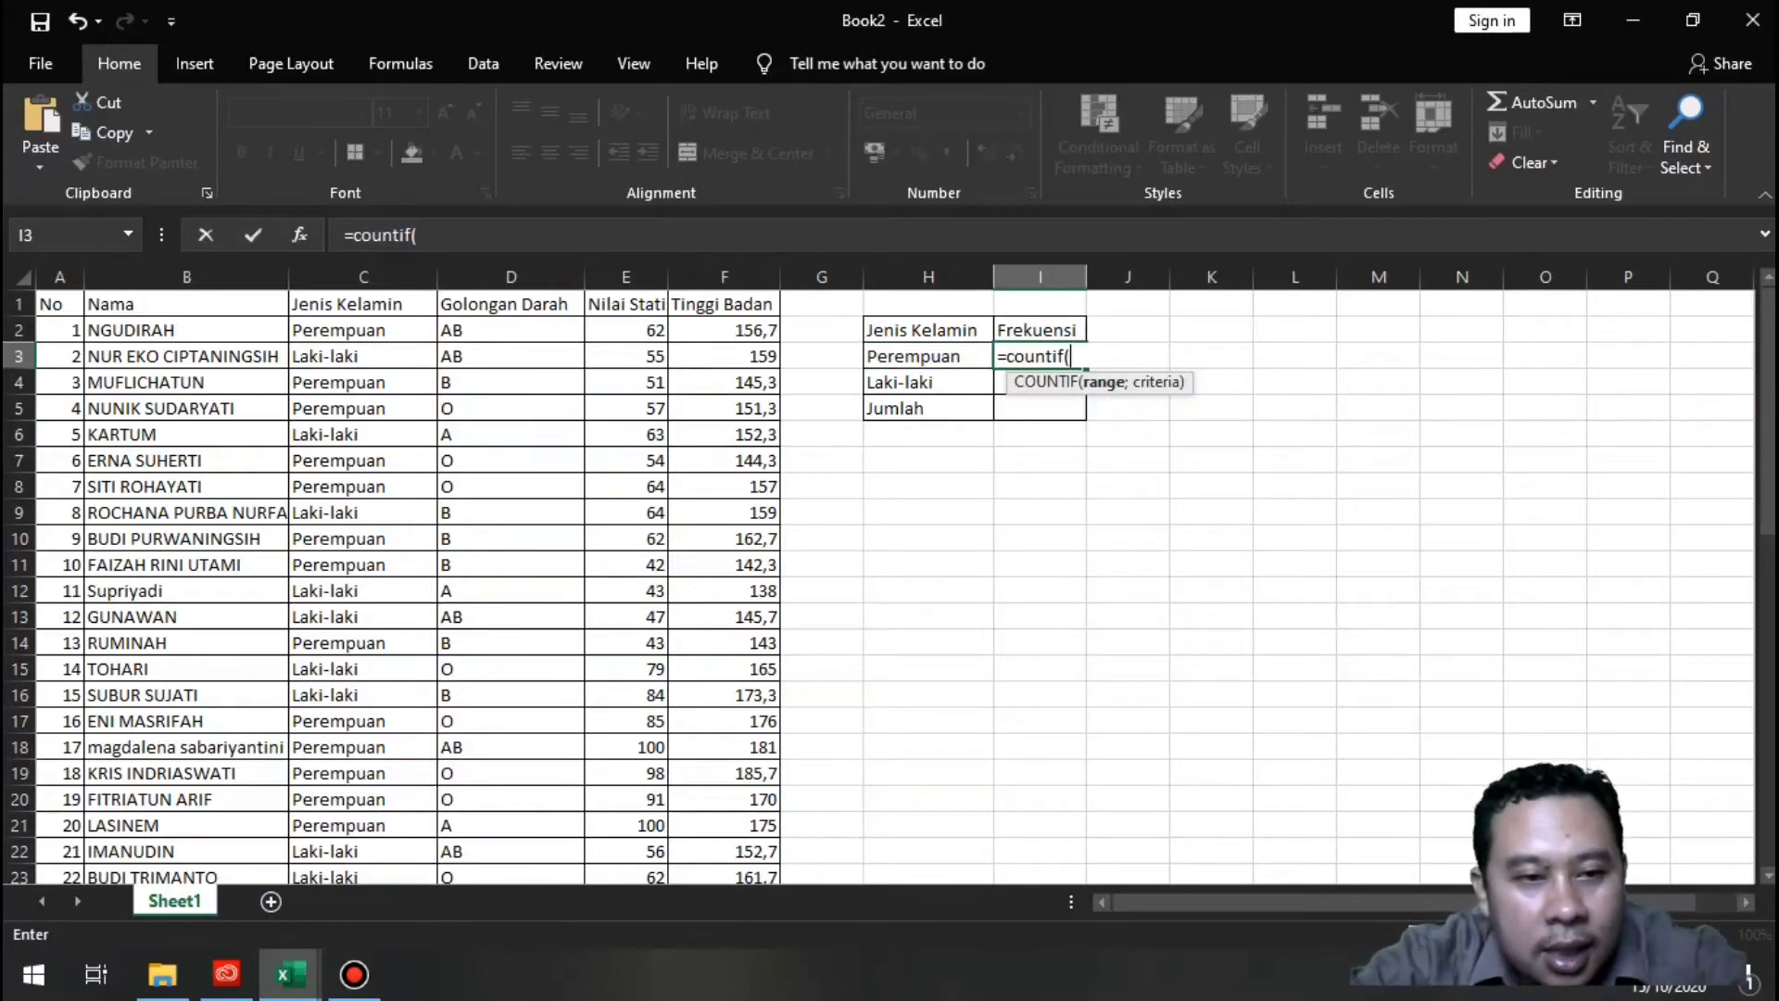
# Complete the COUNTIF formula in I3 with the whole column C as range and H3 as criteria, giving =COUNTIF(C:C;H3)
pyautogui.moveTo(333, 330); pyautogui.dragTo(435, 839)
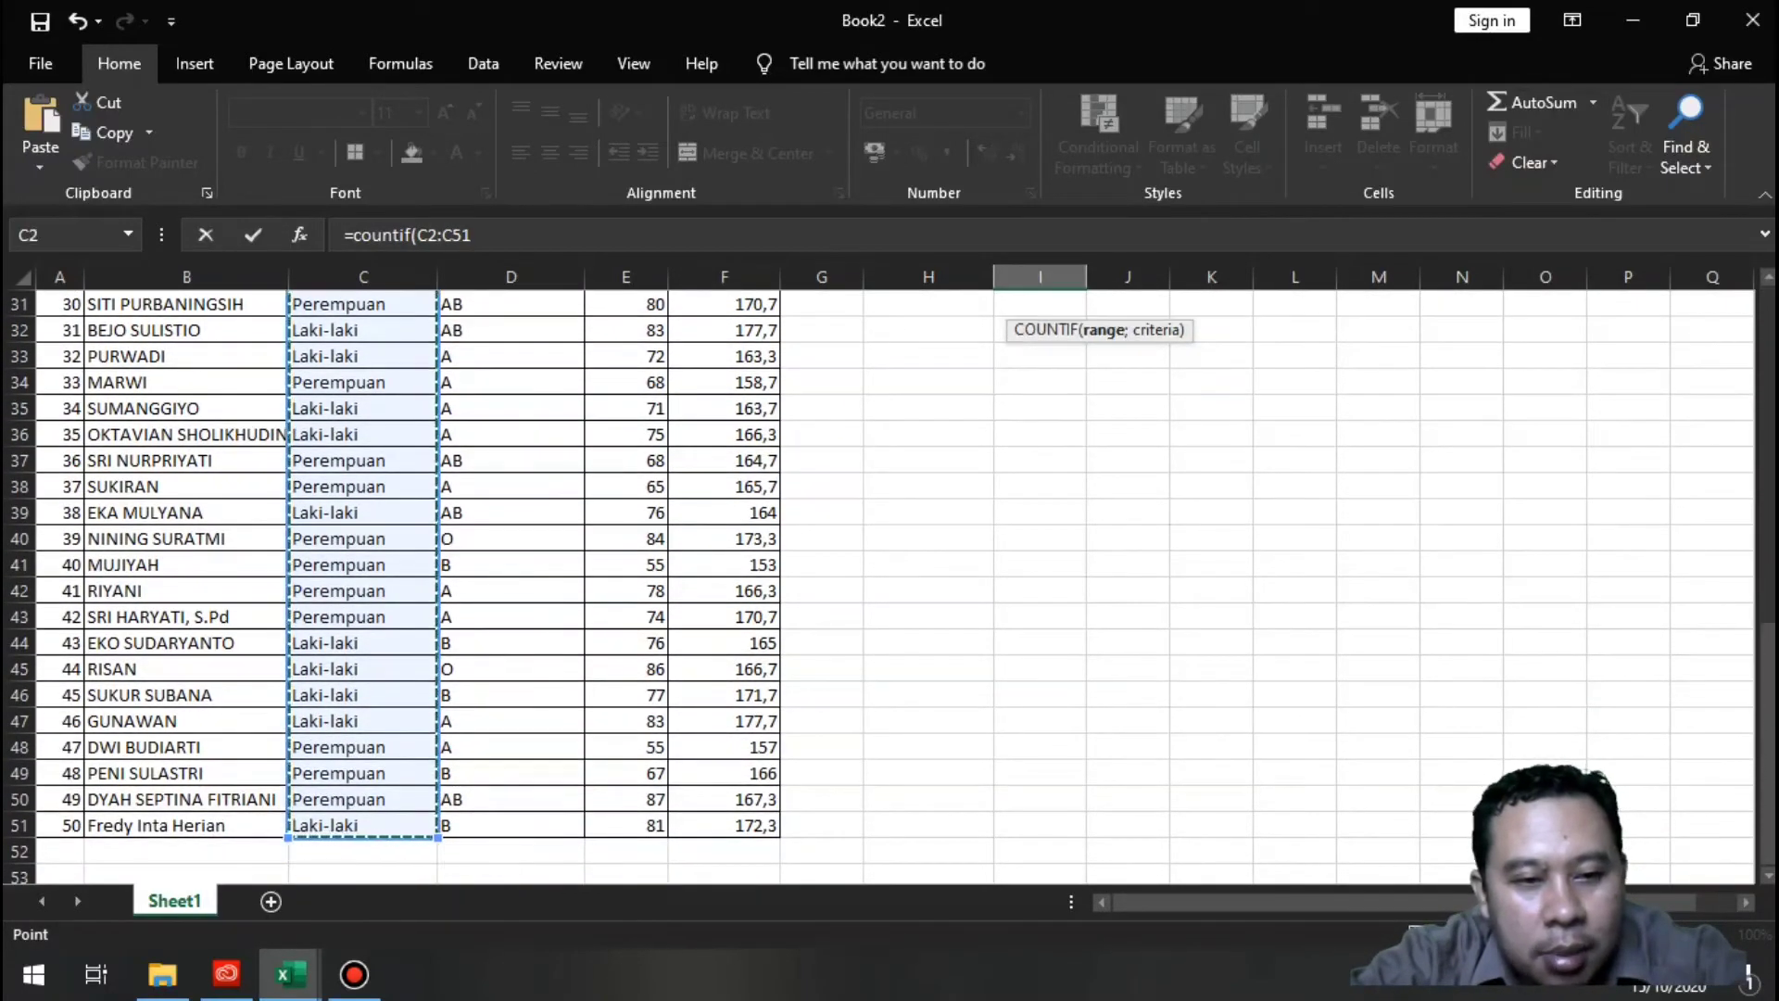
pyautogui.scroll(10, 880, 584)
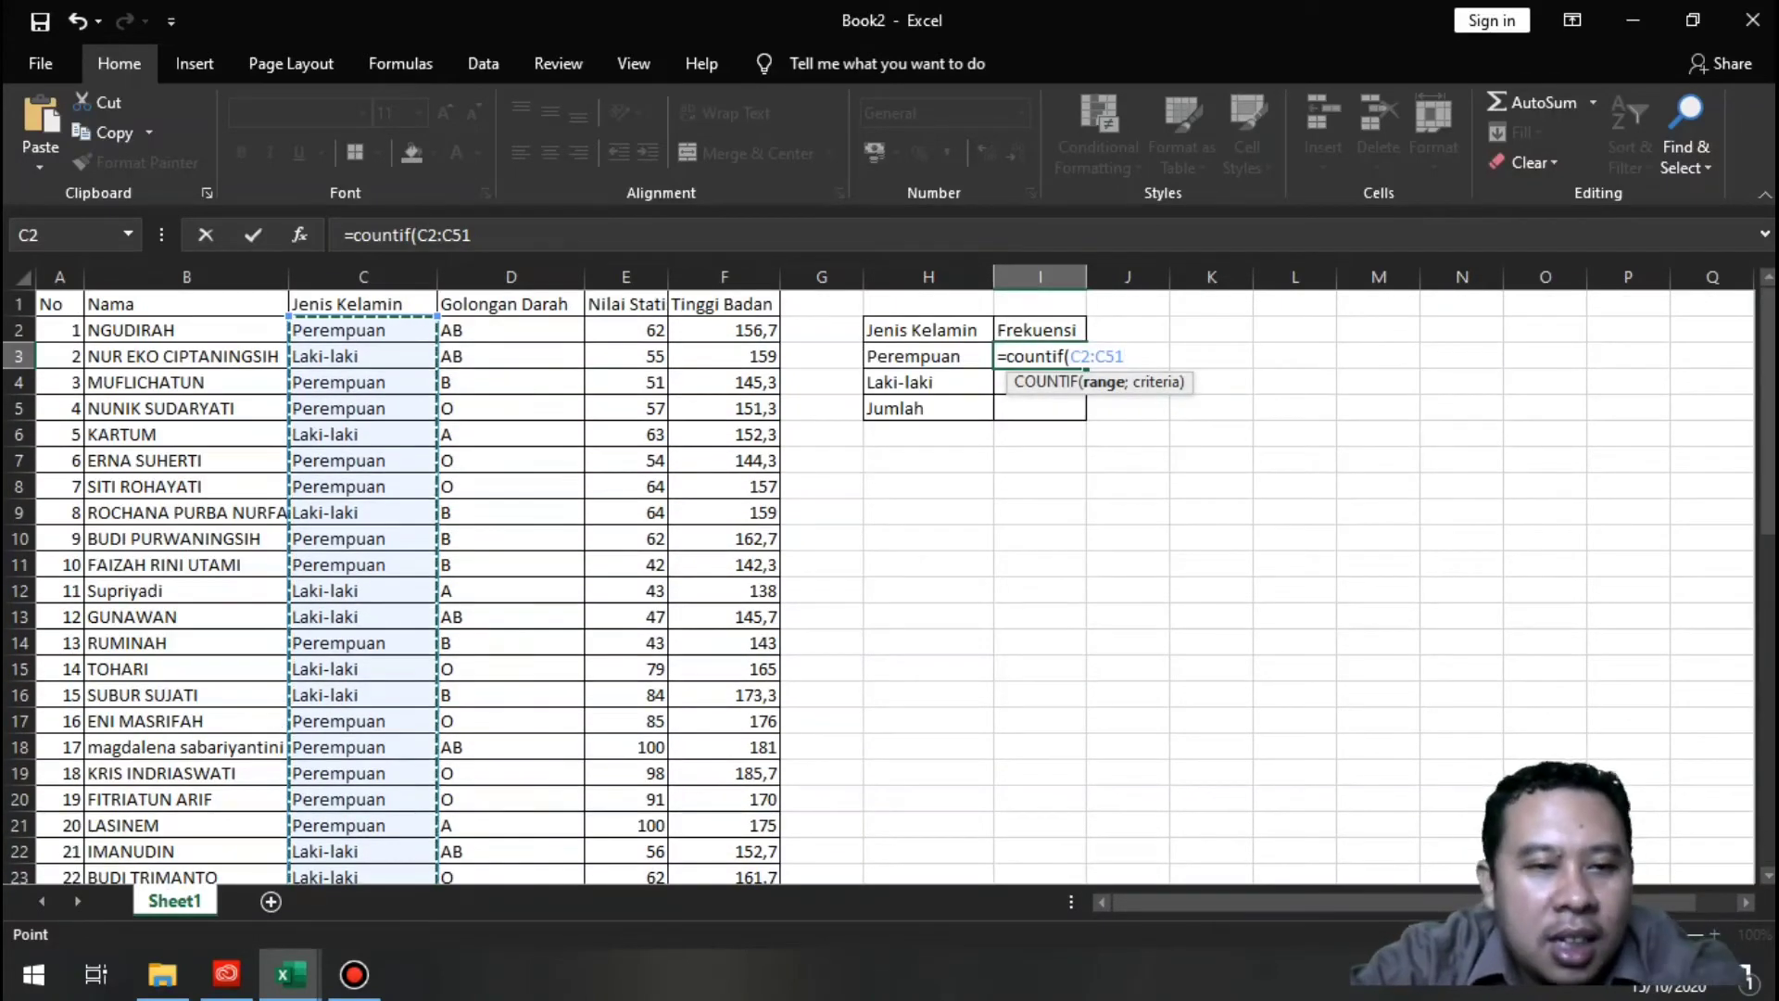
pyautogui.click(363, 278)
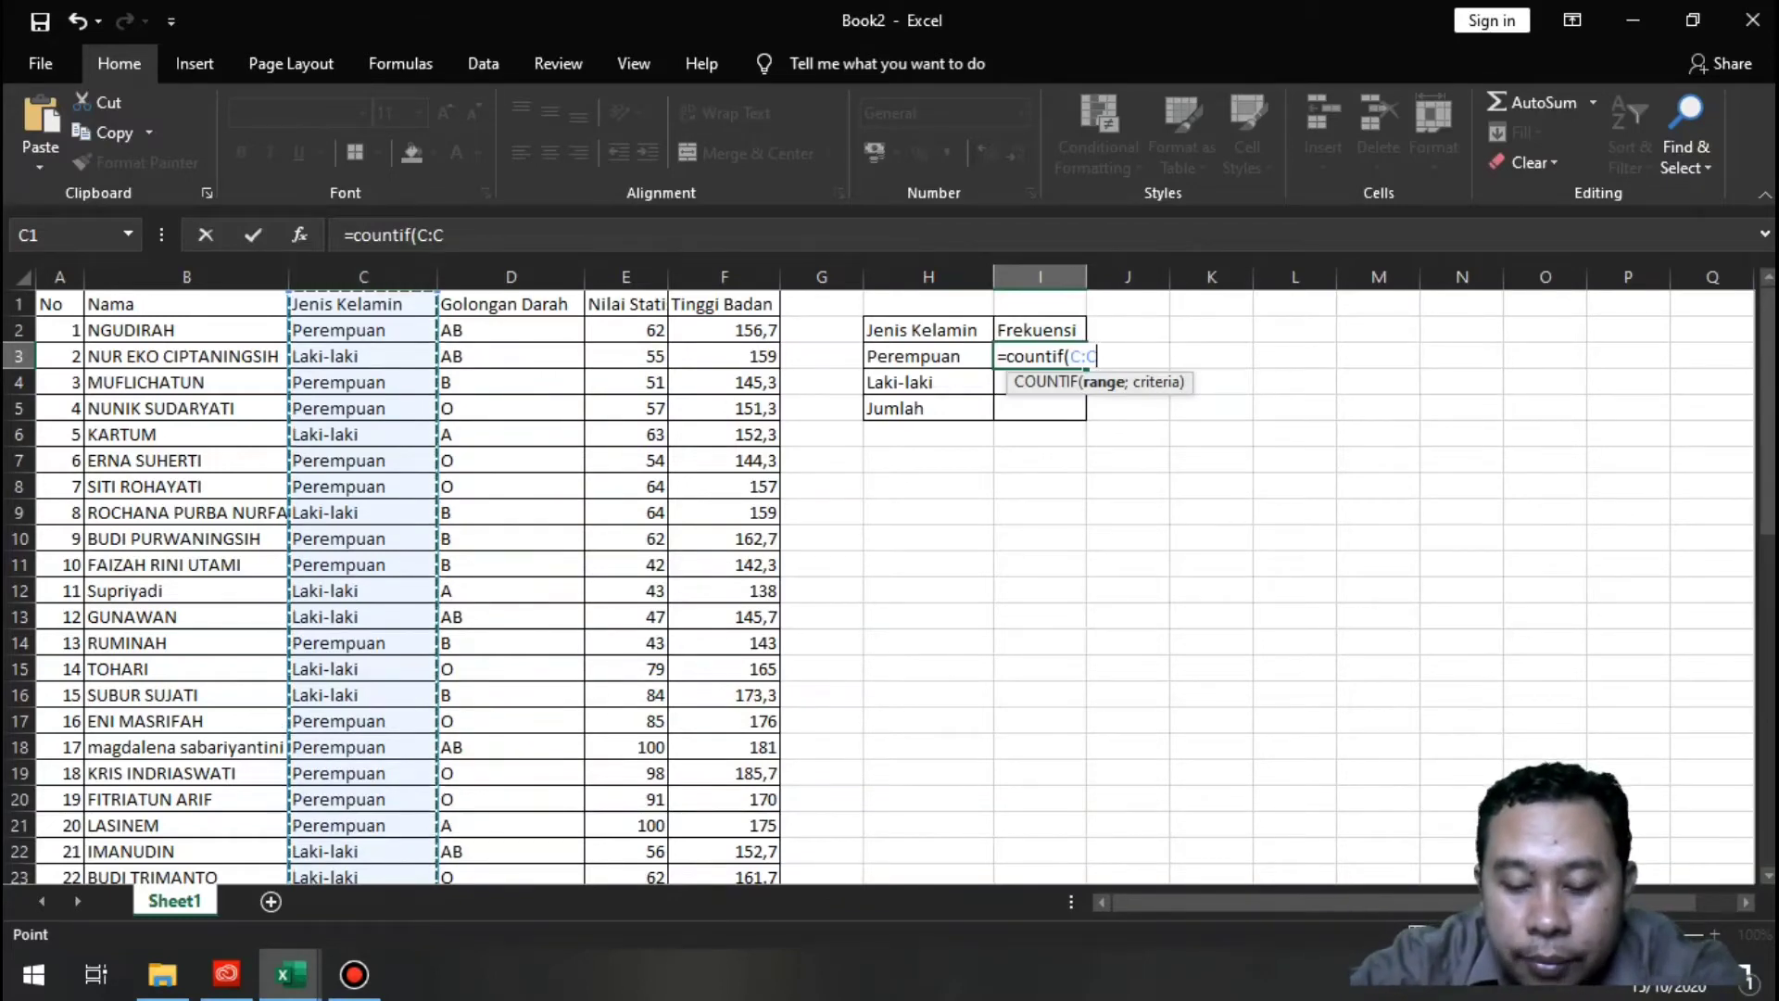
pyautogui.write(';')
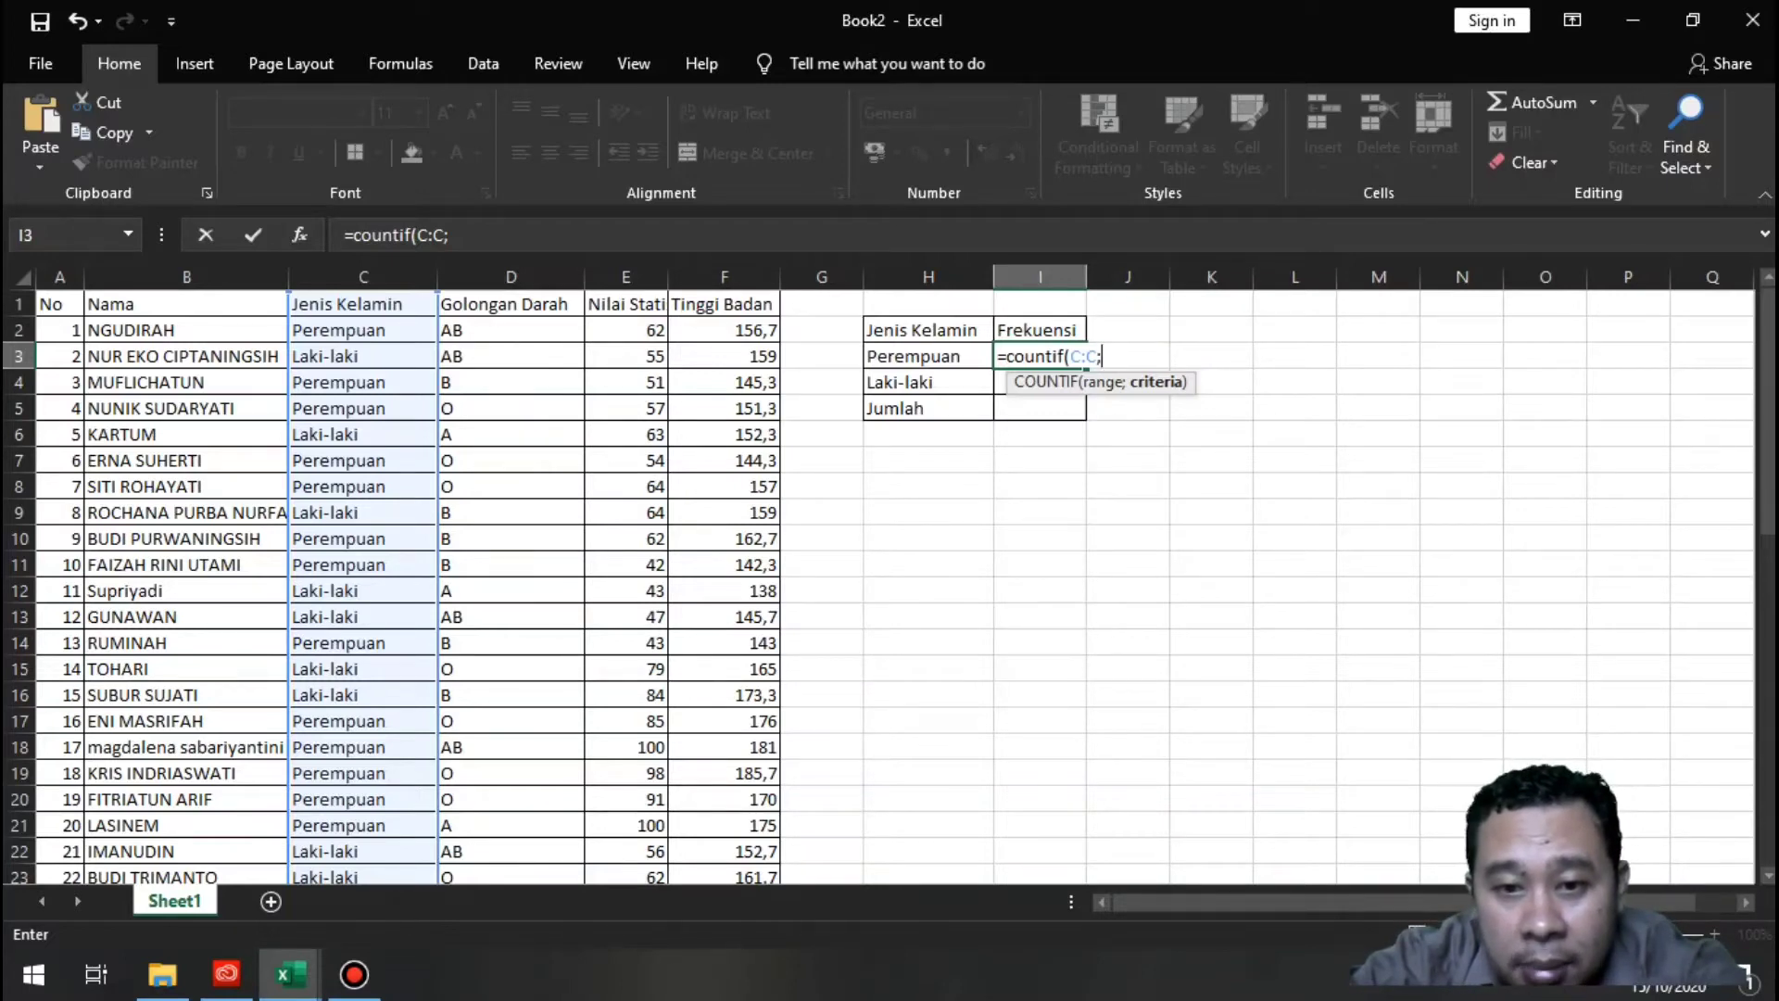
pyautogui.click(929, 356)
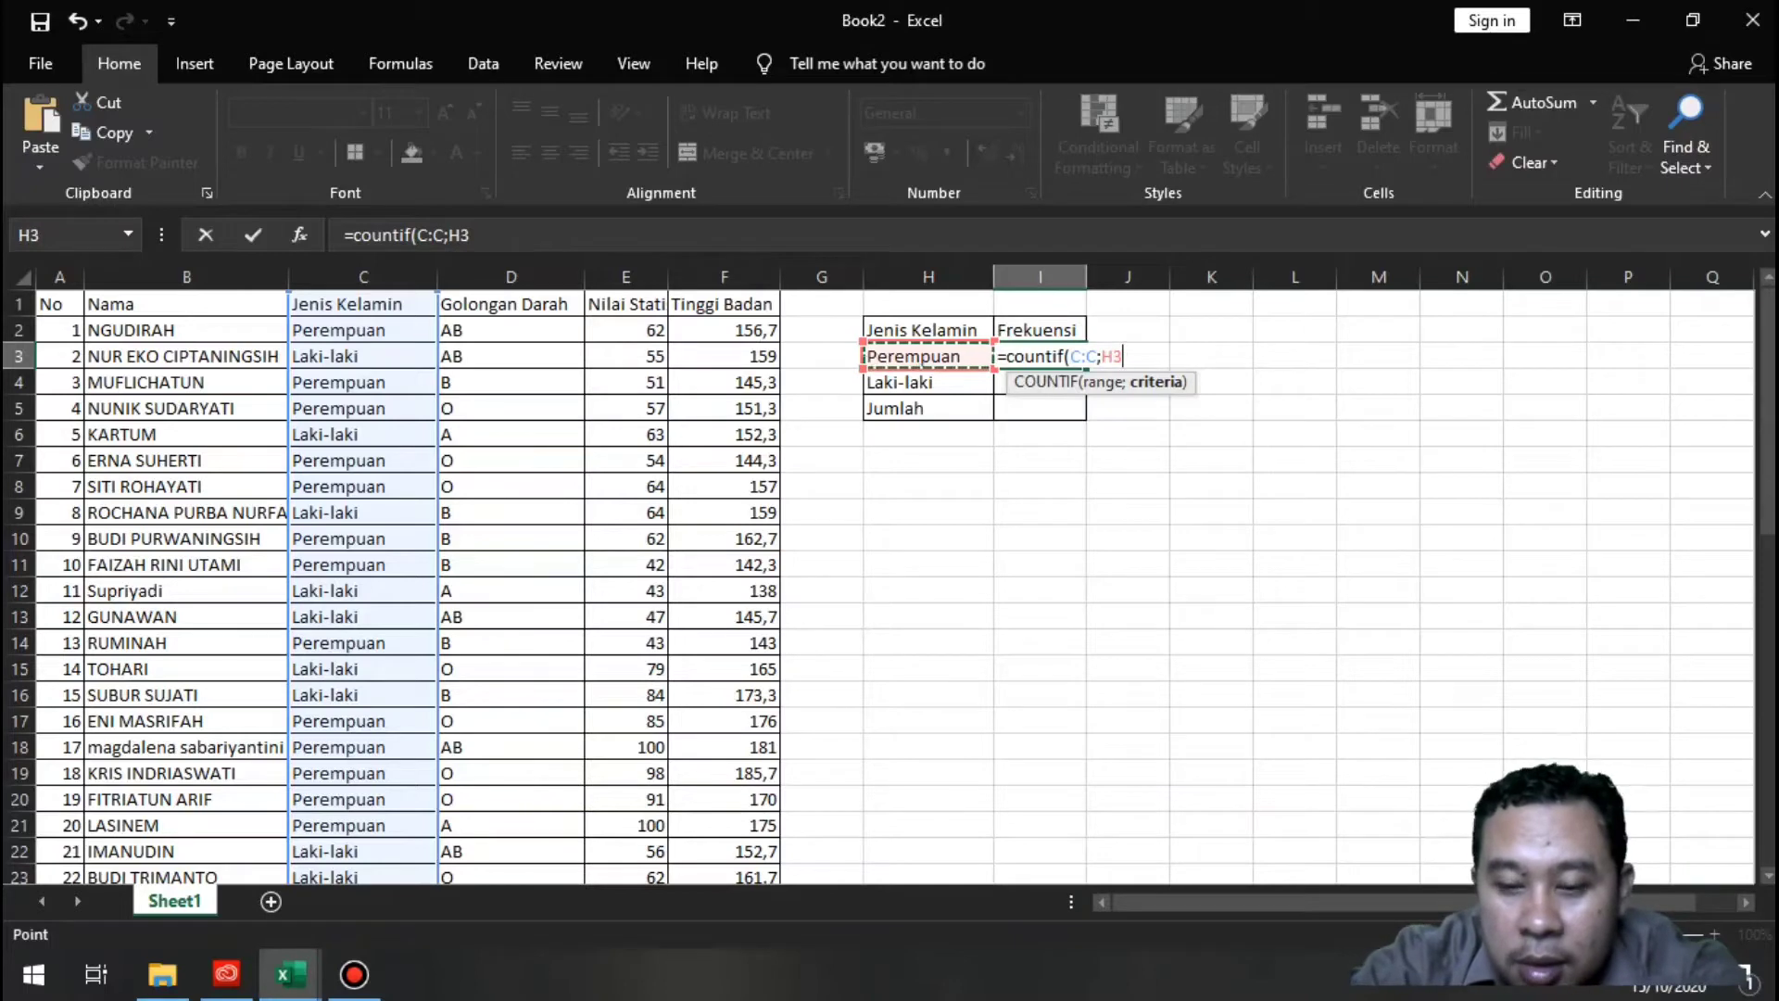
pyautogui.write(')')
pyautogui.press('Return')
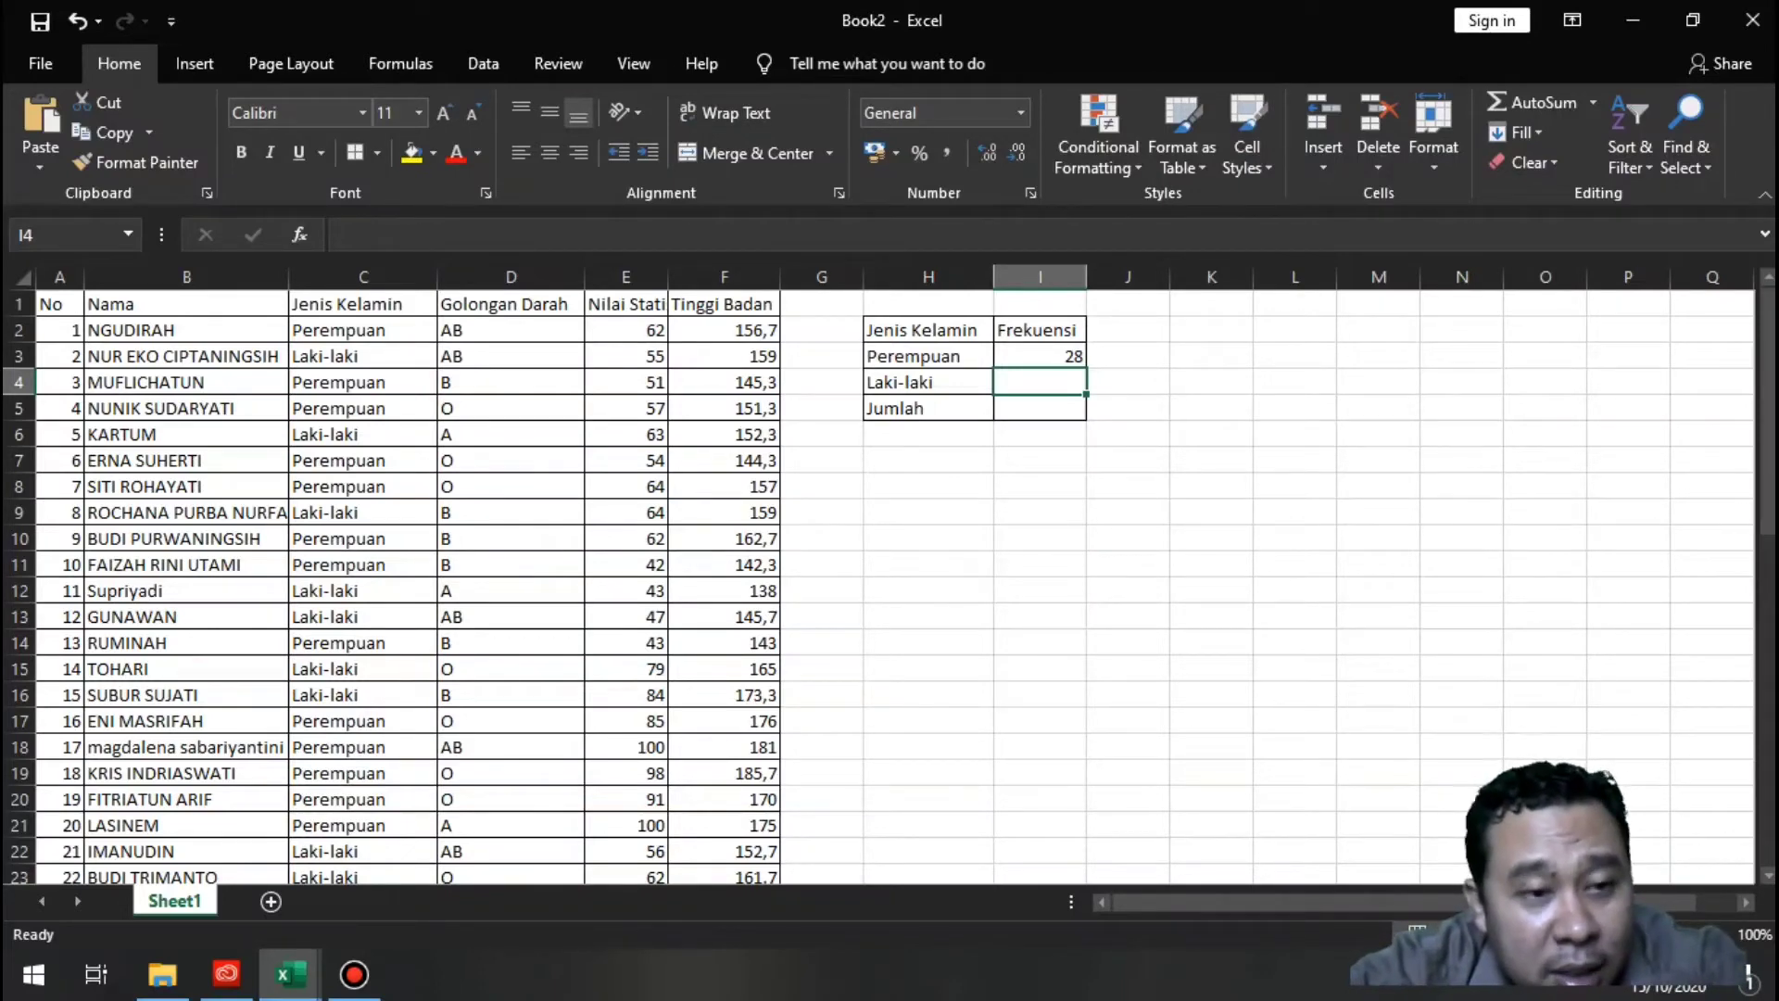
pyautogui.moveTo(55, 303); pyautogui.dragTo(390, 305)
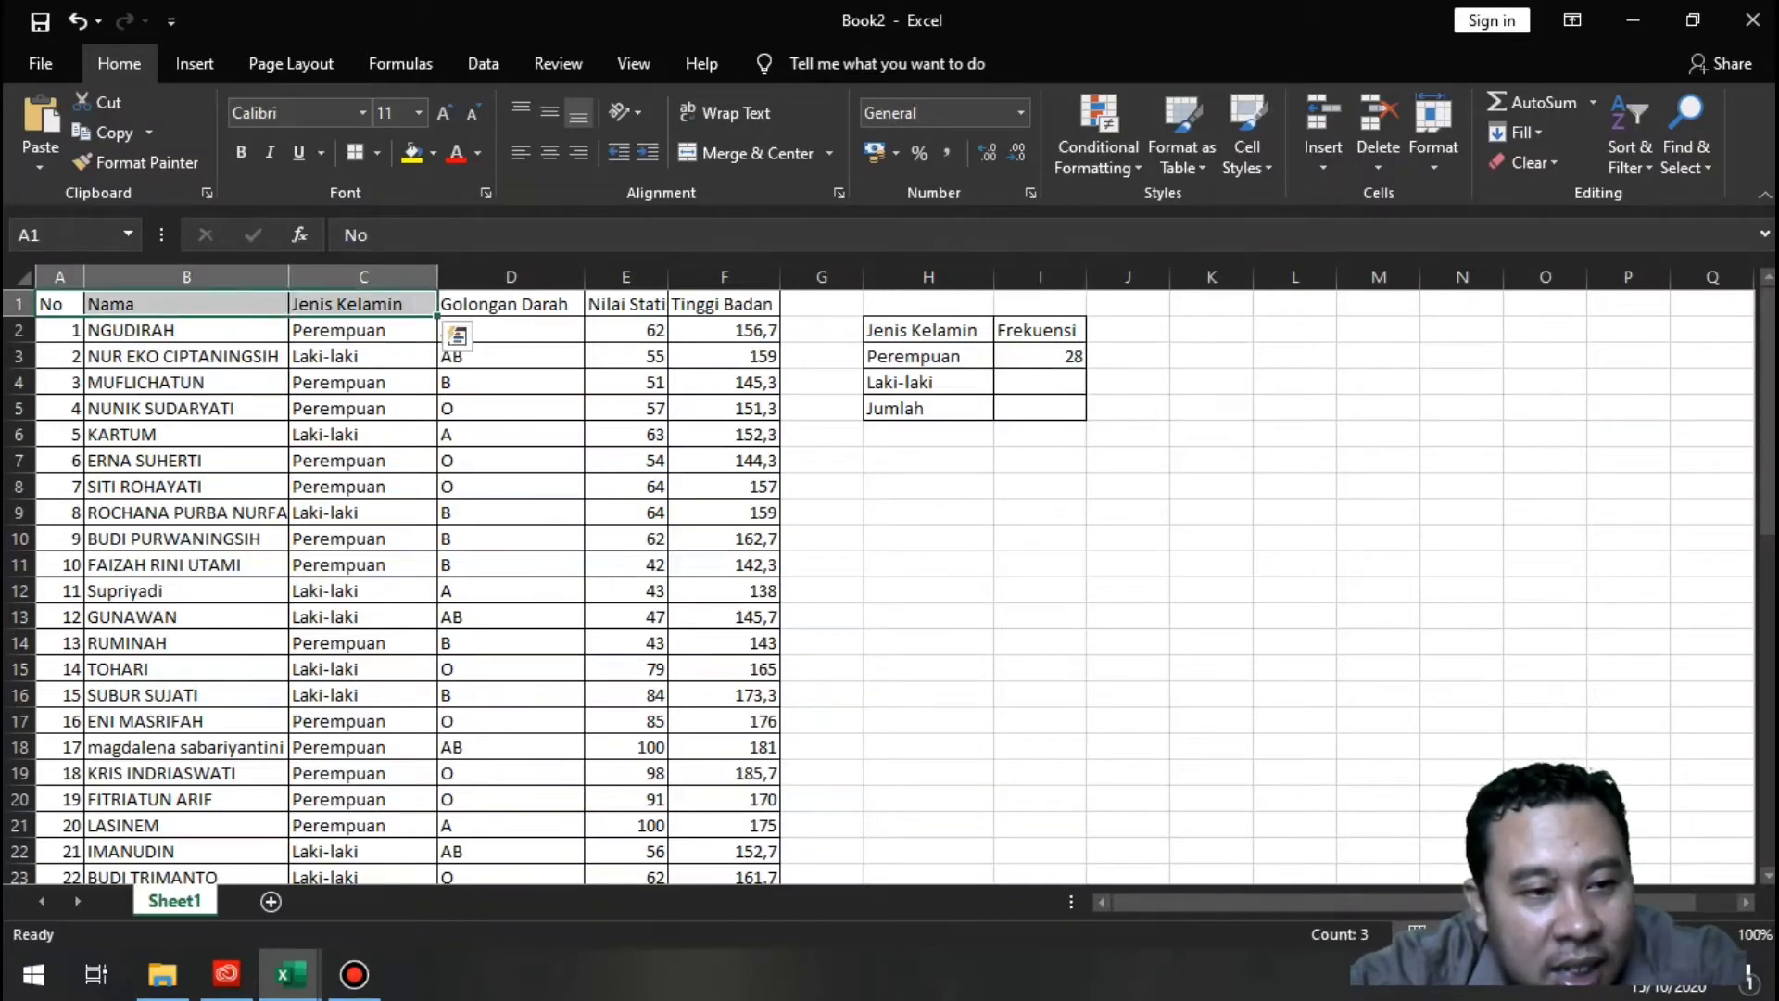
# Try adding filters to the header cells B1:F1 of the data list
pyautogui.click(185, 304)
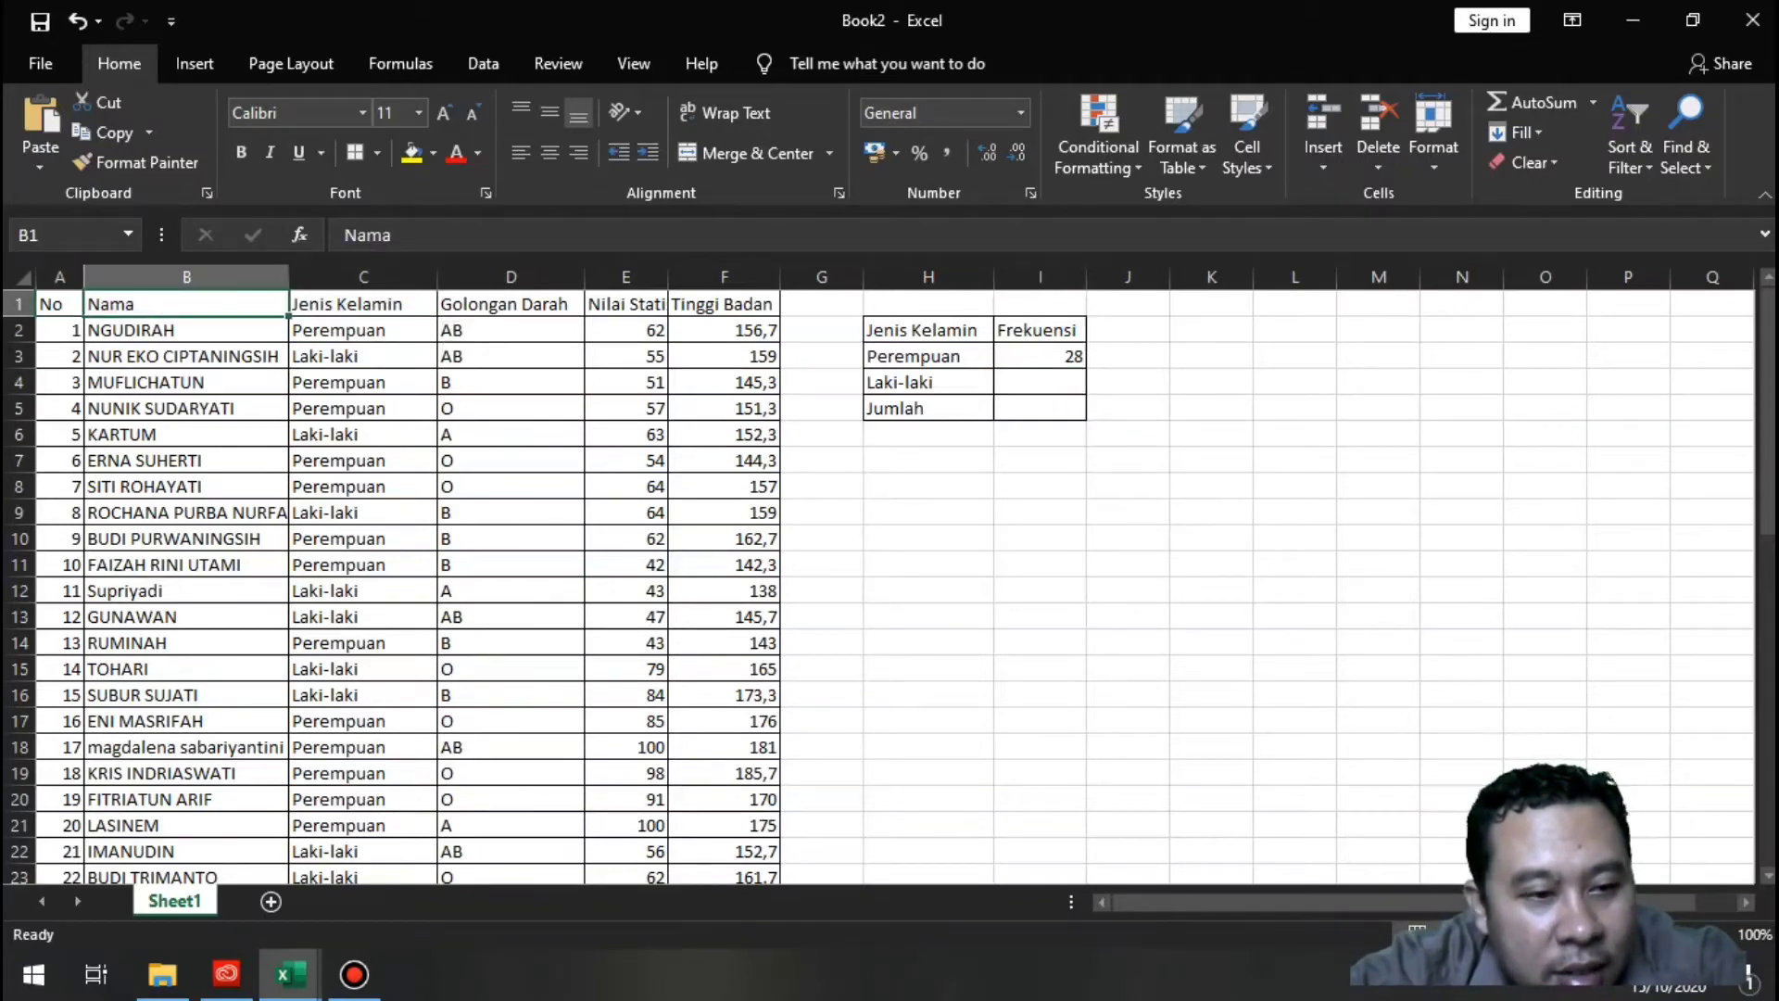
pyautogui.moveTo(185, 304); pyautogui.dragTo(732, 304)
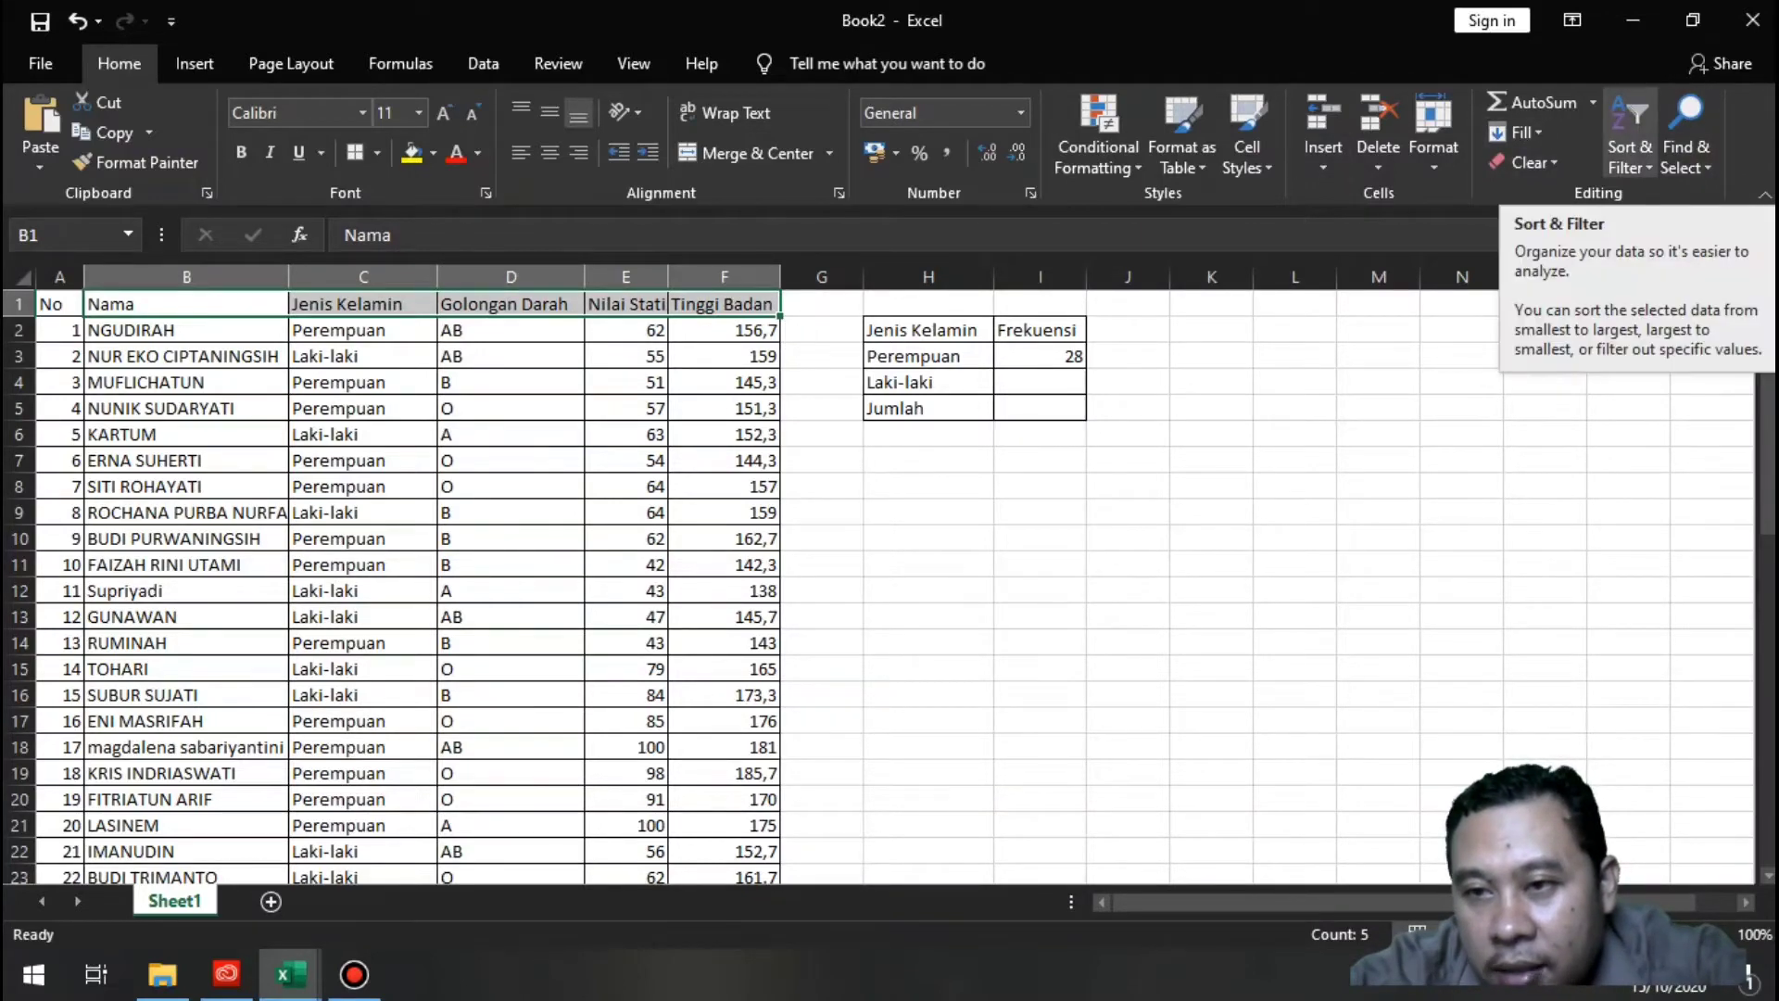
pyautogui.click(1630, 148)
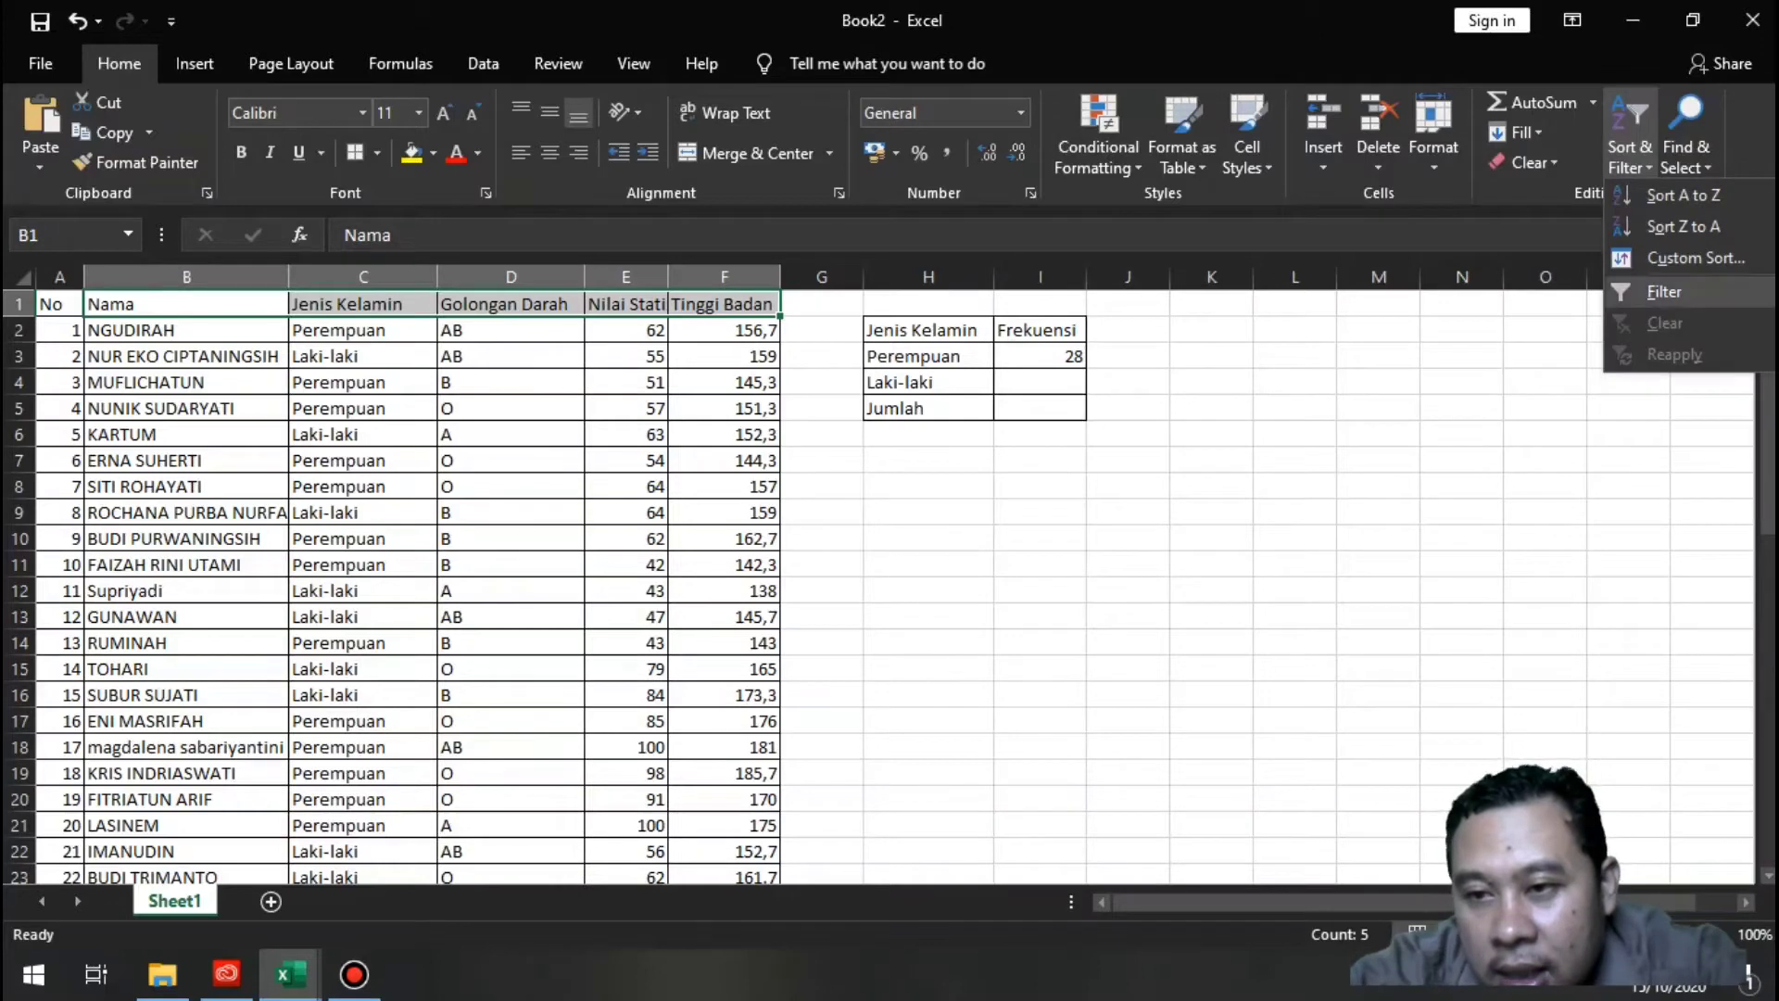
pyautogui.click(1664, 291)
pyautogui.click(625, 486)
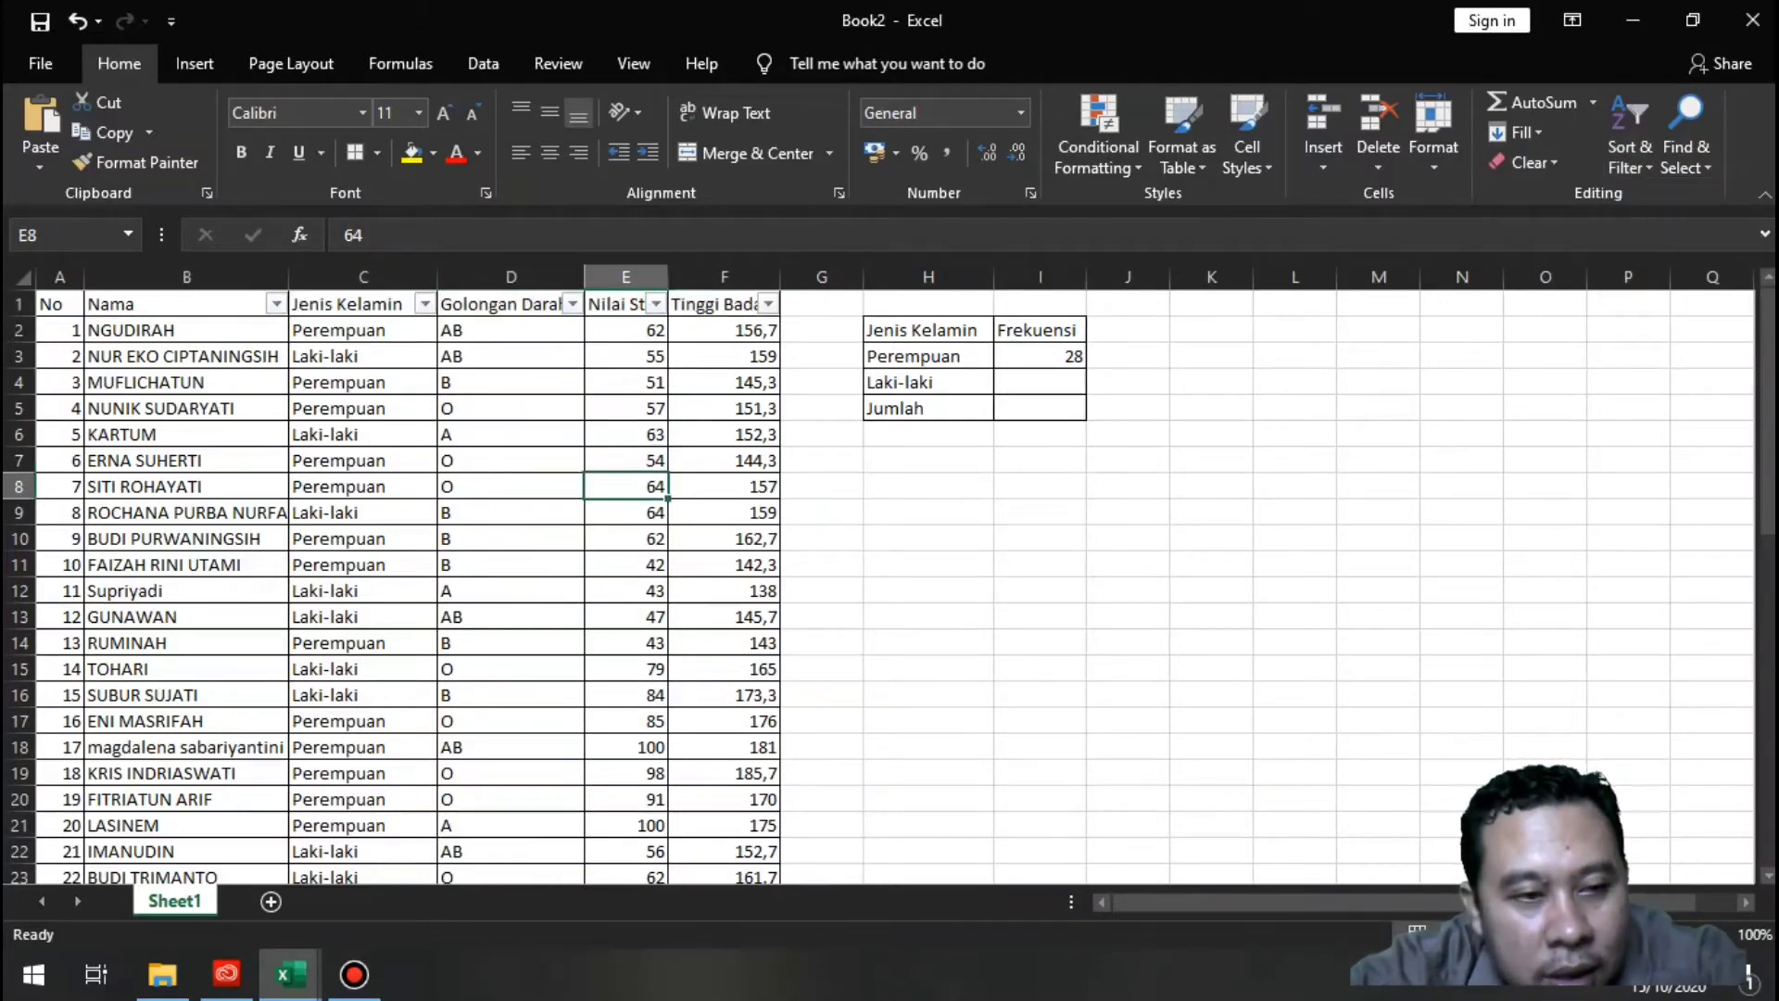
# Remove the existing header filters and reapply filtering across A1:F1 so the No column is included
pyautogui.moveTo(51, 304); pyautogui.dragTo(723, 306)
pyautogui.moveTo(55, 304); pyautogui.dragTo(723, 304)
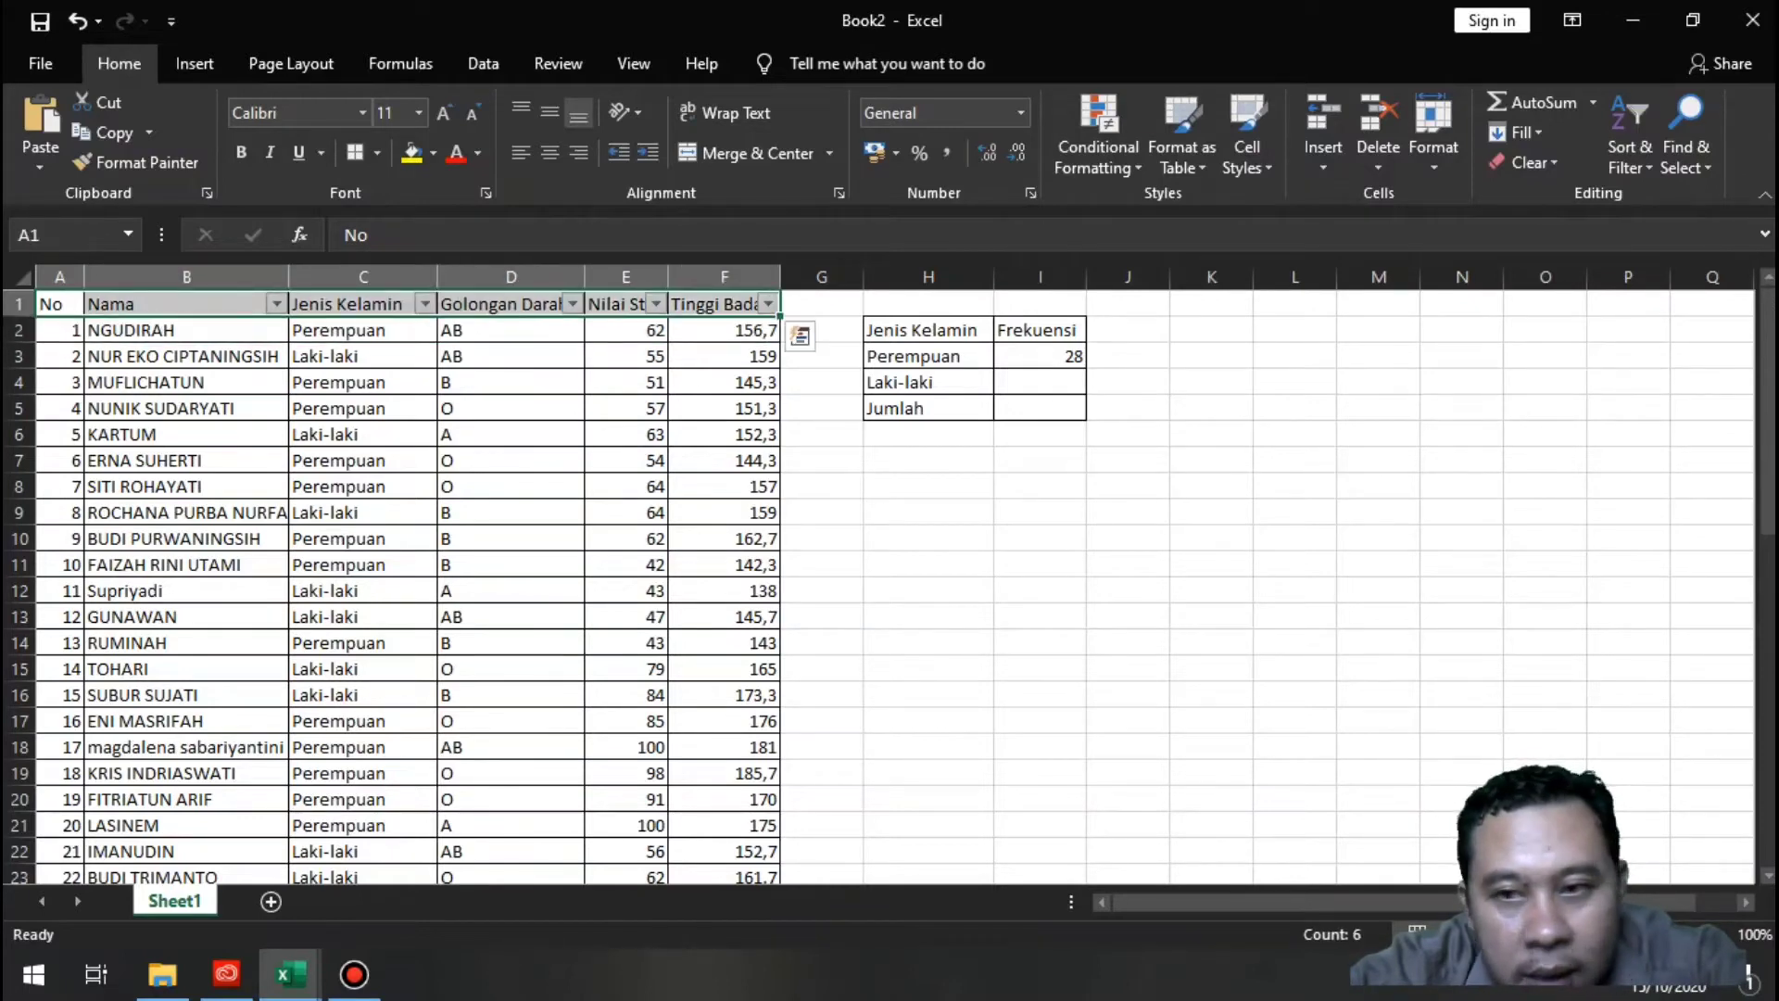
pyautogui.click(1629, 156)
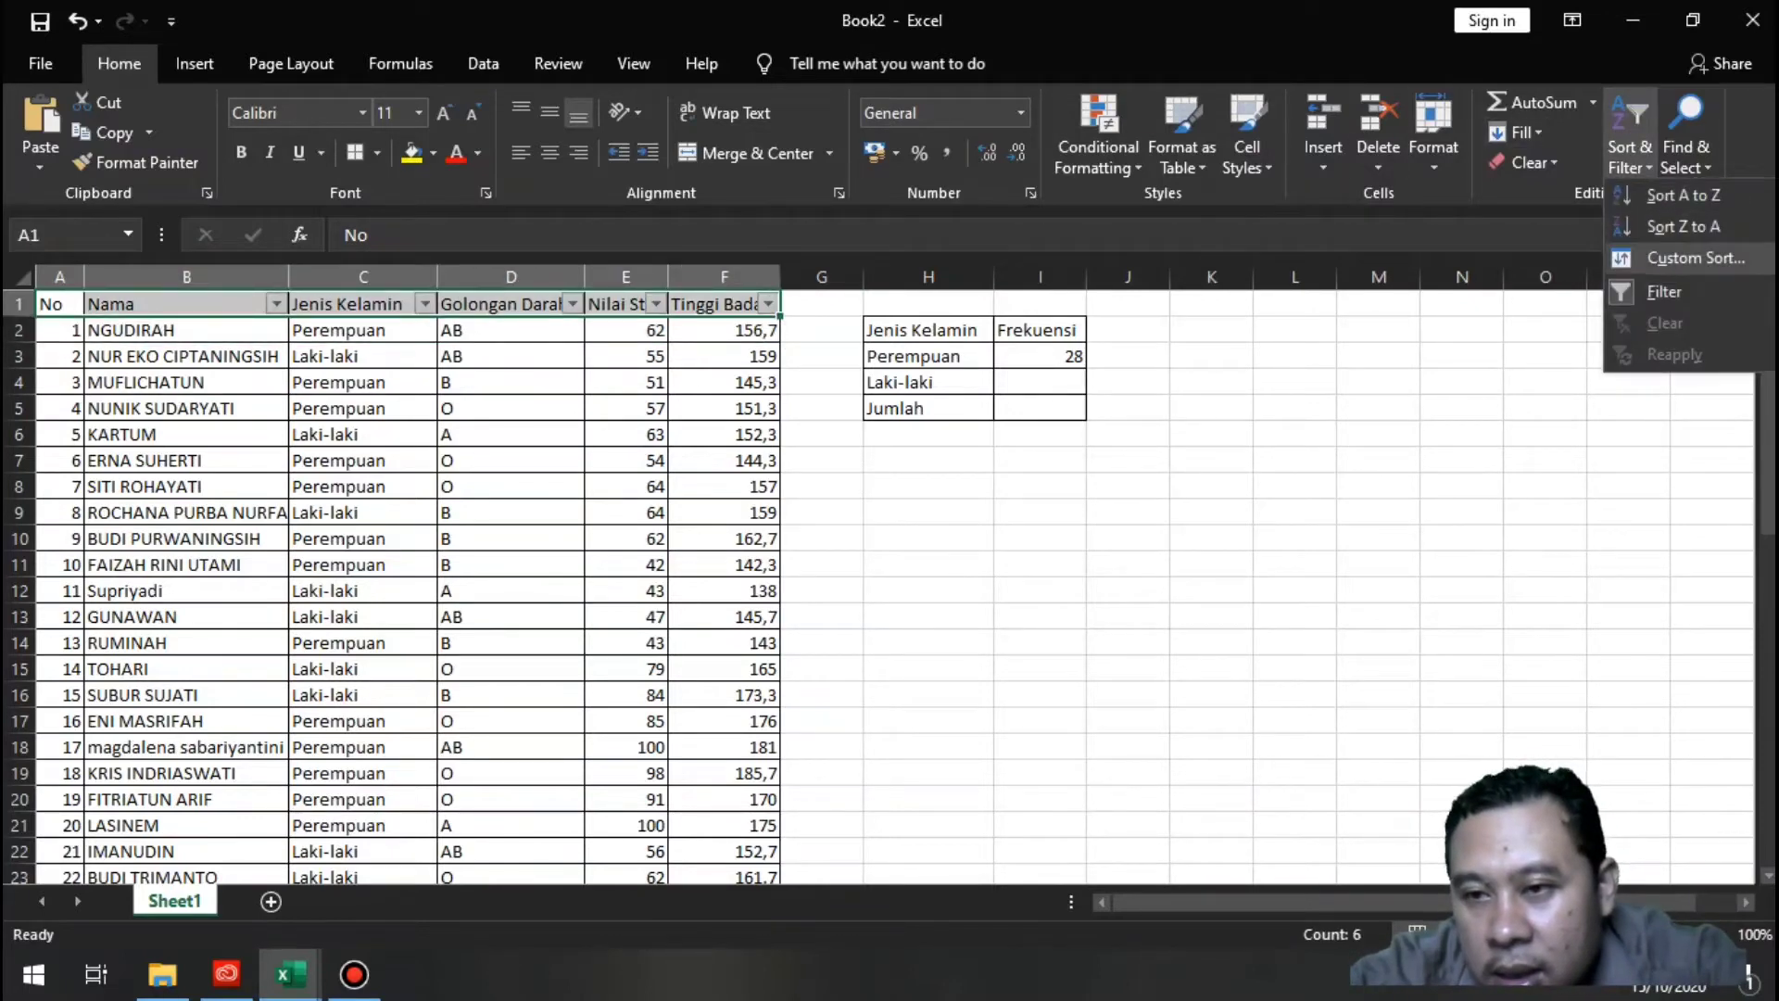
pyautogui.click(1664, 291)
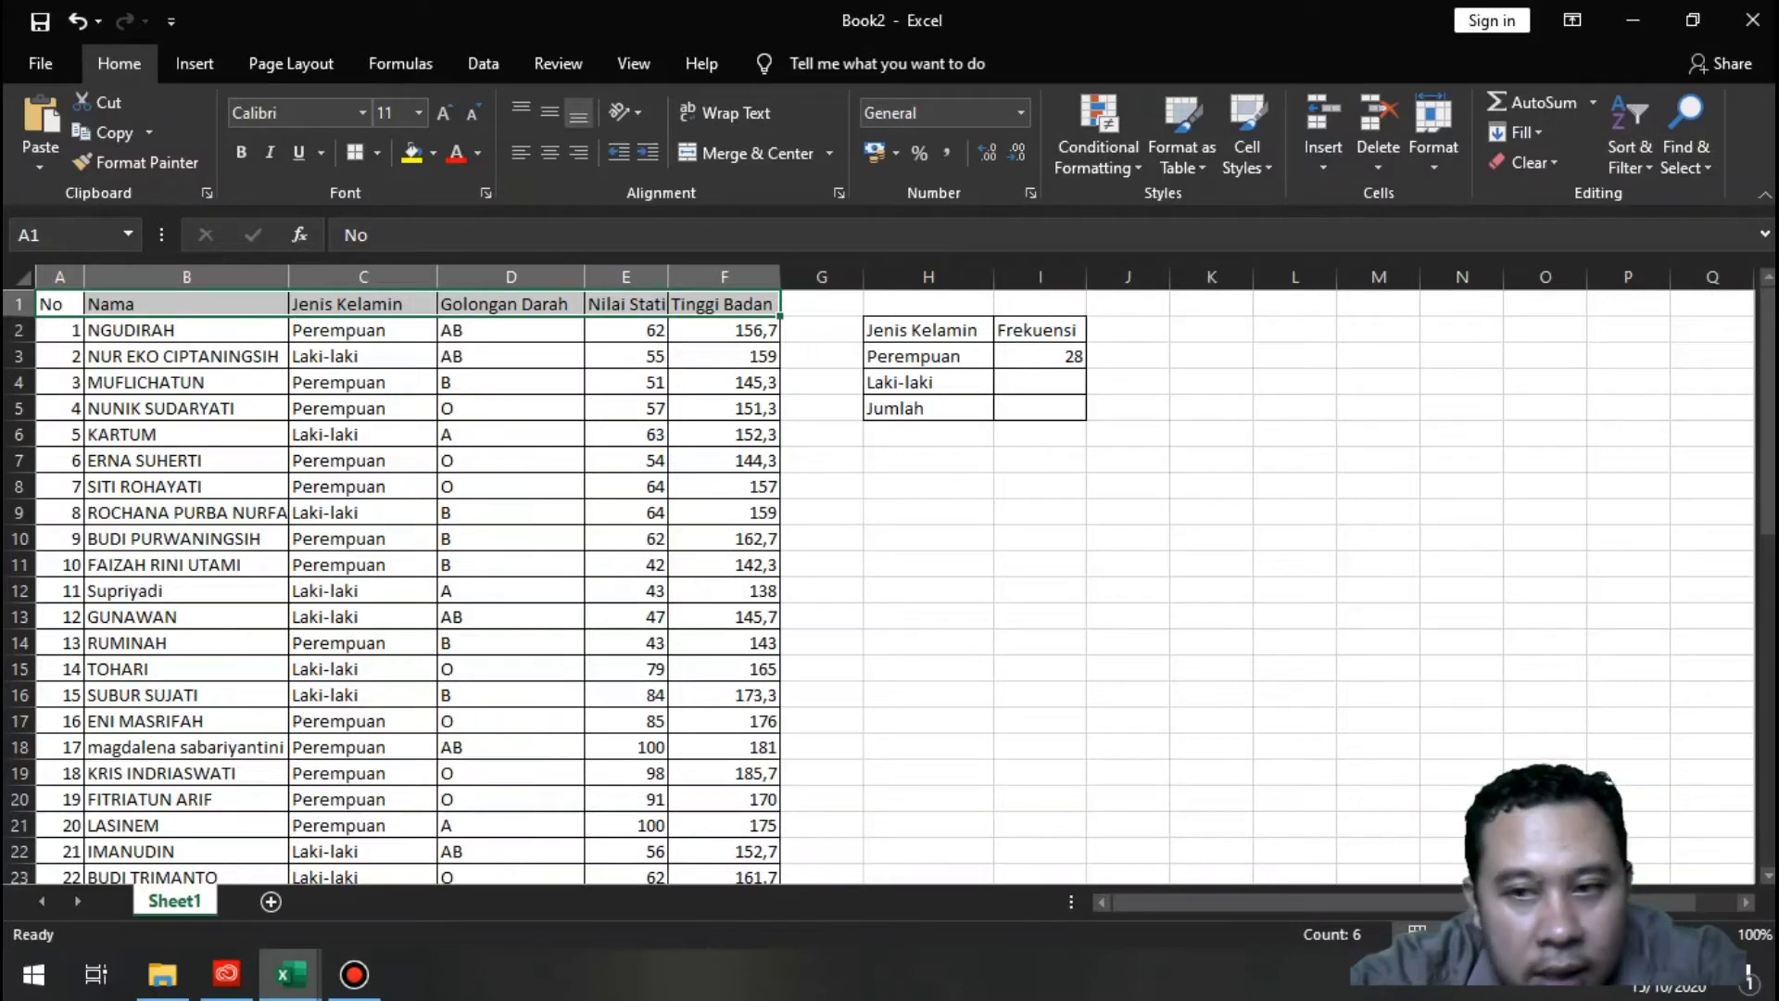
pyautogui.click(1629, 156)
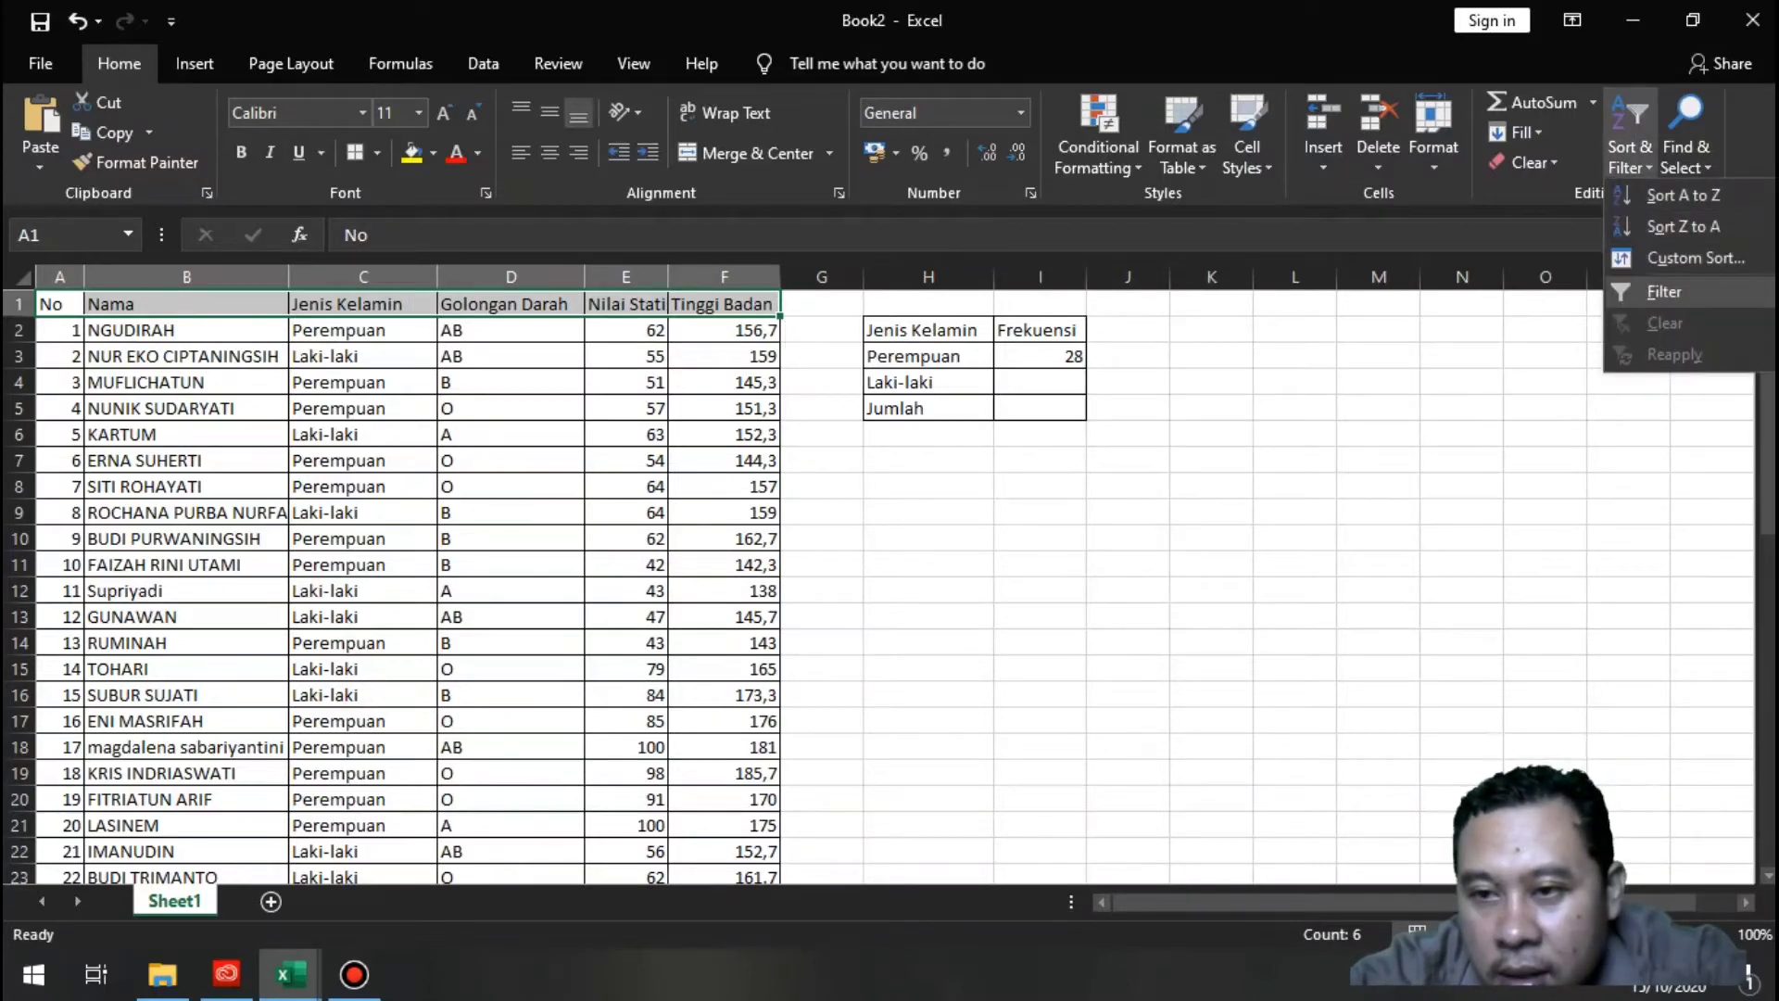
pyautogui.click(1664, 292)
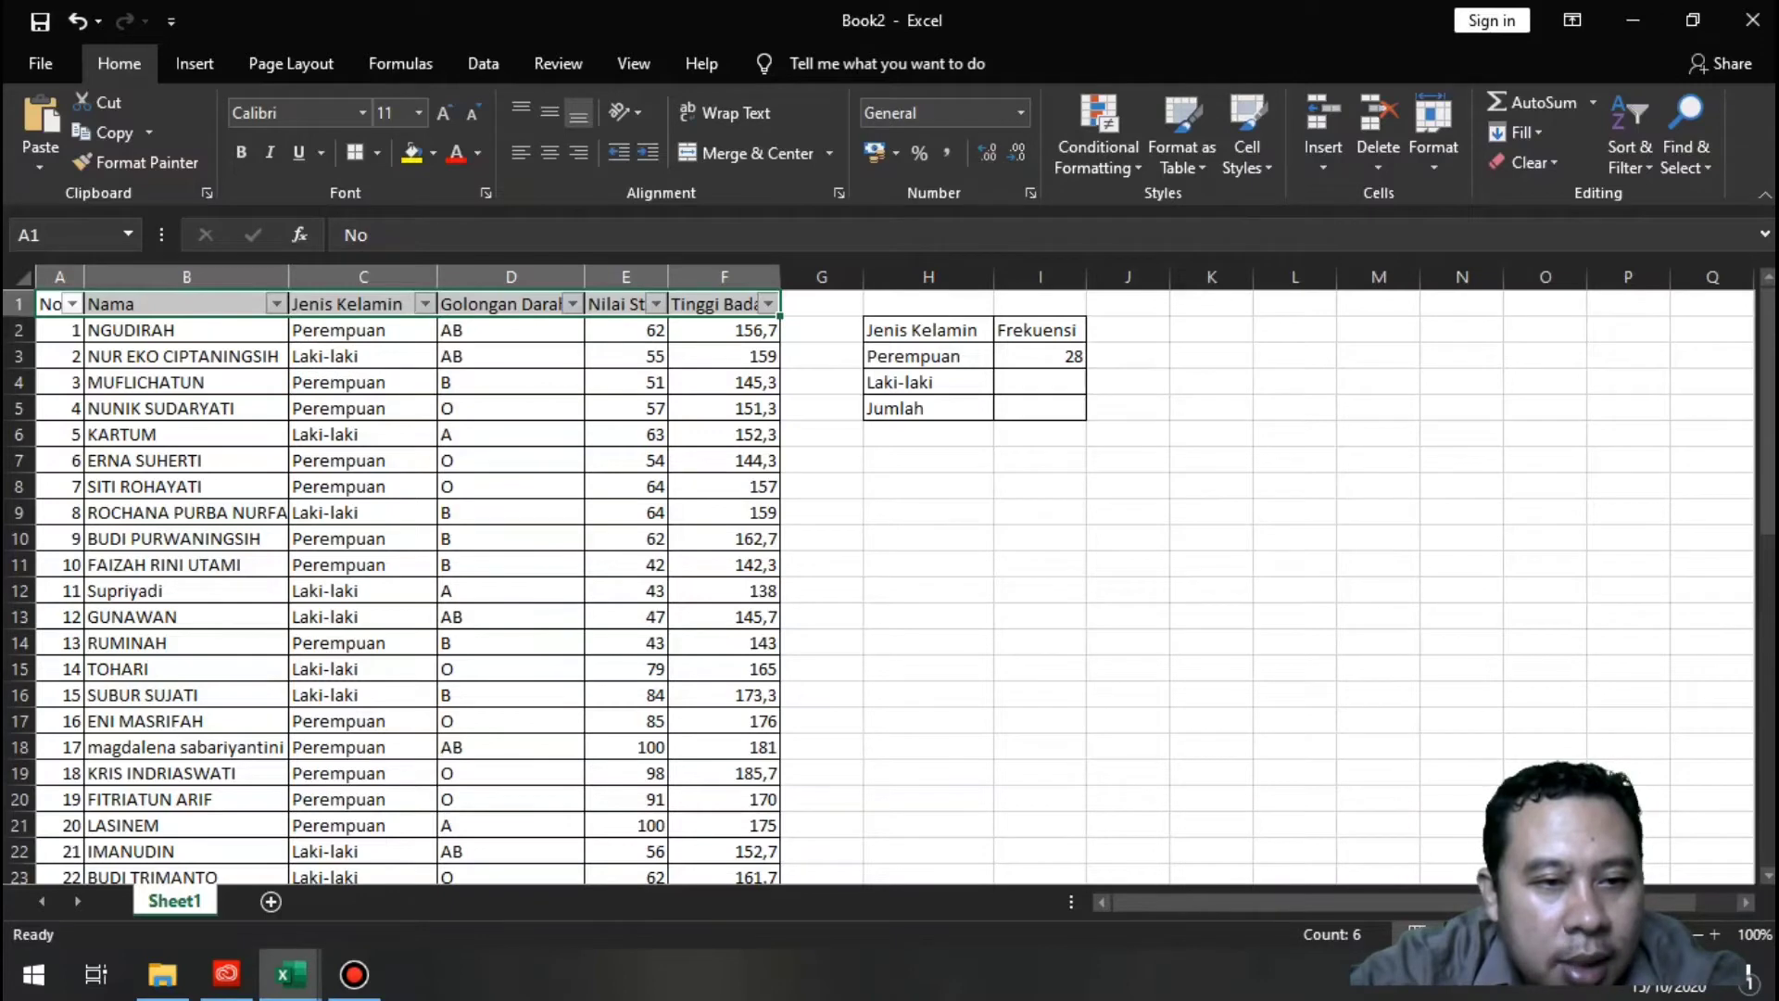
# Sort the data list by Jenis Kelamin from A to Z
pyautogui.click(424, 304)
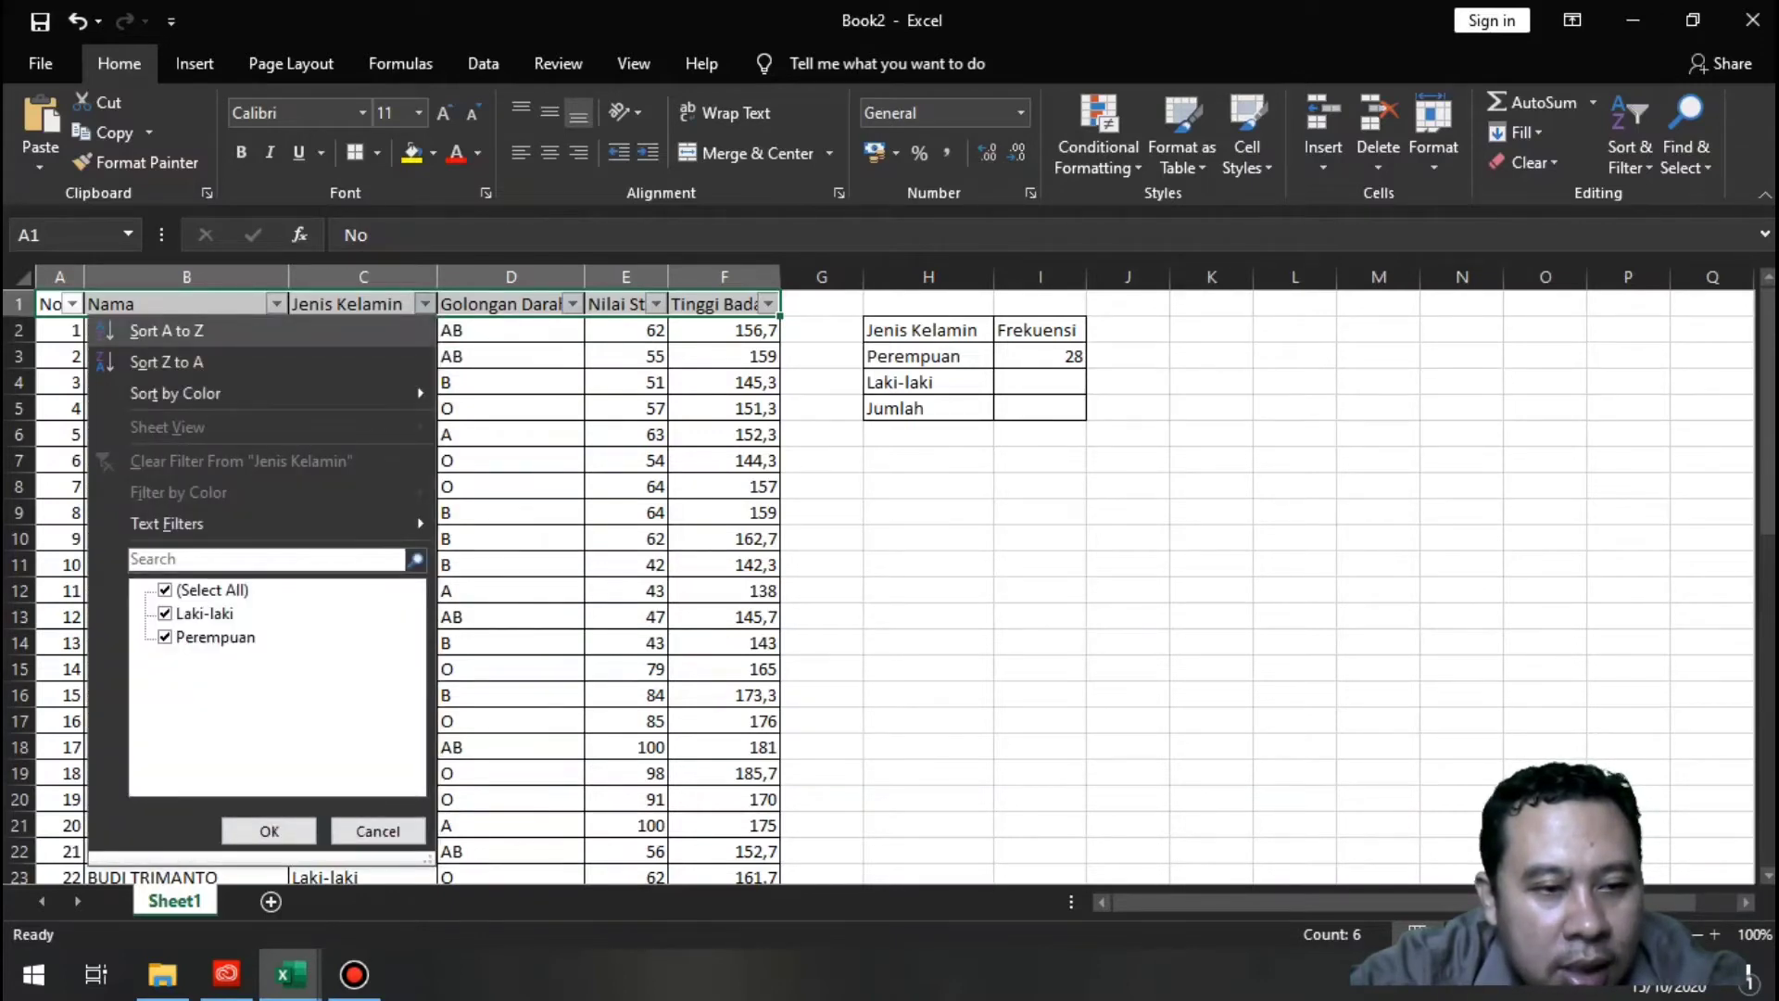
pyautogui.click(167, 331)
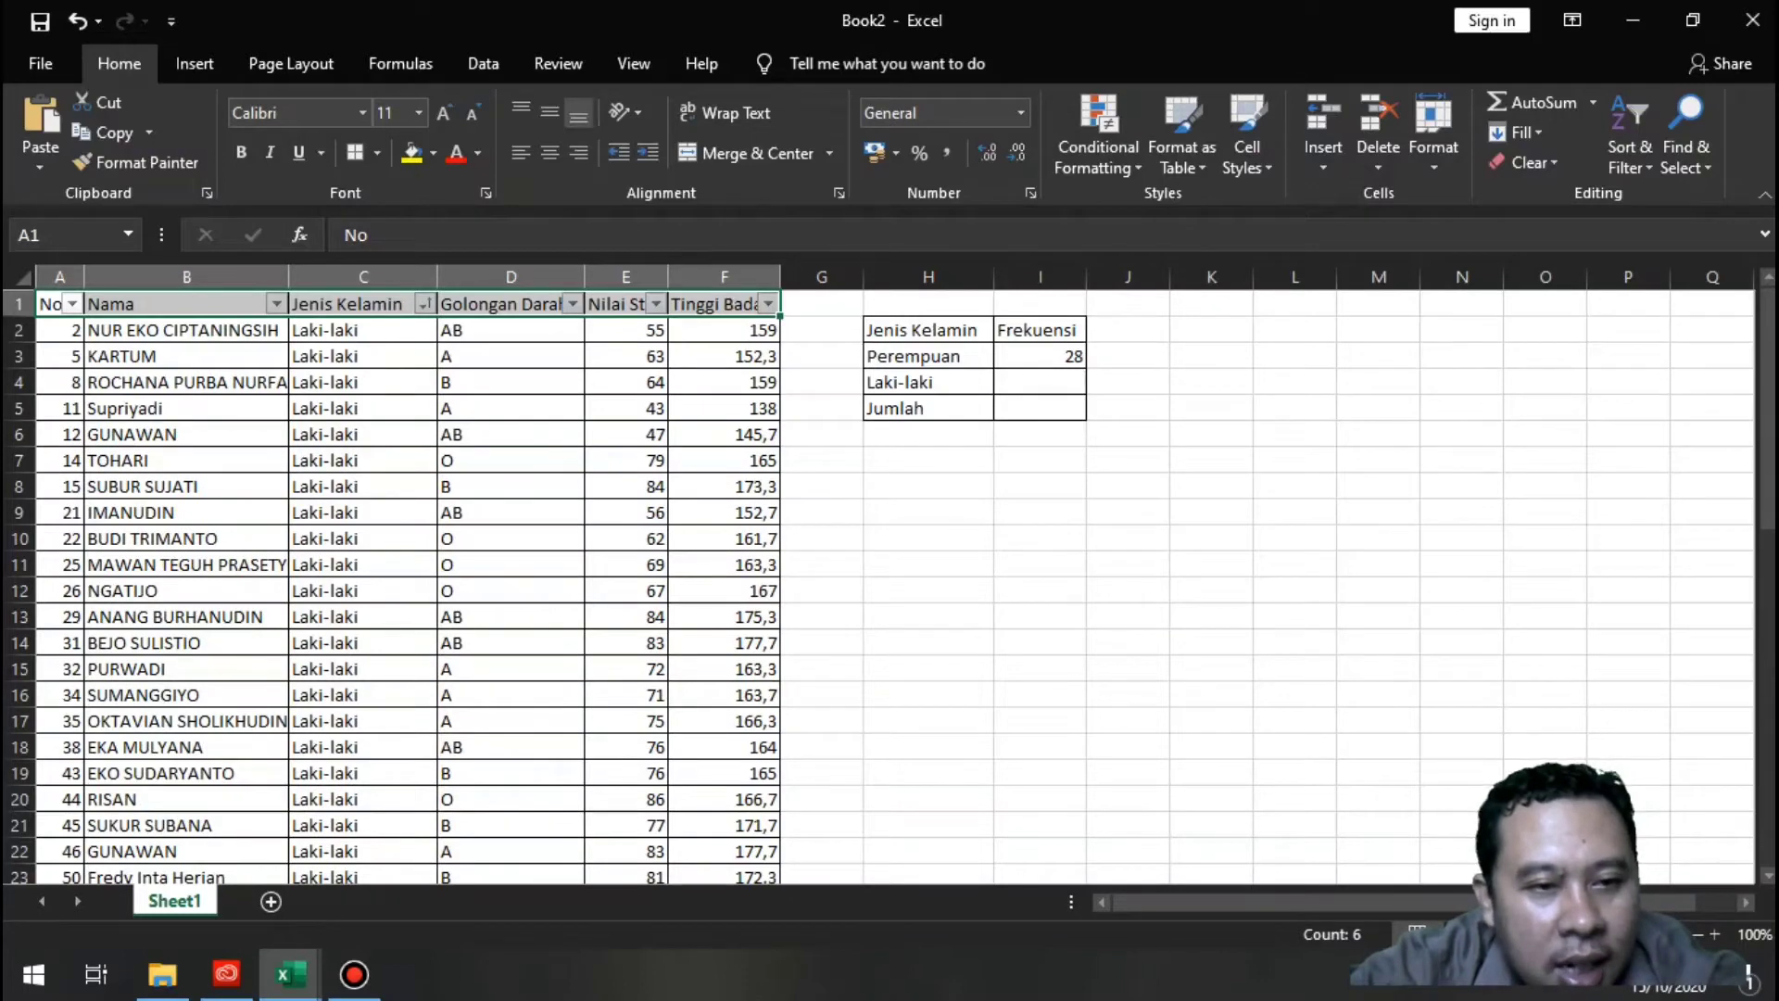
pyautogui.click(362, 330)
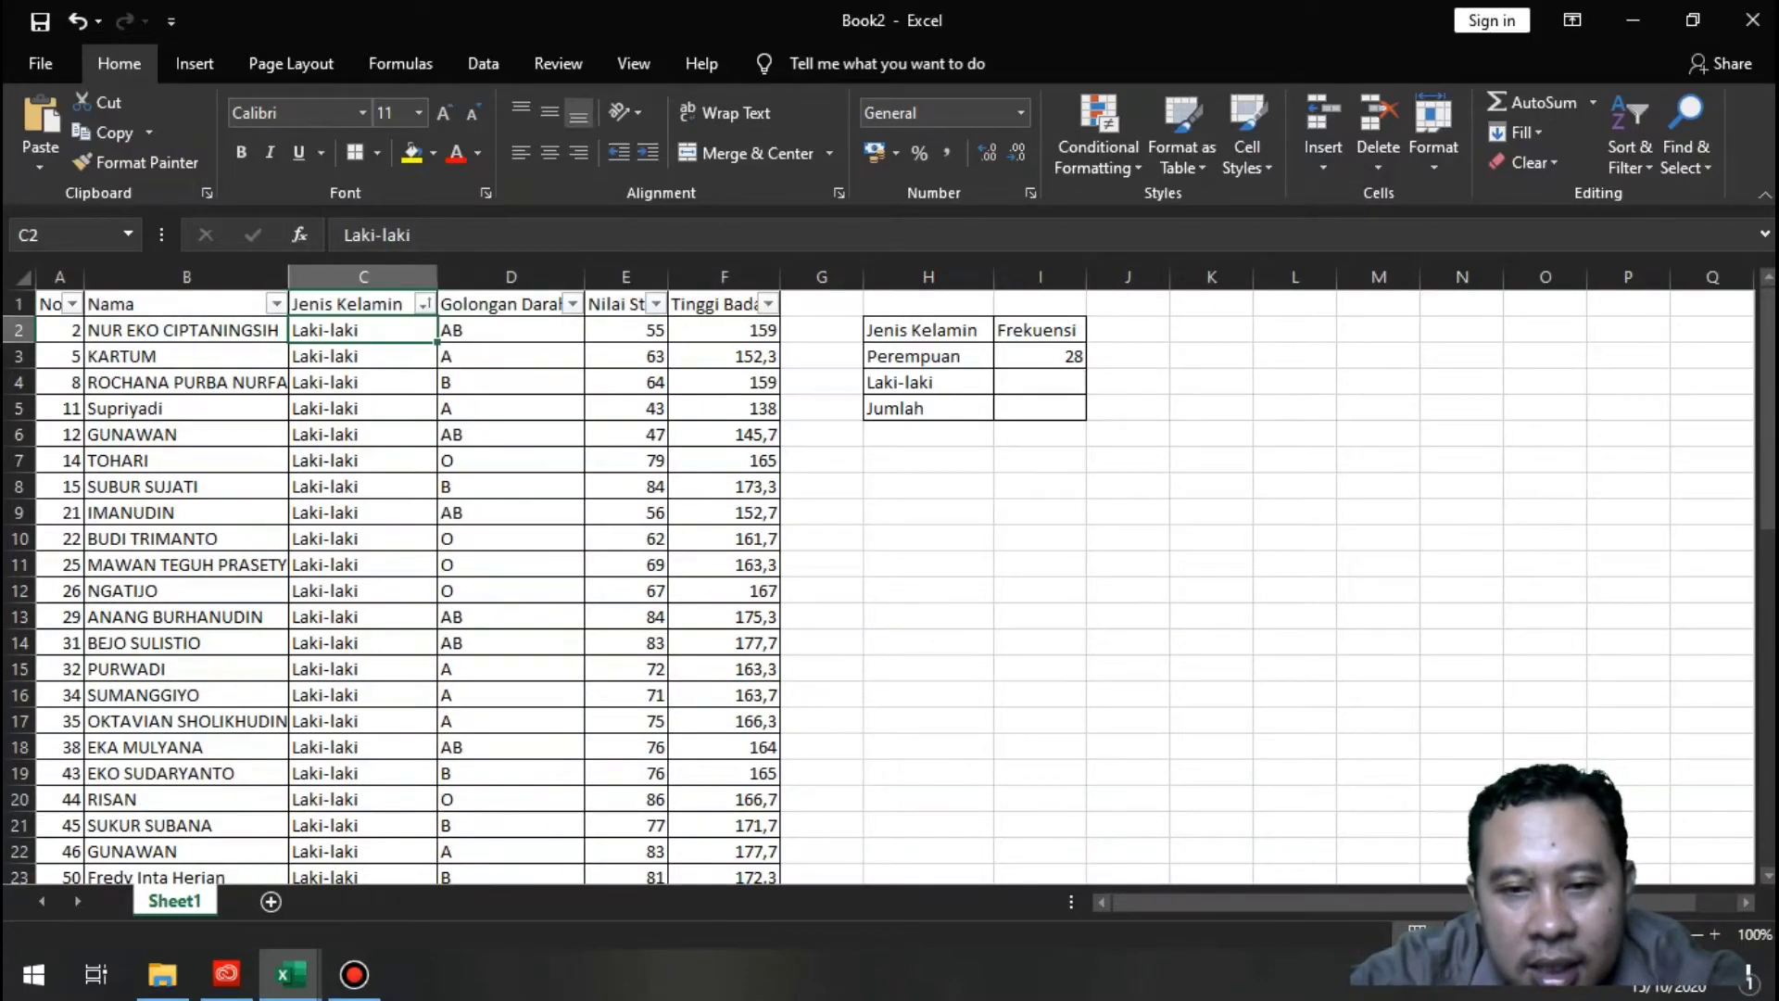
# Copy the COUNTIF formula from I3 down to I4 for the Laki-laki frequency
pyautogui.click(1039, 356)
pyautogui.moveTo(1086, 369); pyautogui.dragTo(1079, 391)
pyautogui.click(1040, 382)
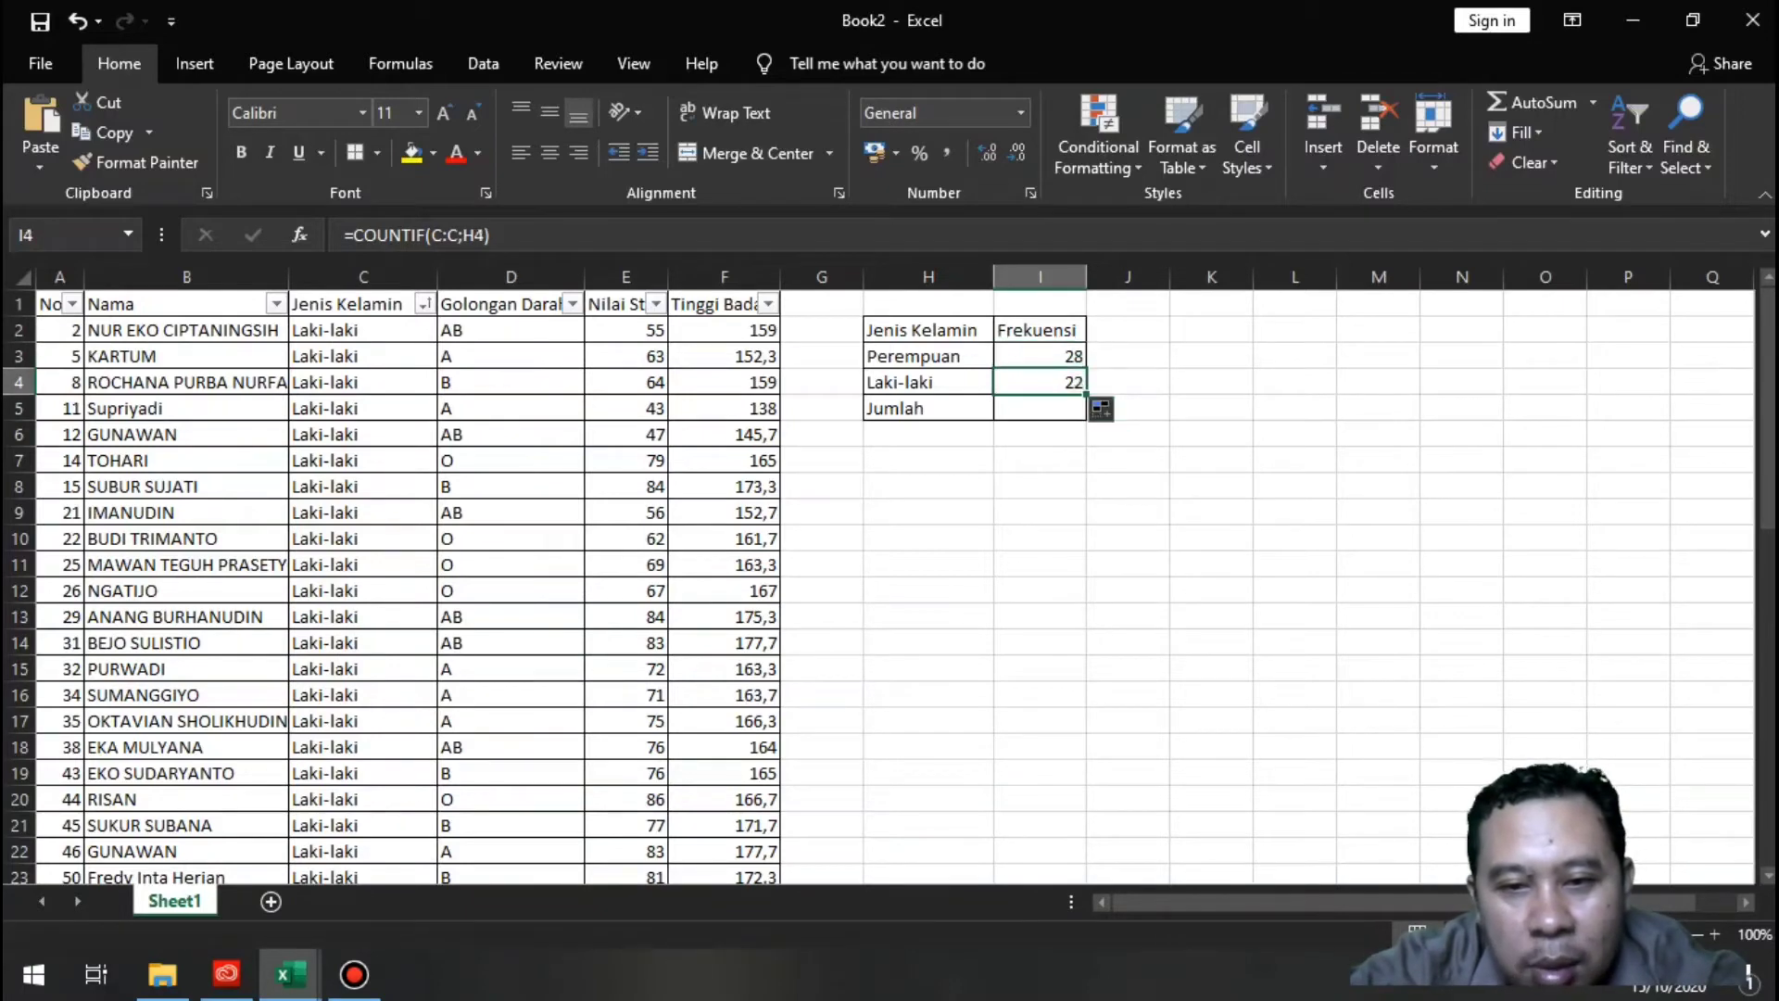
# Go through the sorted Jenis Kelamin column to find where the Laki-laki rows end and check their number
pyautogui.click(363, 330)
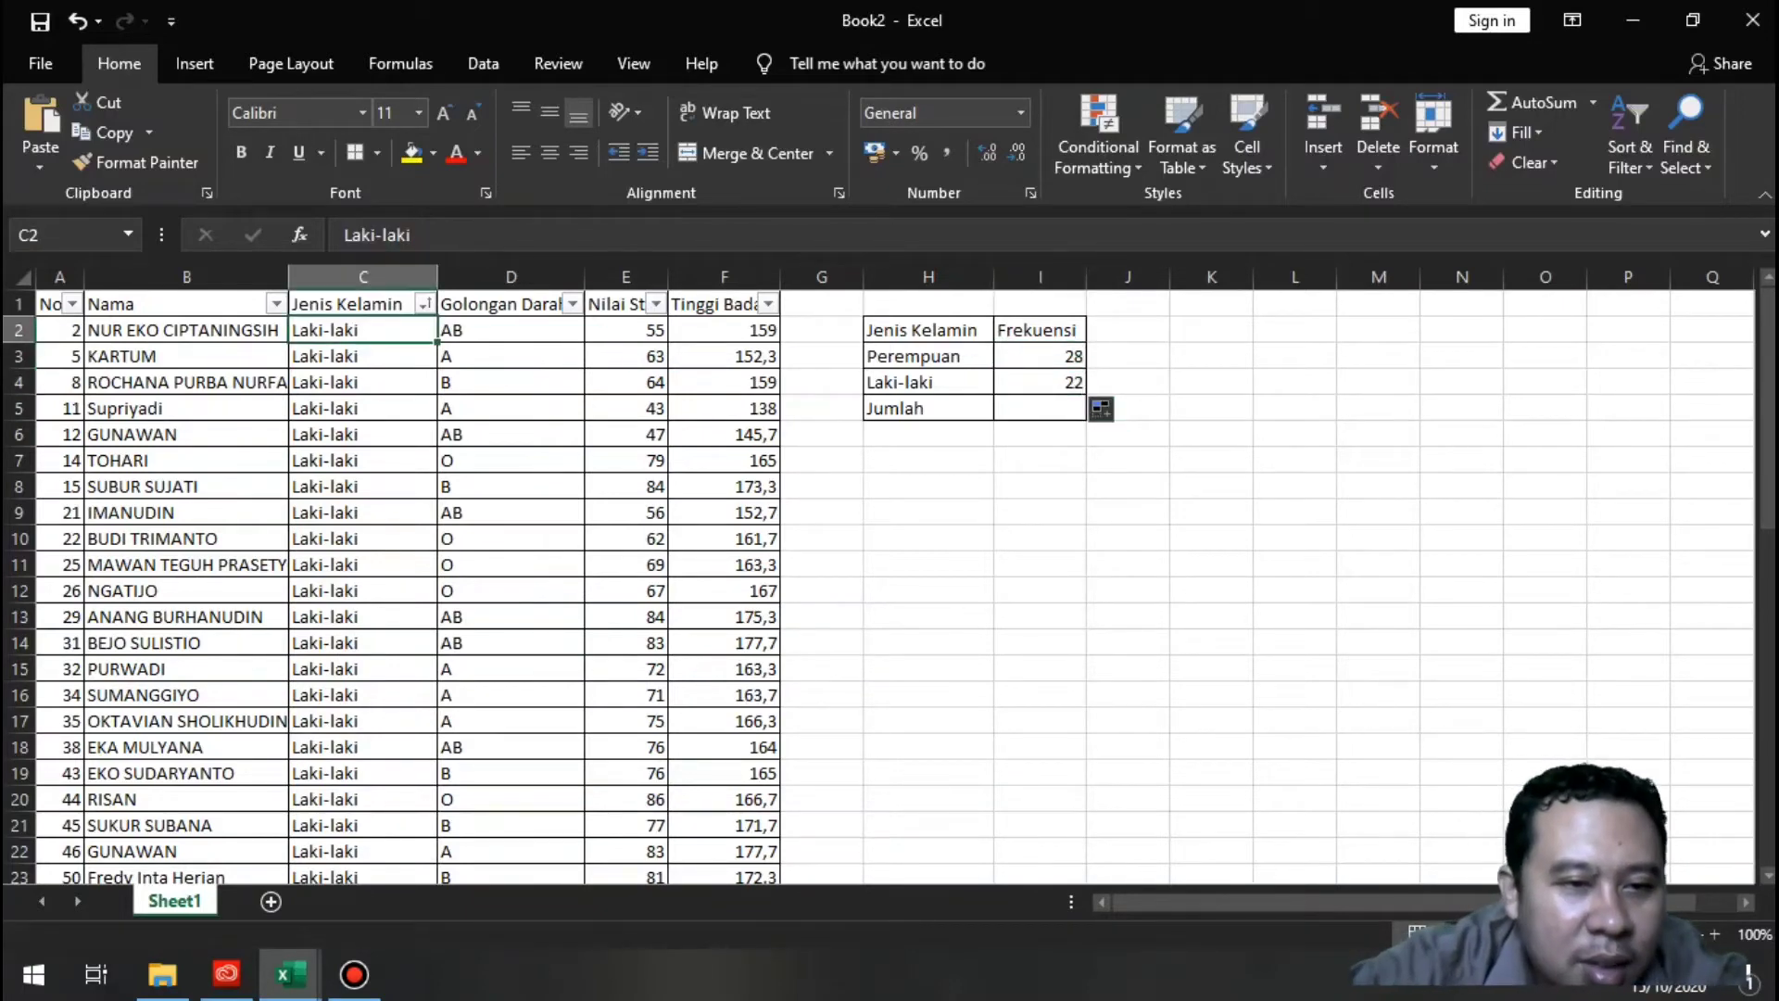
pyautogui.press('Down')
pyautogui.press('Down')
pyautogui.press('Down')
pyautogui.press('Up')
pyautogui.press('Up')
pyautogui.press('Up')
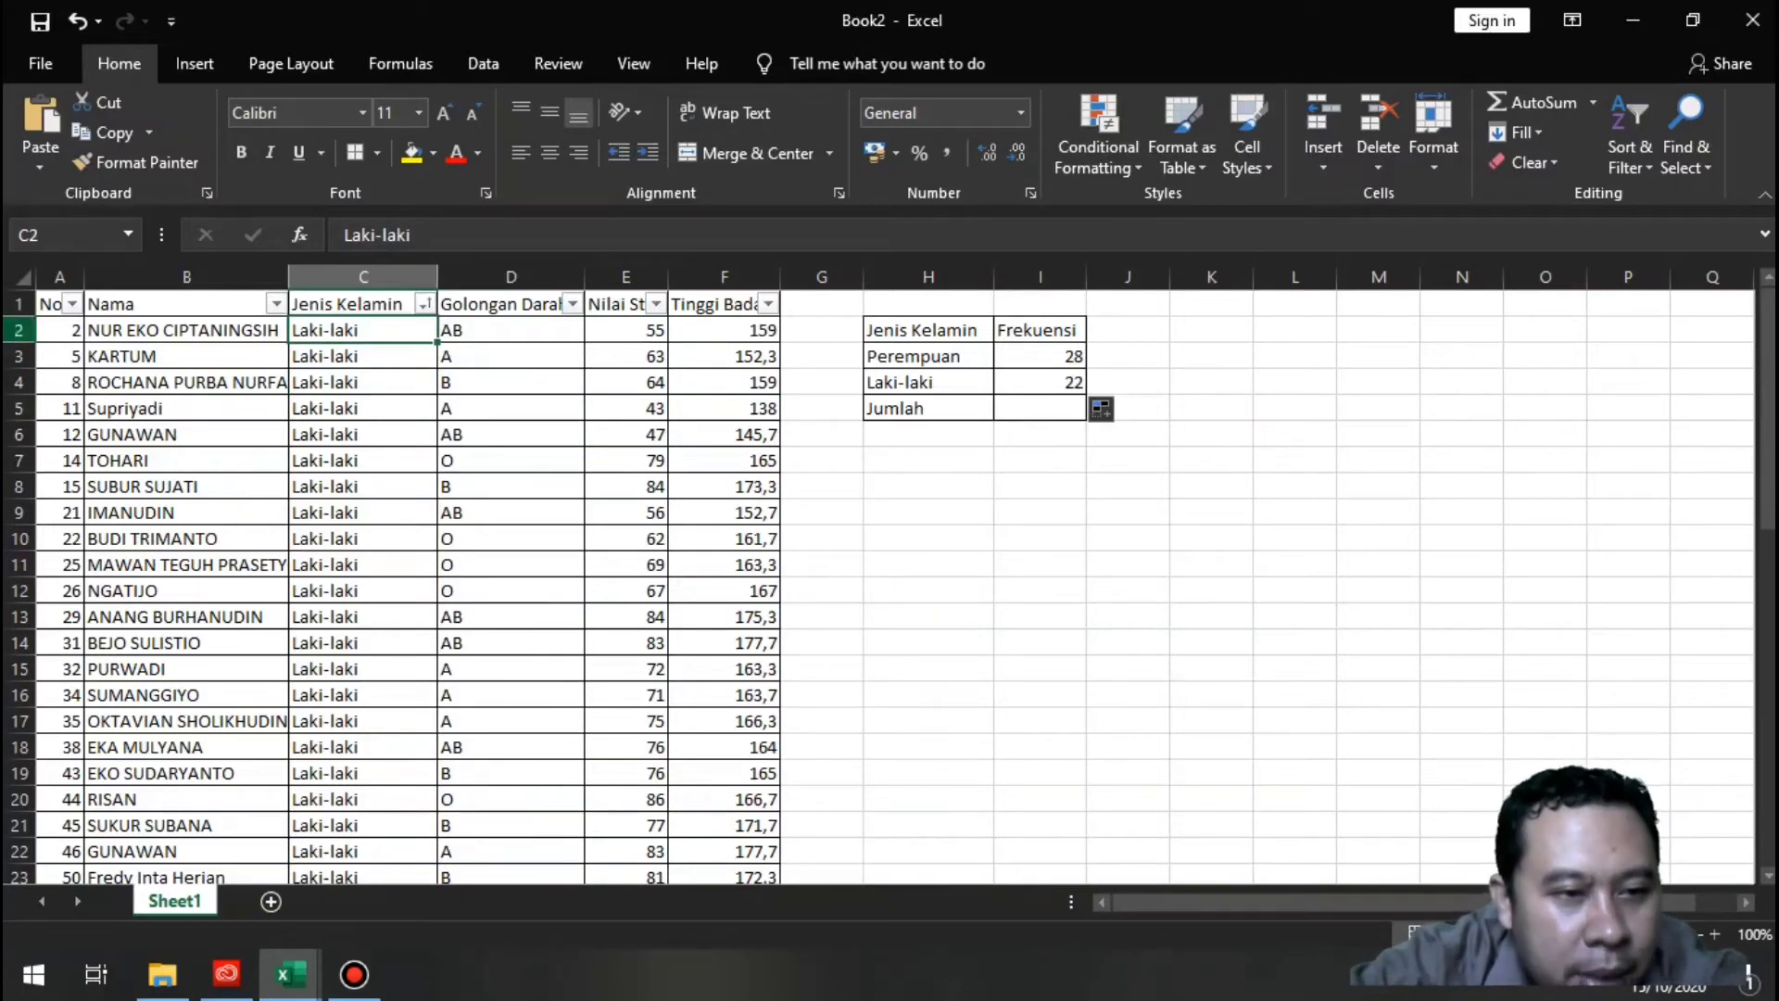
pyautogui.click(18, 330)
pyautogui.click(363, 330)
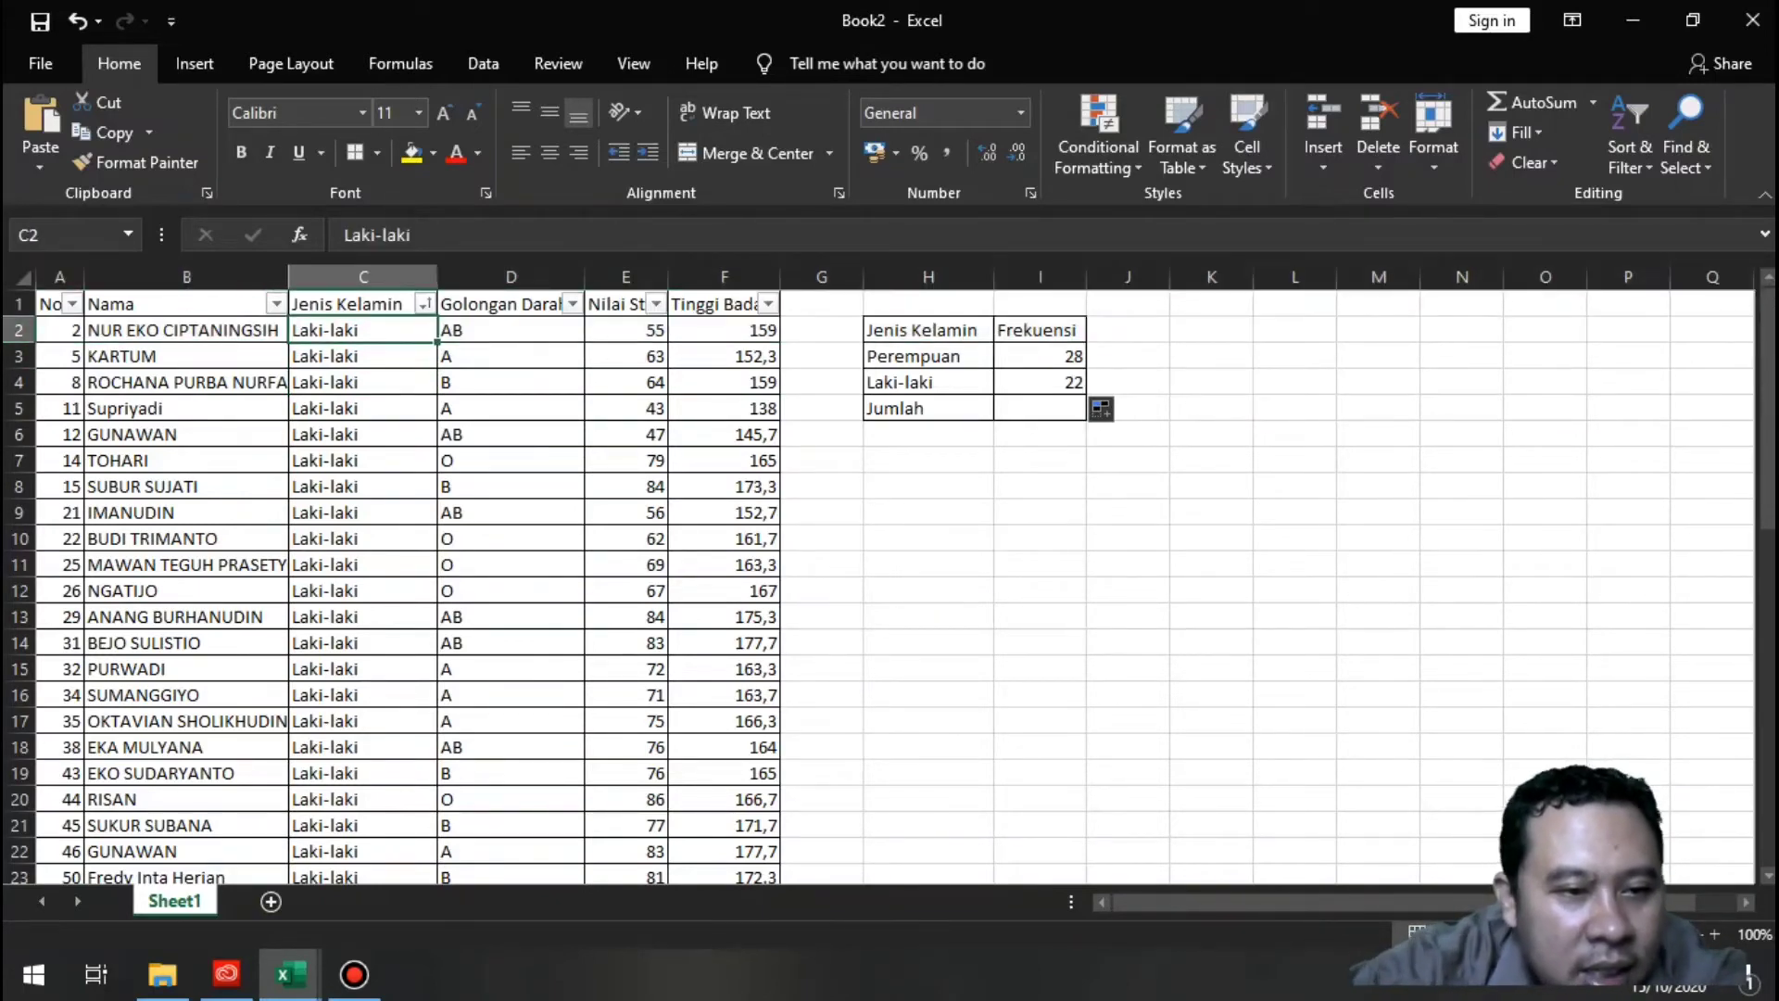
pyautogui.press('Down')
pyautogui.press('Down')
pyautogui.press('Down')
pyautogui.press('Down')
pyautogui.press('Down')
pyautogui.press('Down')
pyautogui.press('Down')
pyautogui.press('Down')
pyautogui.press('Down')
pyautogui.press('Down')
pyautogui.press('Down')
pyautogui.press('Down')
pyautogui.press('Down')
pyautogui.press('Down')
pyautogui.press('Down')
pyautogui.press('Down')
pyautogui.press('Down')
pyautogui.press('Down')
pyautogui.press('Down')
pyautogui.press('Down')
pyautogui.press('Down')
pyautogui.press('Down')
pyautogui.press('Down')
pyautogui.press('Down')
pyautogui.press('Down')
pyautogui.press('Down')
pyautogui.press('Down')
pyautogui.press('Down')
pyautogui.press('Down')
pyautogui.press('Down')
pyautogui.press('Down')
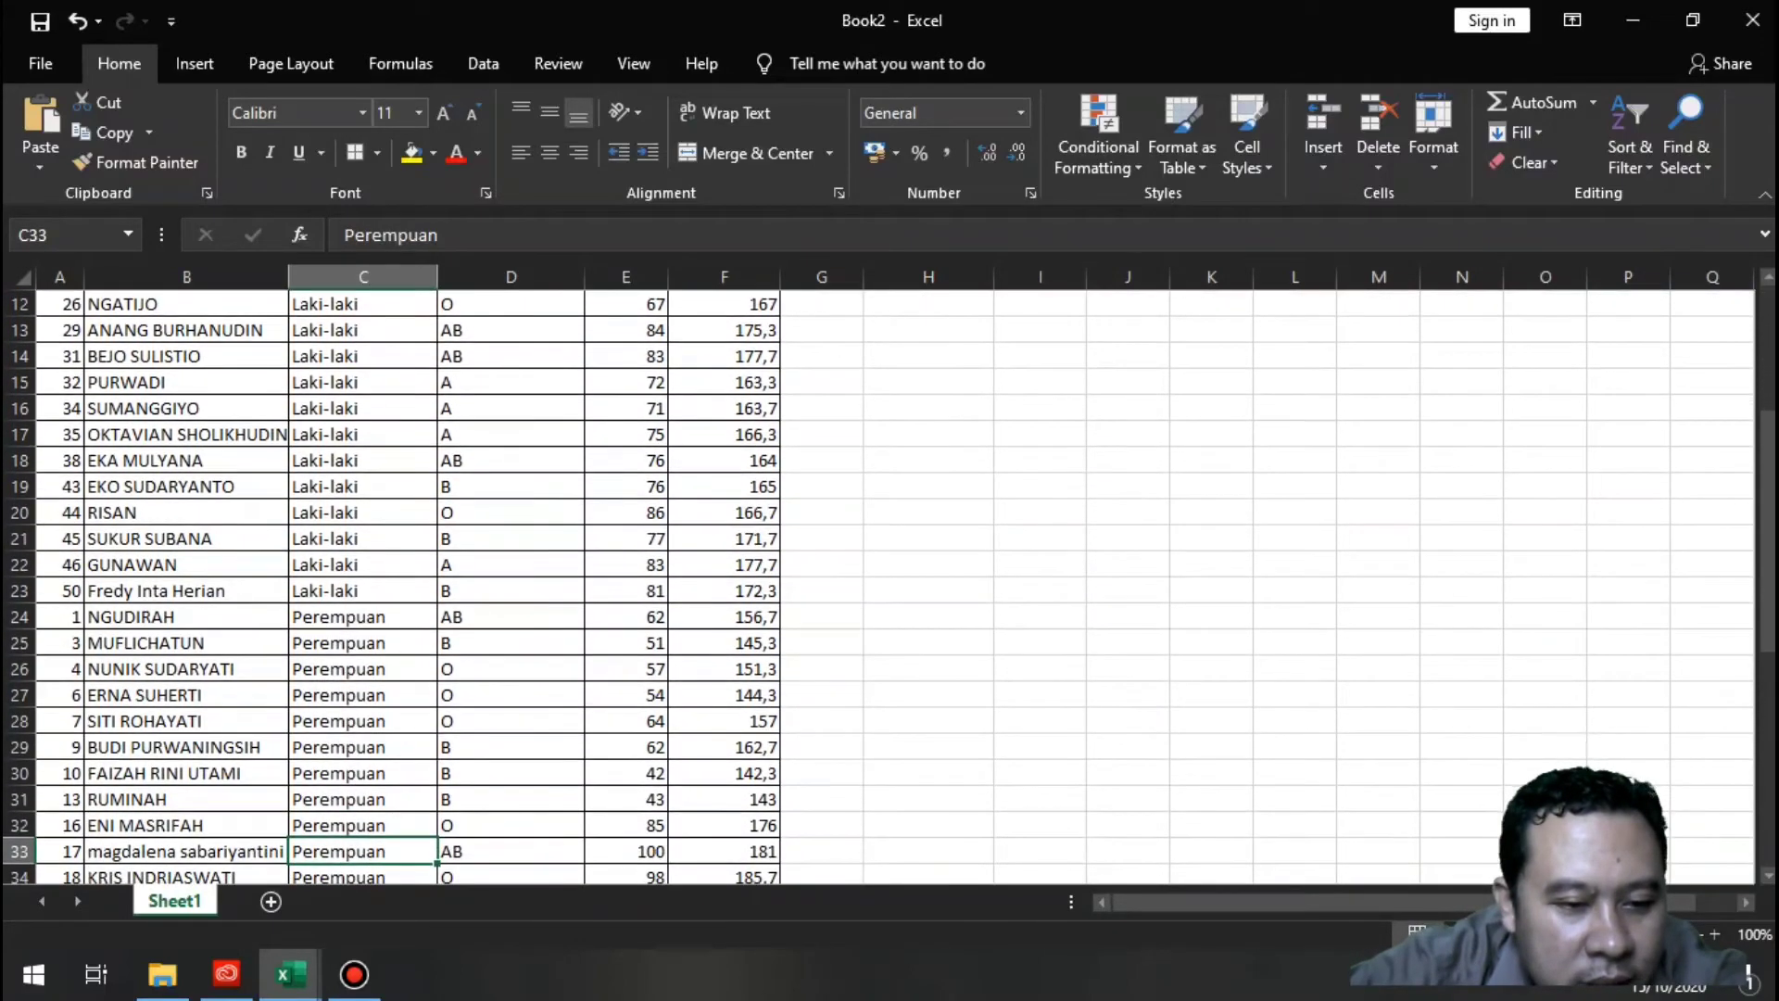
pyautogui.press('Up')
pyautogui.press('Up')
pyautogui.press('Up')
pyautogui.press('Up')
pyautogui.press('Up')
pyautogui.press('Up')
pyautogui.press('Up')
pyautogui.press('Up')
pyautogui.press('Up')
pyautogui.press('Up')
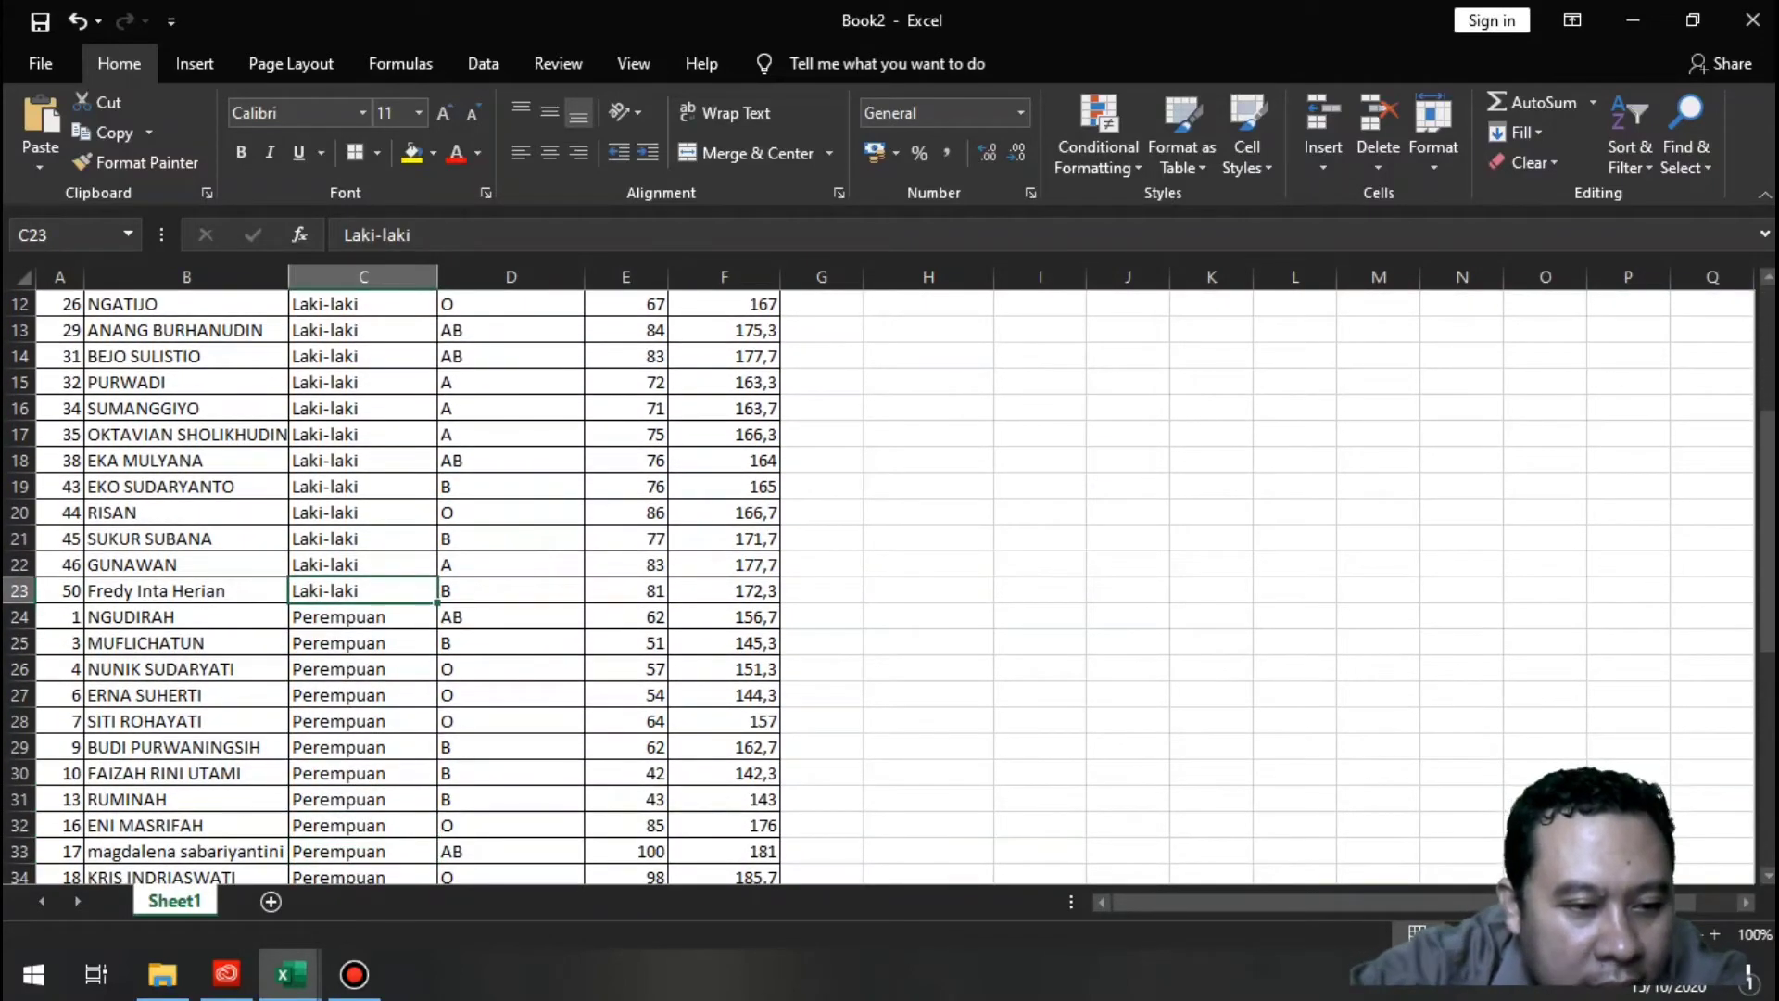
pyautogui.click(20, 591)
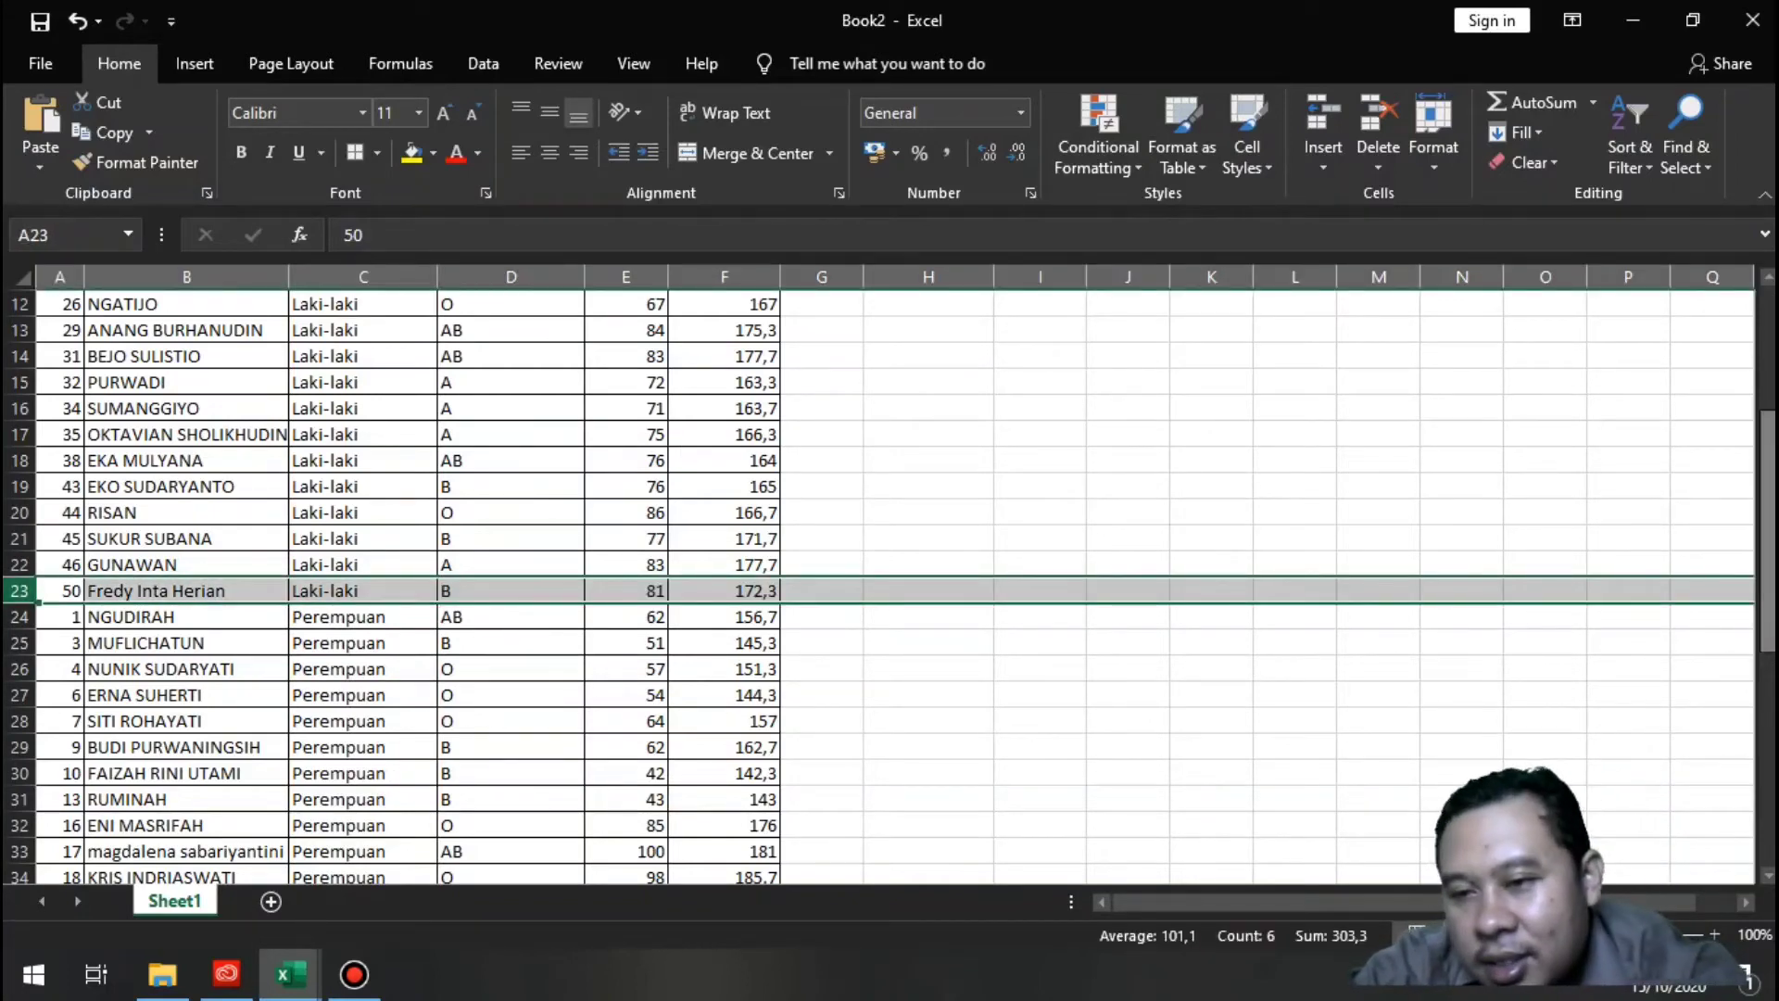
pyautogui.scroll(4, 881, 584)
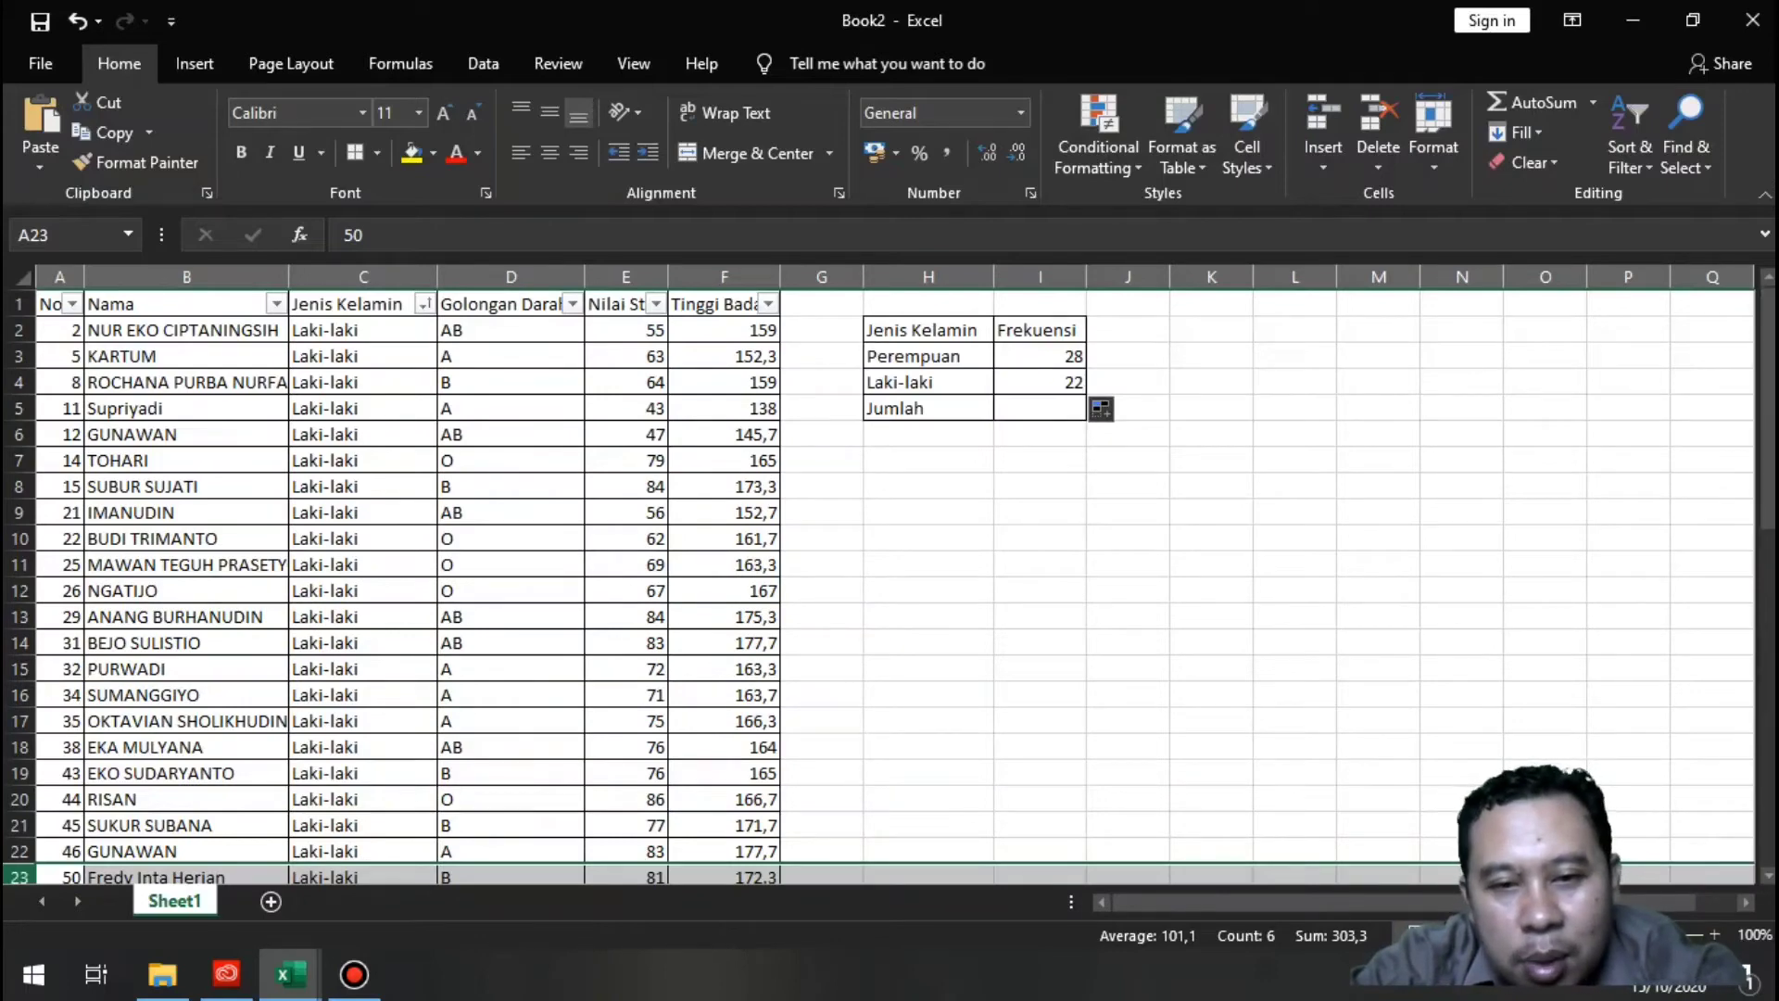
# Review the COUNTIF formulas and frequencies for Laki-laki in I4 and Perempuan in I3
pyautogui.click(1040, 382)
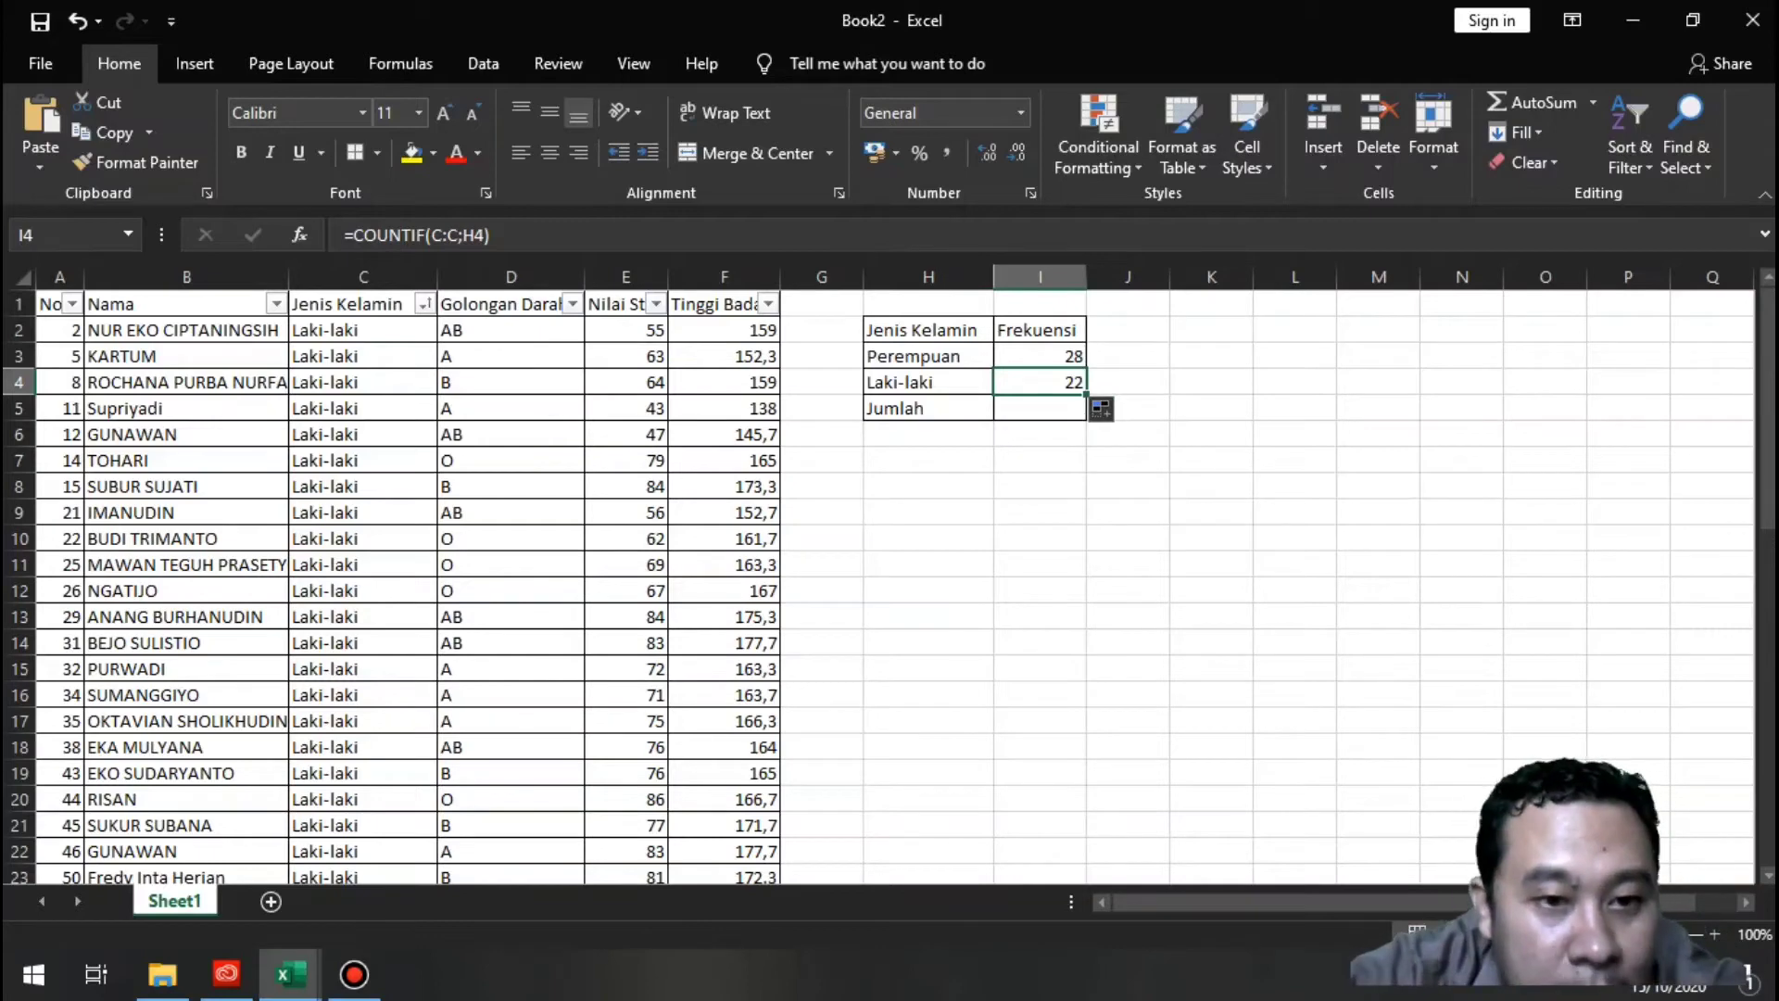
pyautogui.click(363, 330)
pyautogui.click(1040, 356)
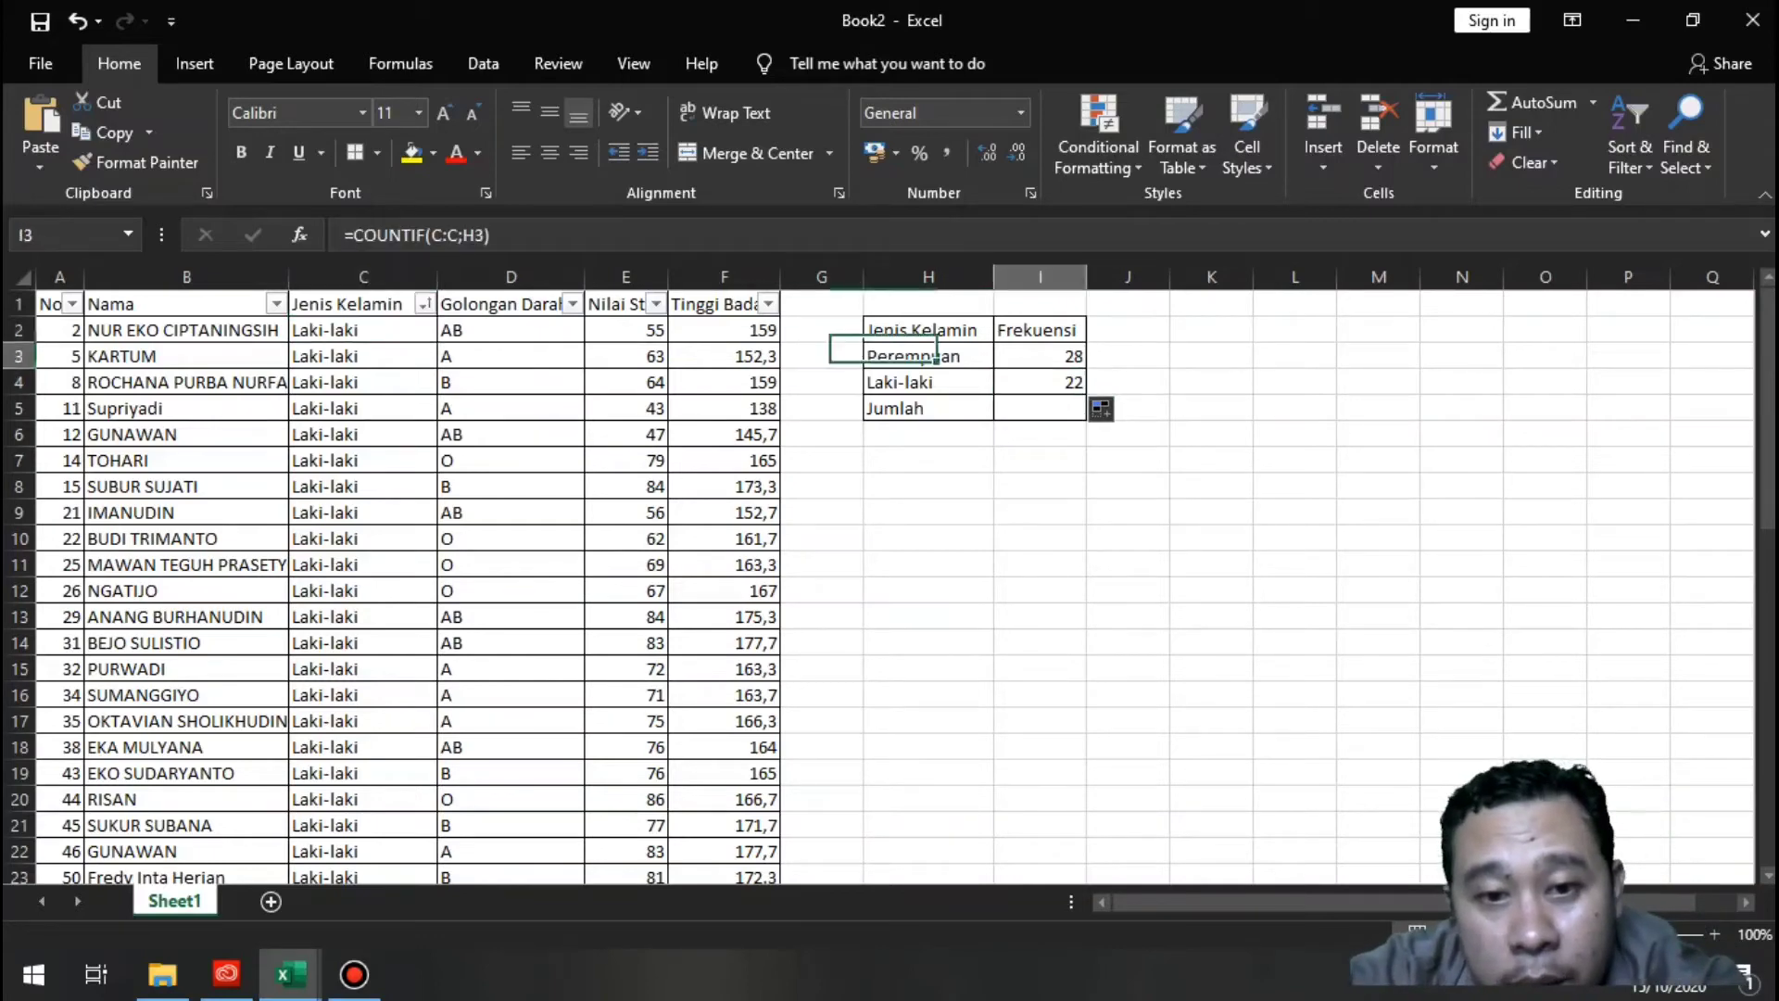
pyautogui.click(1040, 382)
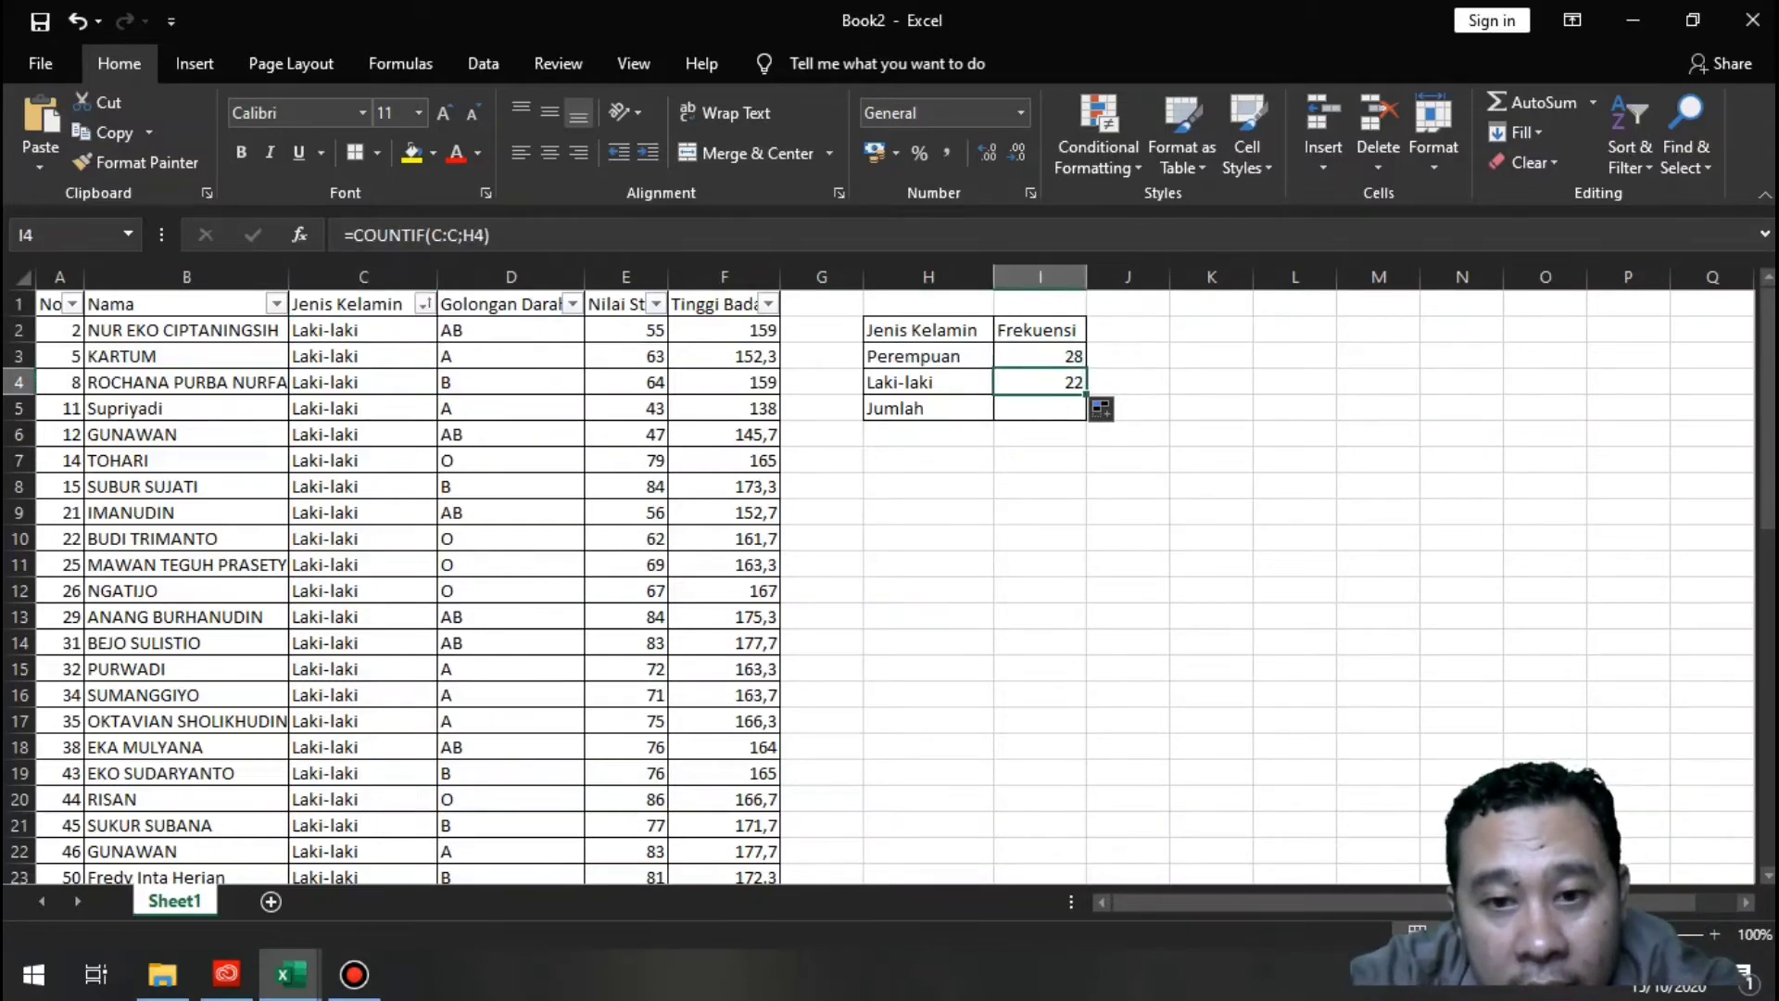
pyautogui.click(1040, 357)
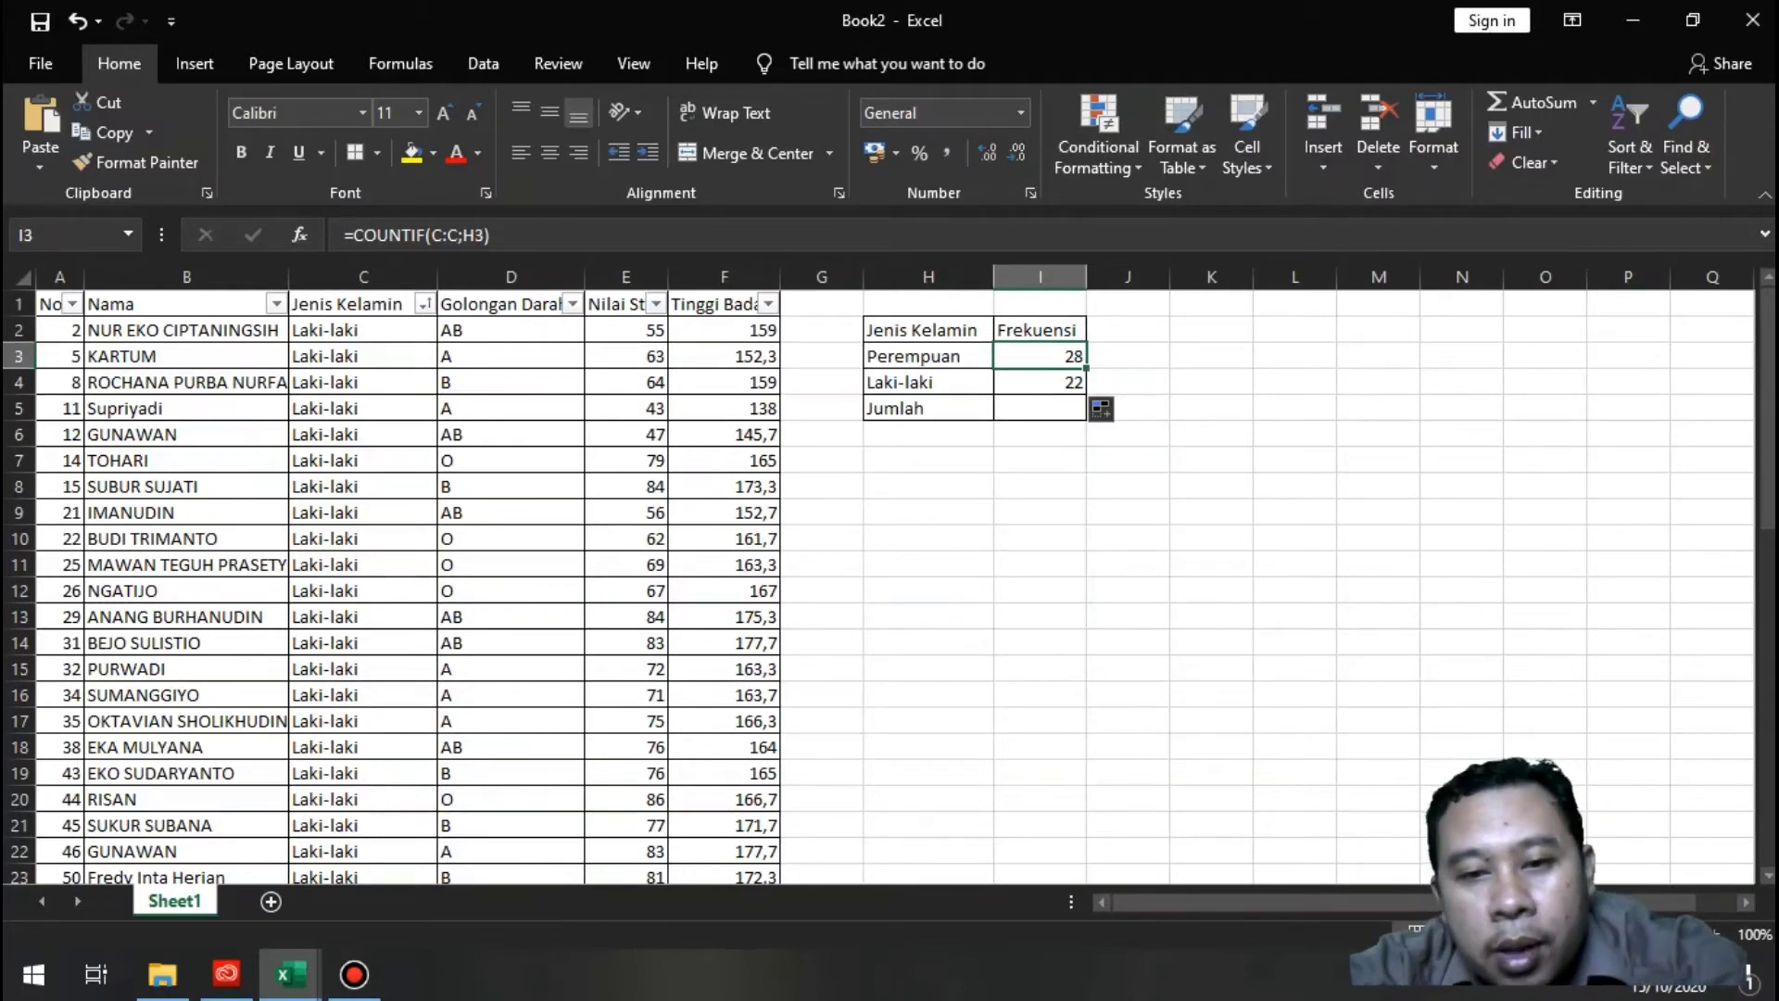
# Total the frequencies in I5, the Jumlah row, with =SUM(I3:I4)
pyautogui.click(1040, 409)
pyautogui.write('=s')
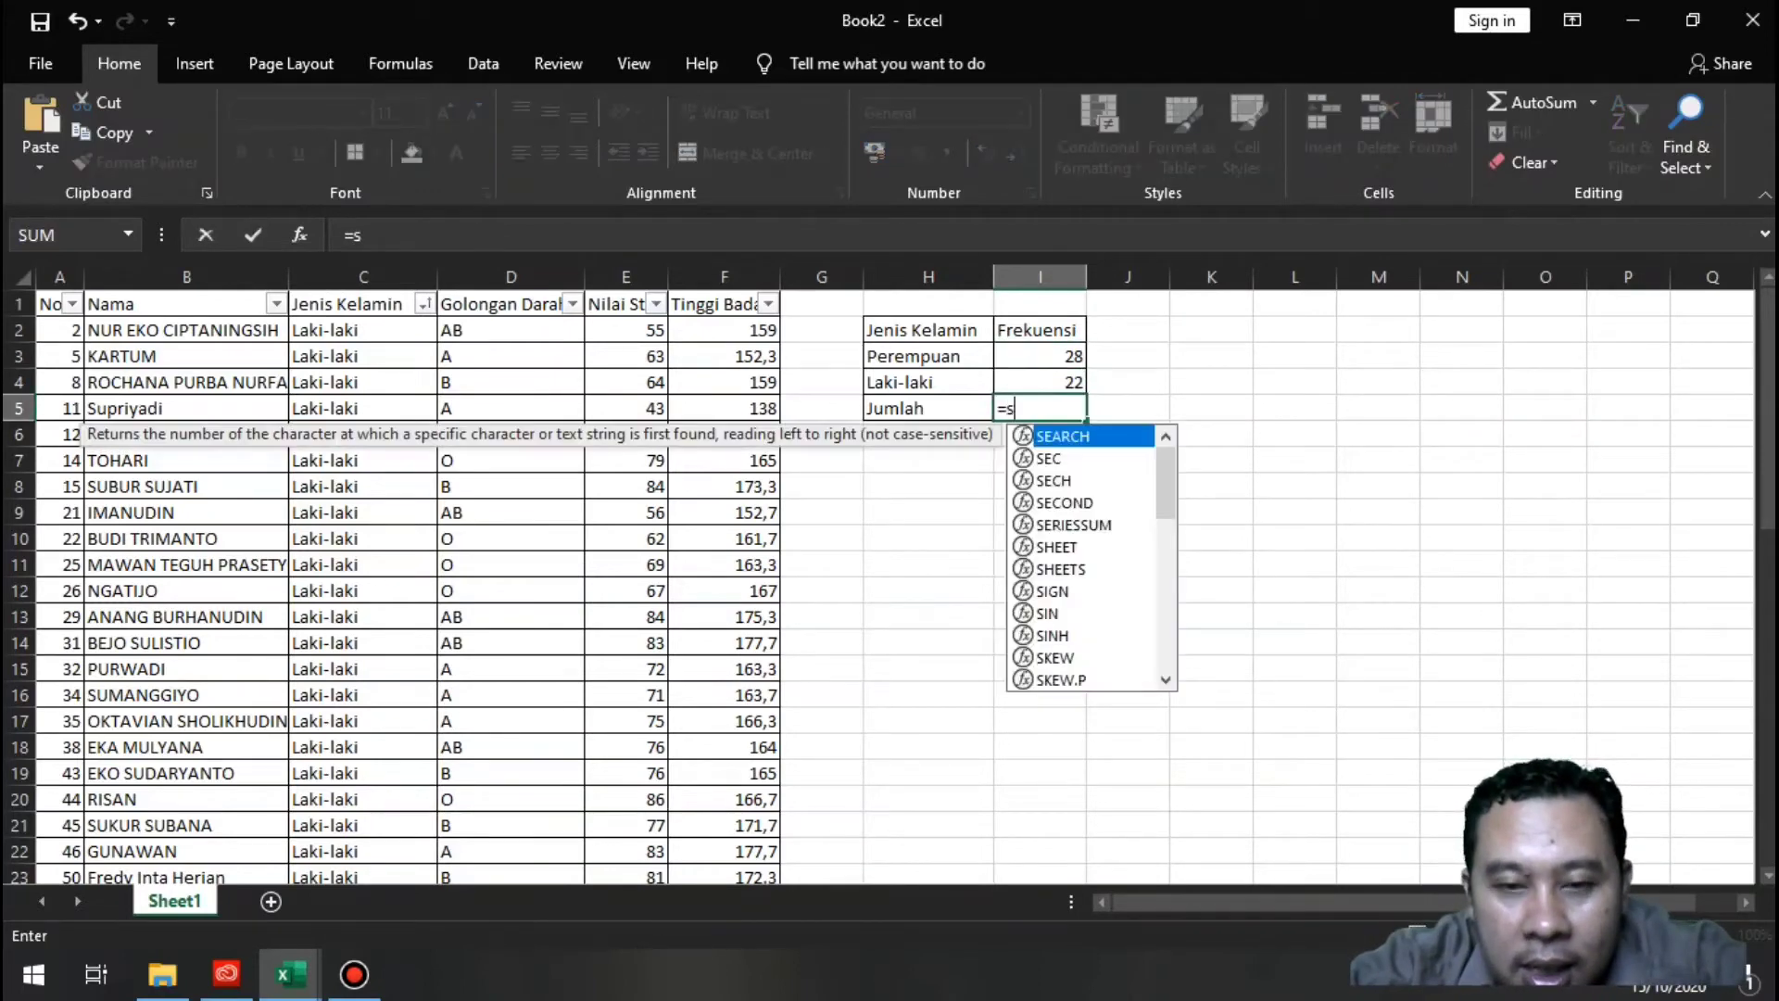
pyautogui.write('um(')
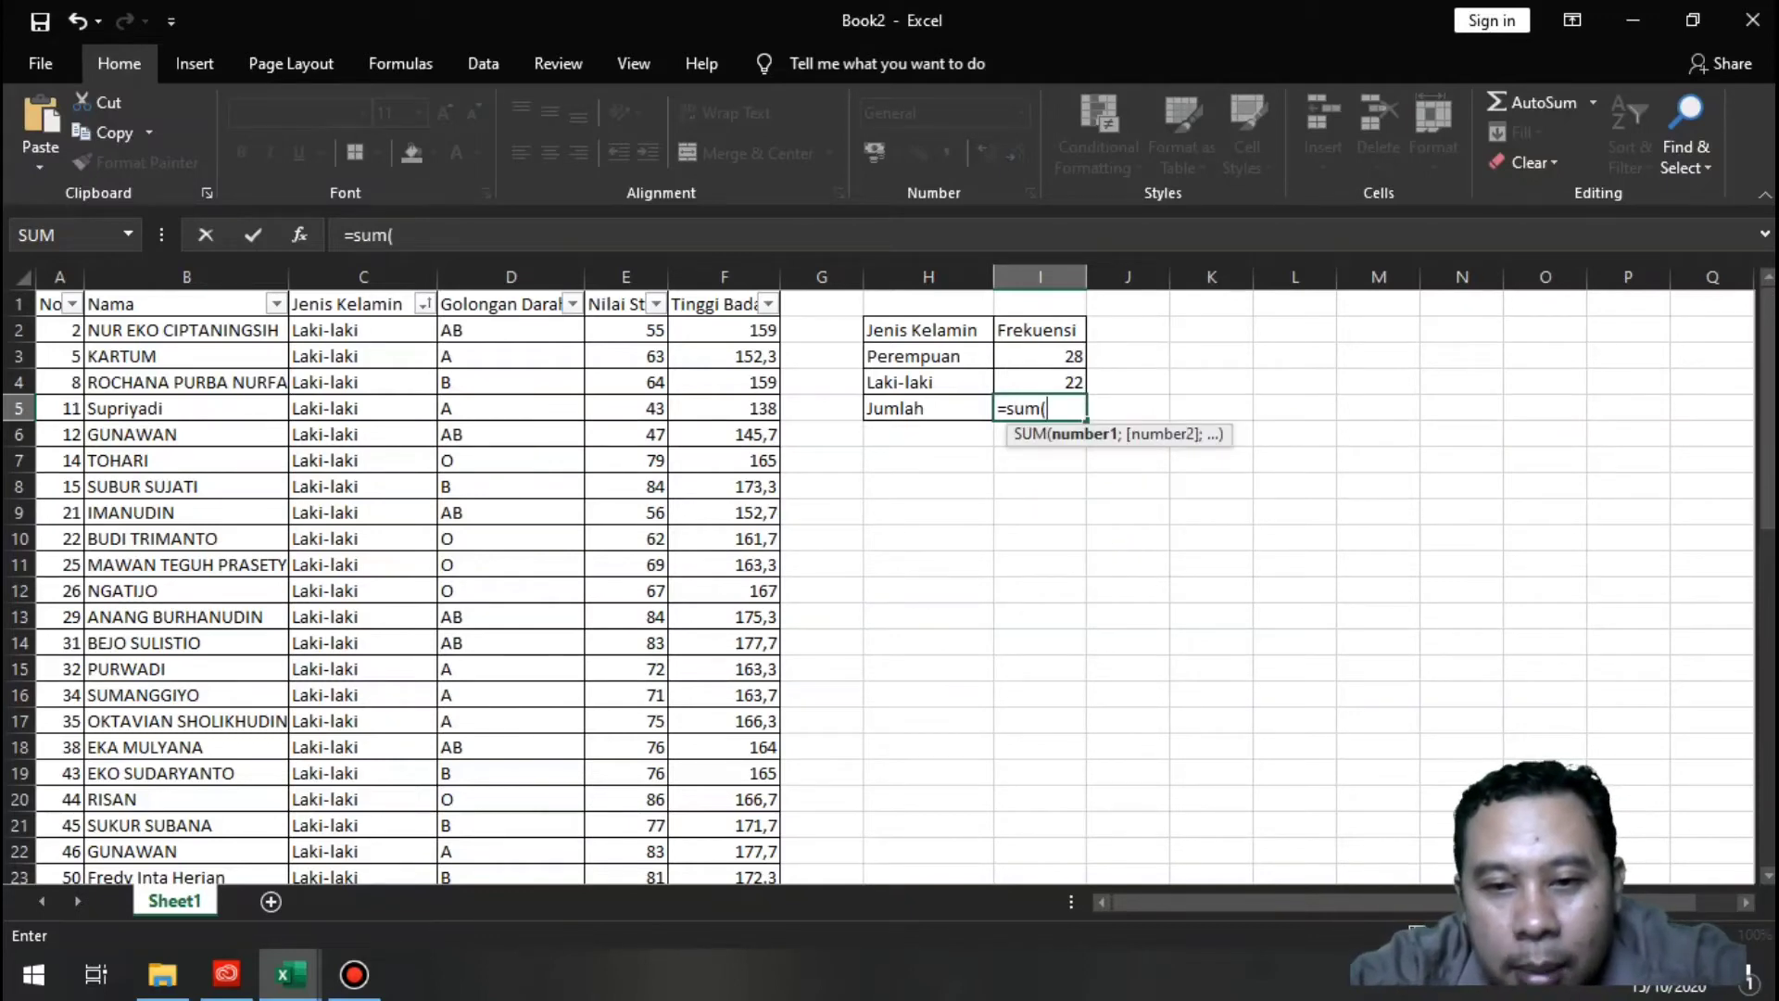
pyautogui.moveTo(1039, 356); pyautogui.dragTo(1040, 382)
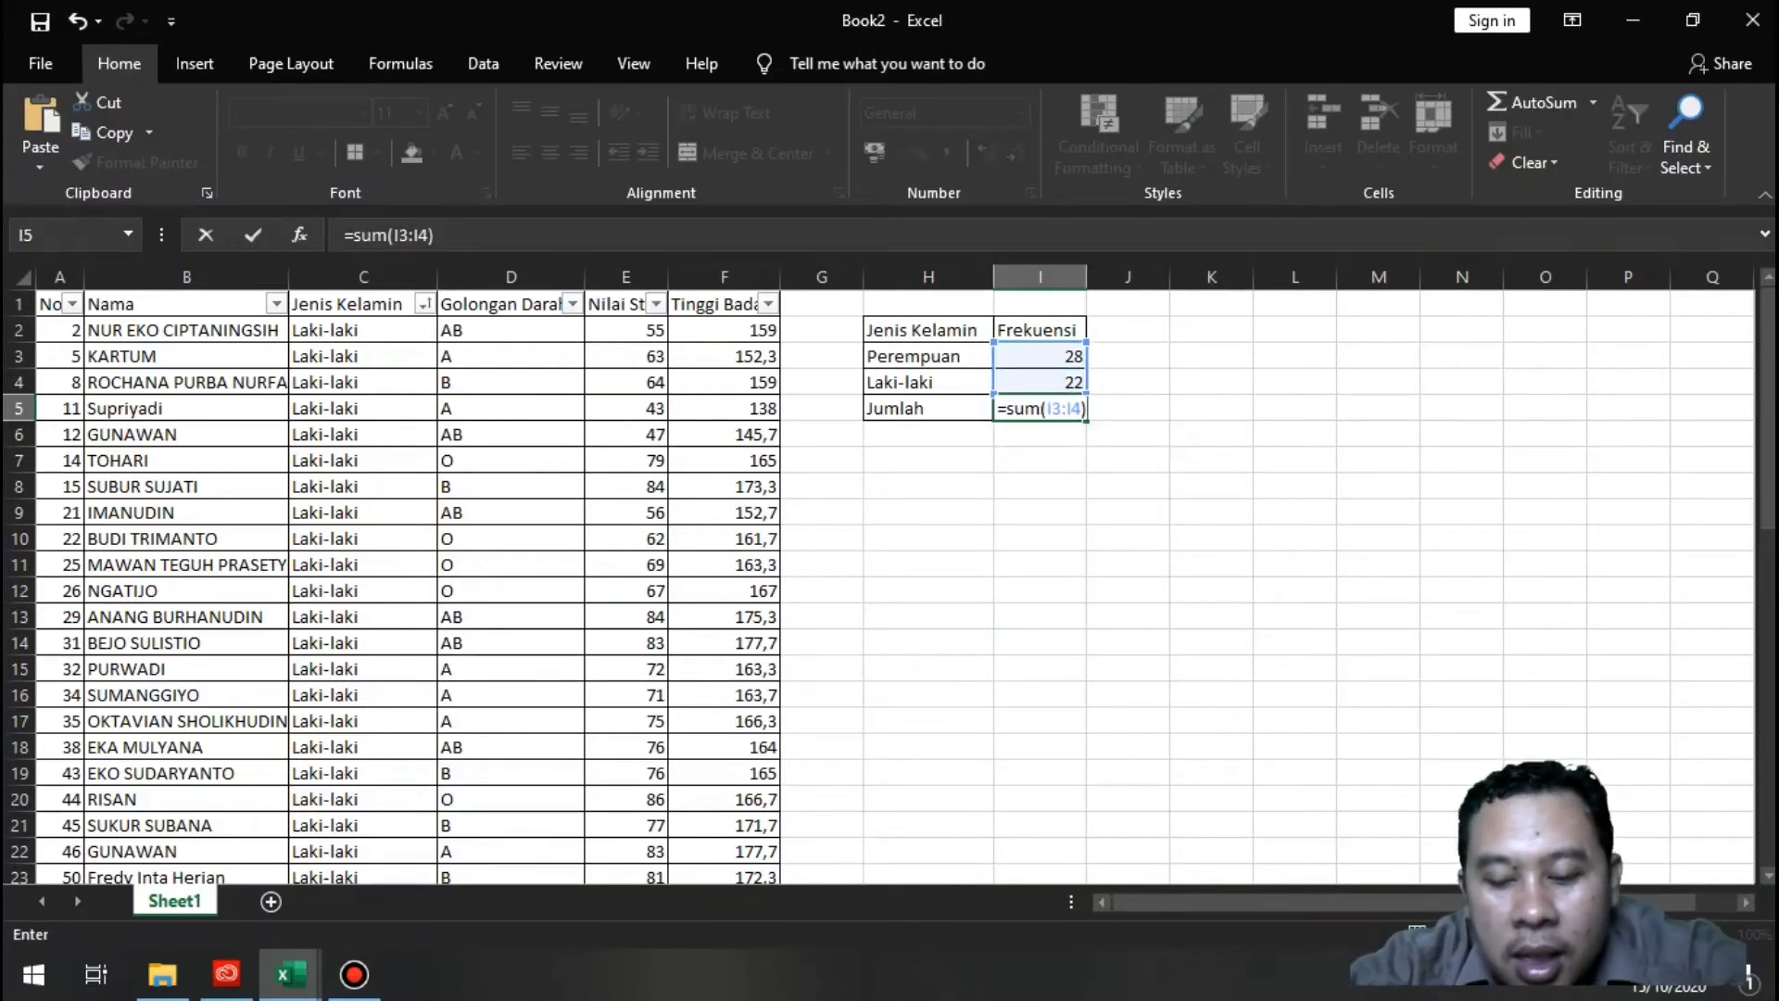
pyautogui.press('Return')
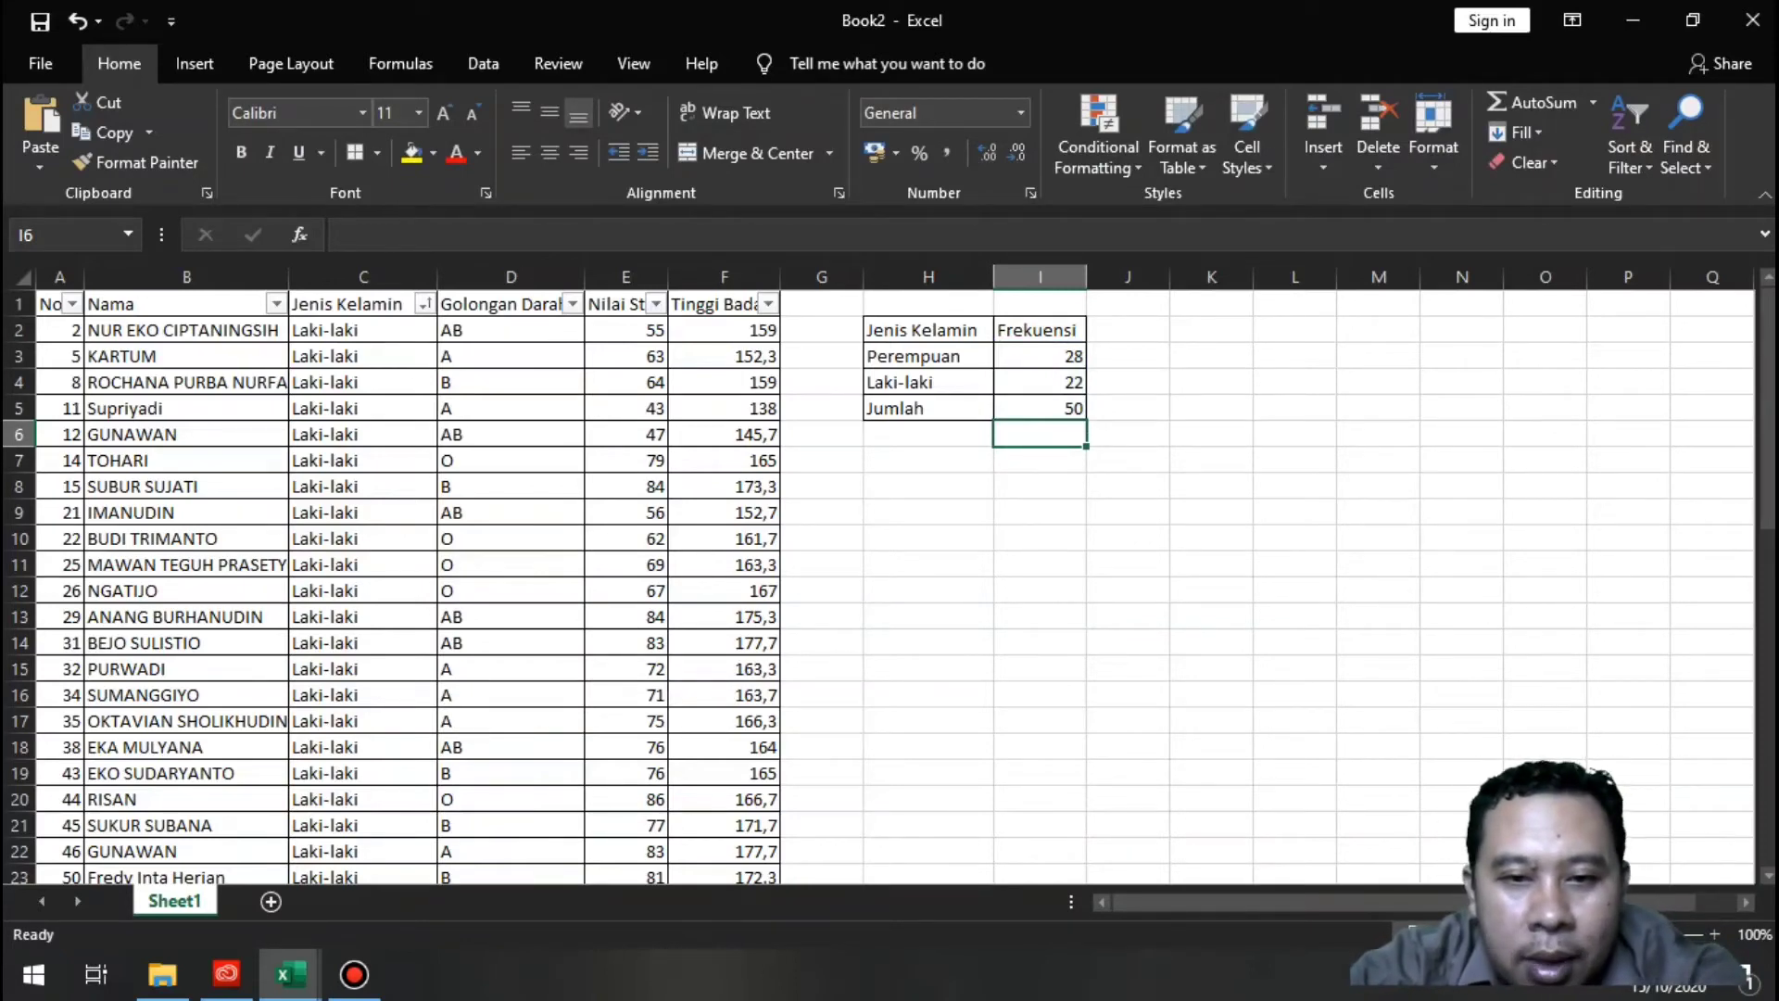
# Enter the heading "Golongan Darah" in H7 for a second frequency table
pyautogui.click(928, 460)
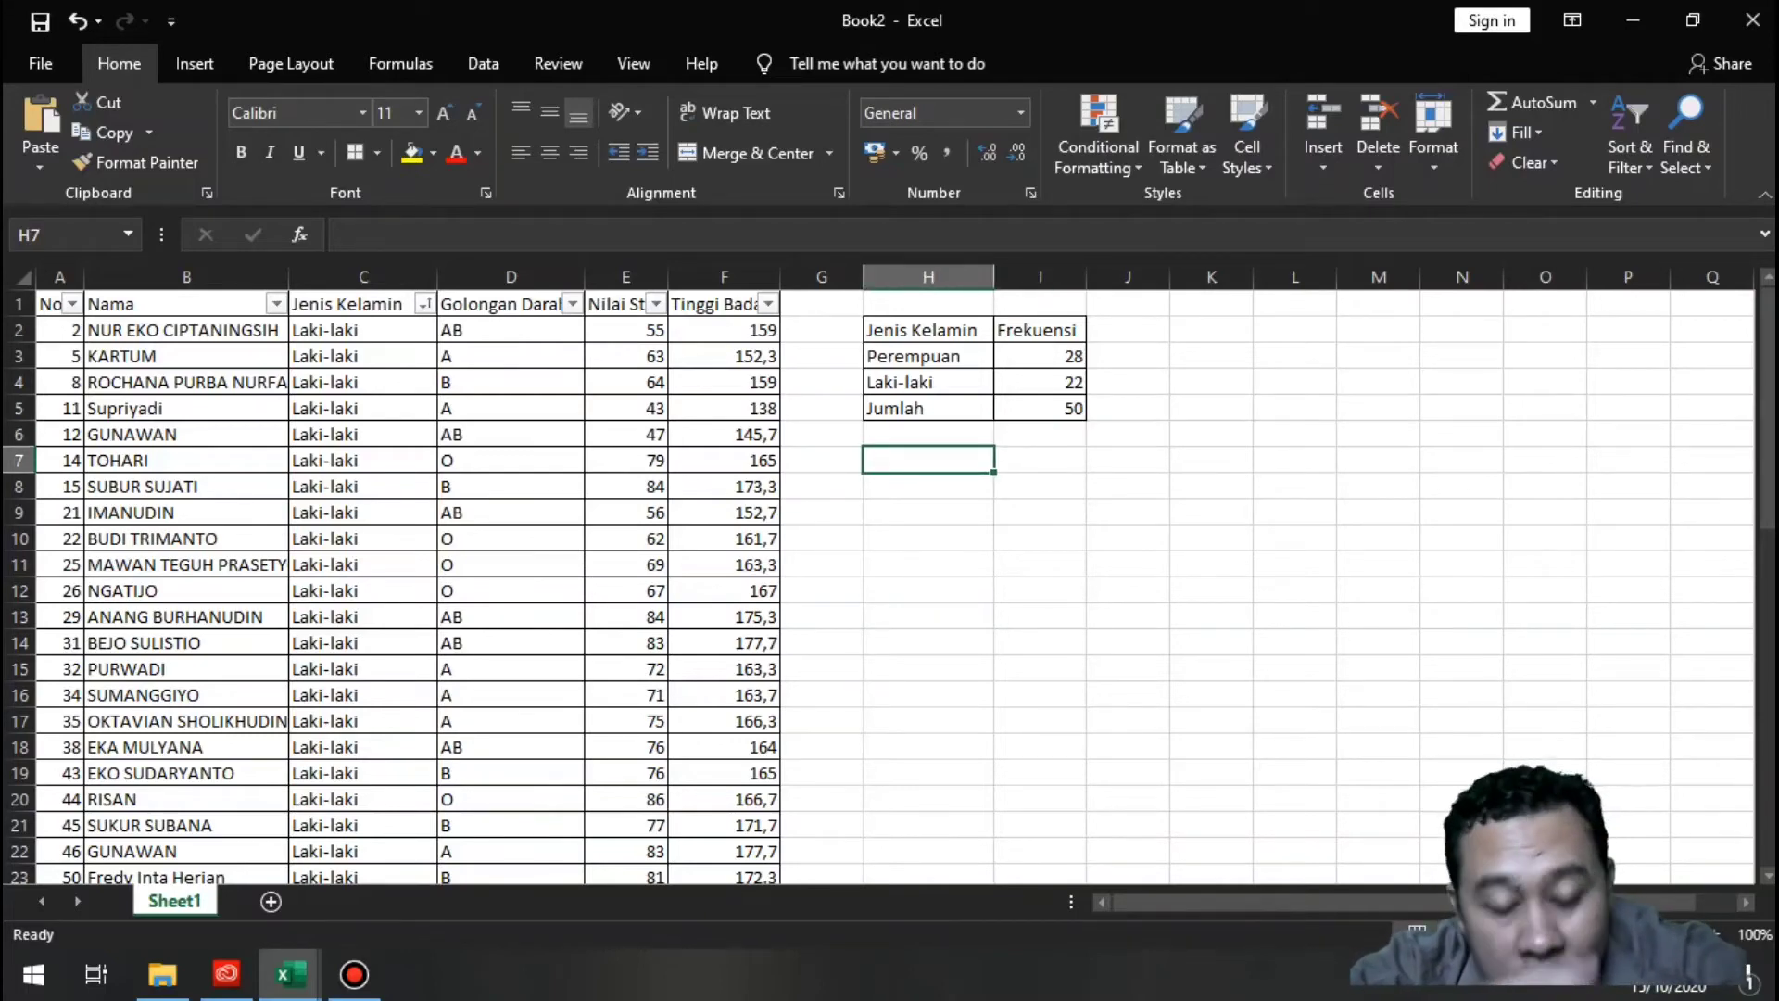
pyautogui.write('Golon')
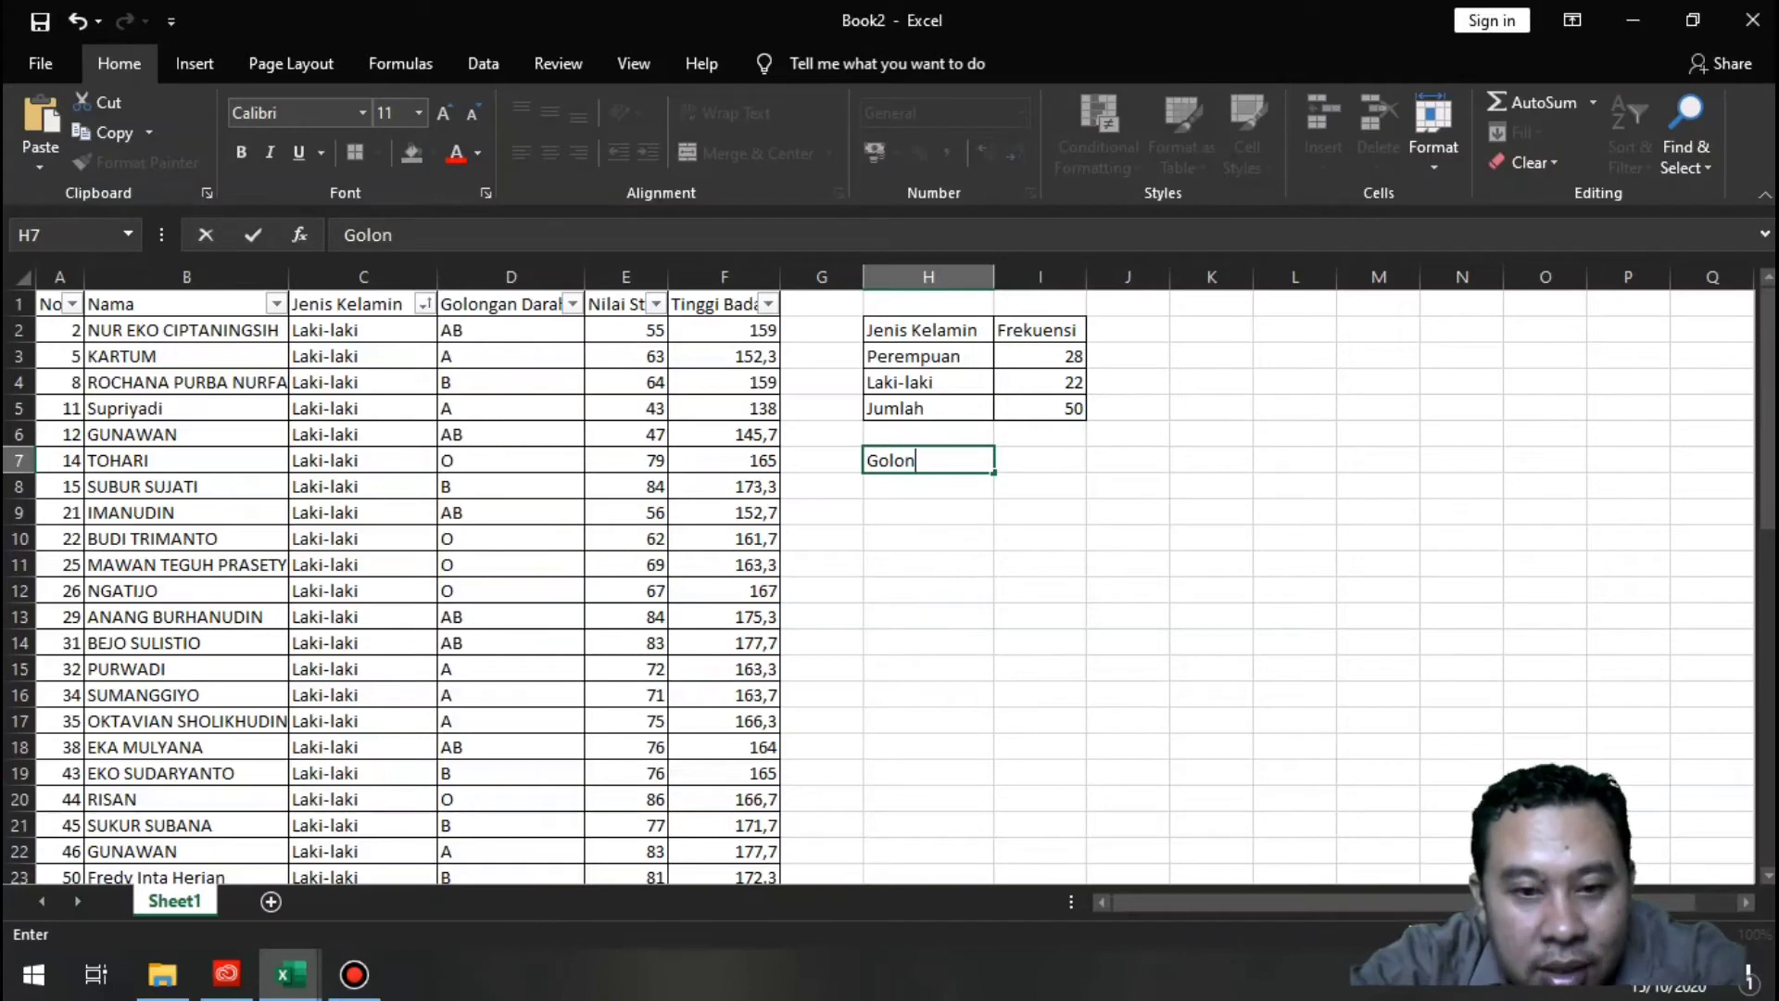
pyautogui.write('gan ')
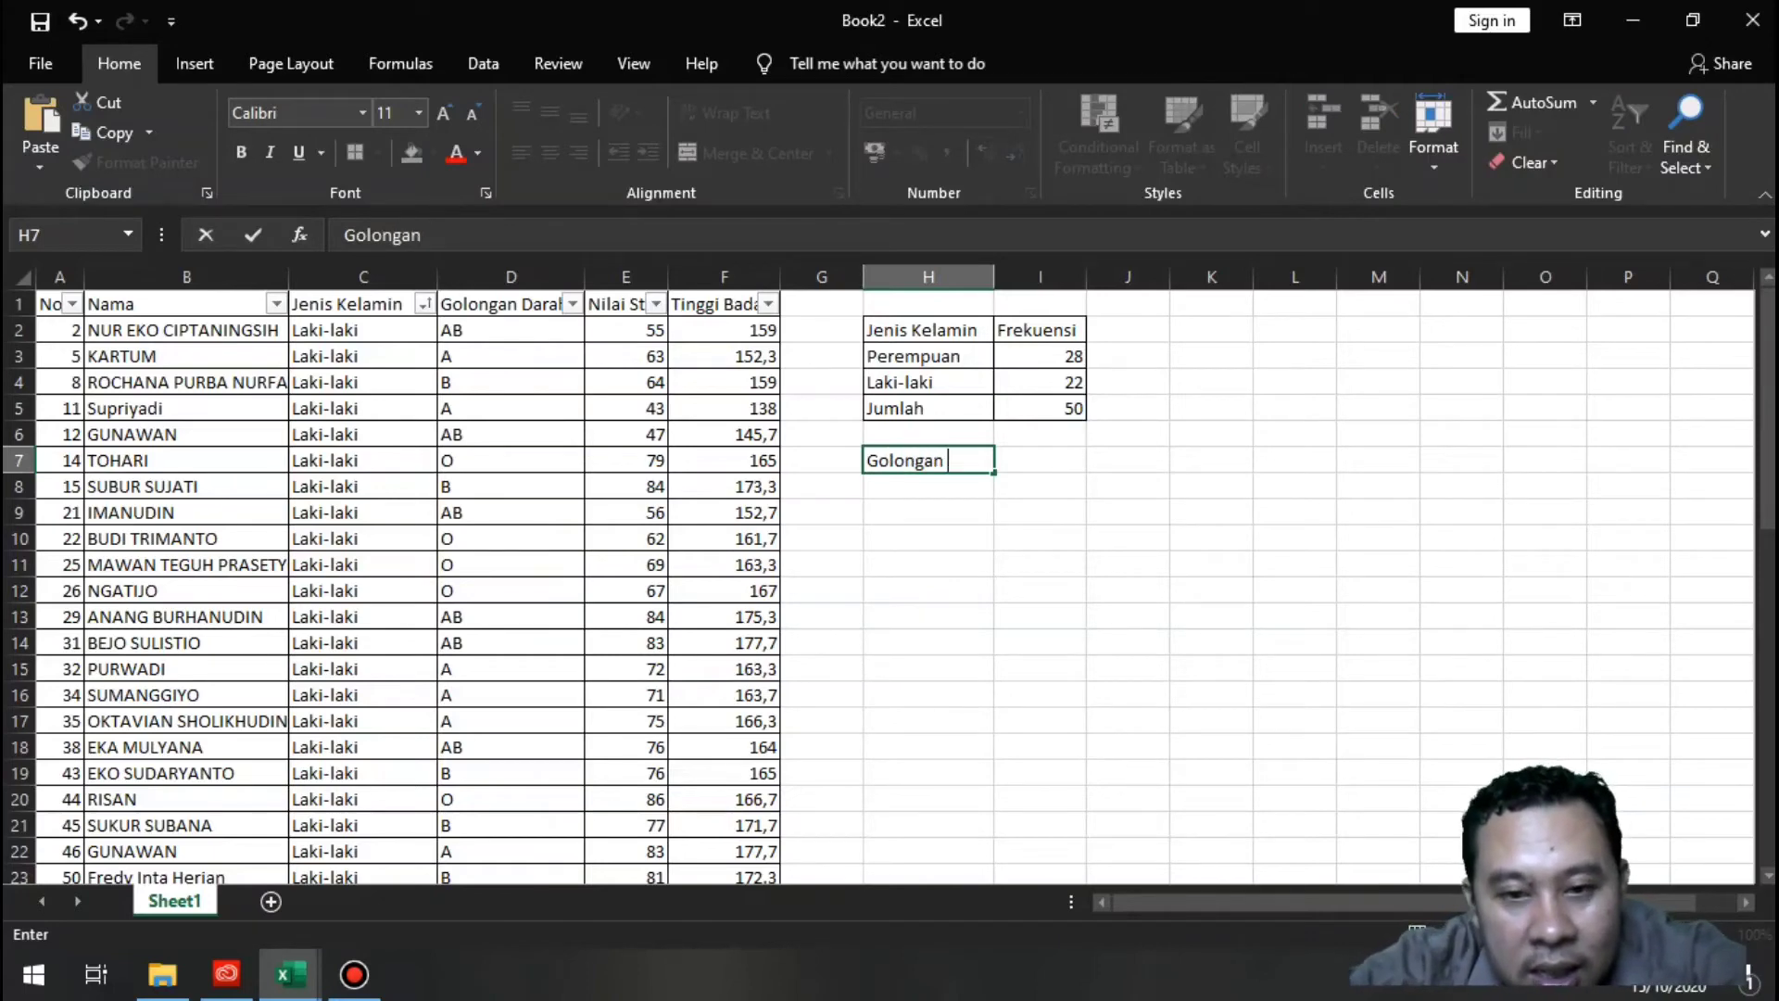
pyautogui.write('Daraha')
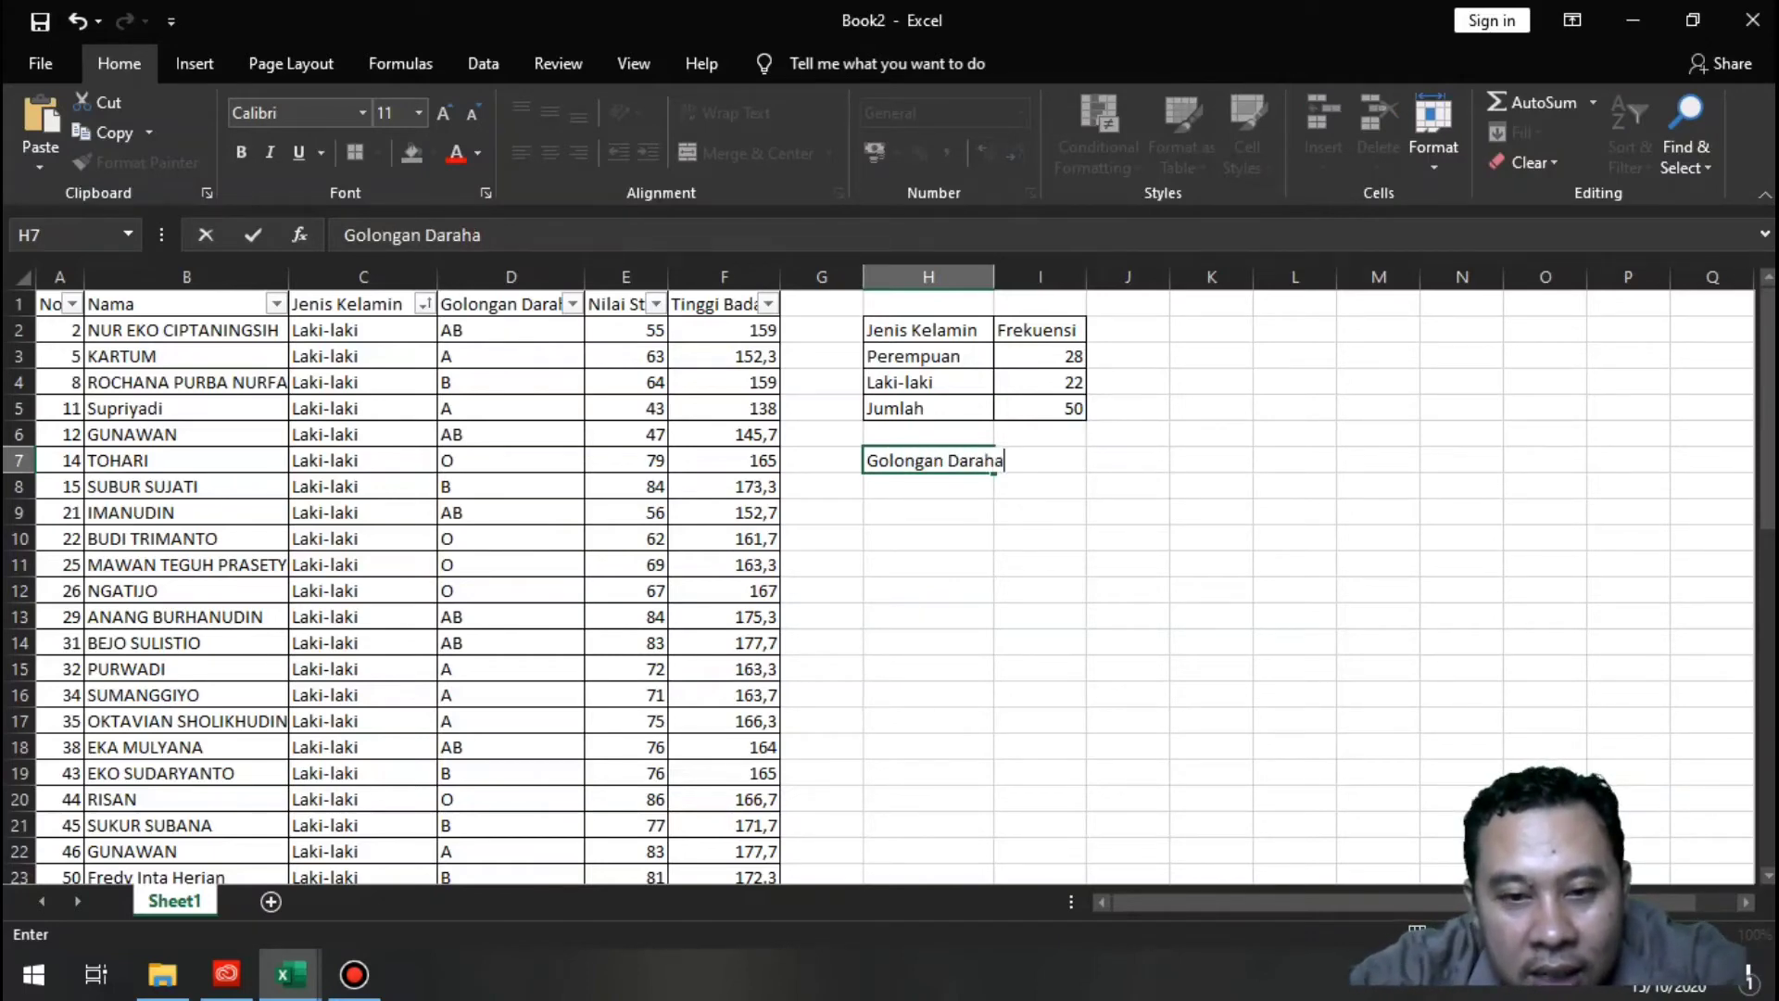
pyautogui.press('BackSpace')
pyautogui.press('Return')
# List the blood types A, B, AB and O in H8:H11 under the Golongan Darah heading
pyautogui.write('A')
pyautogui.press('Return')
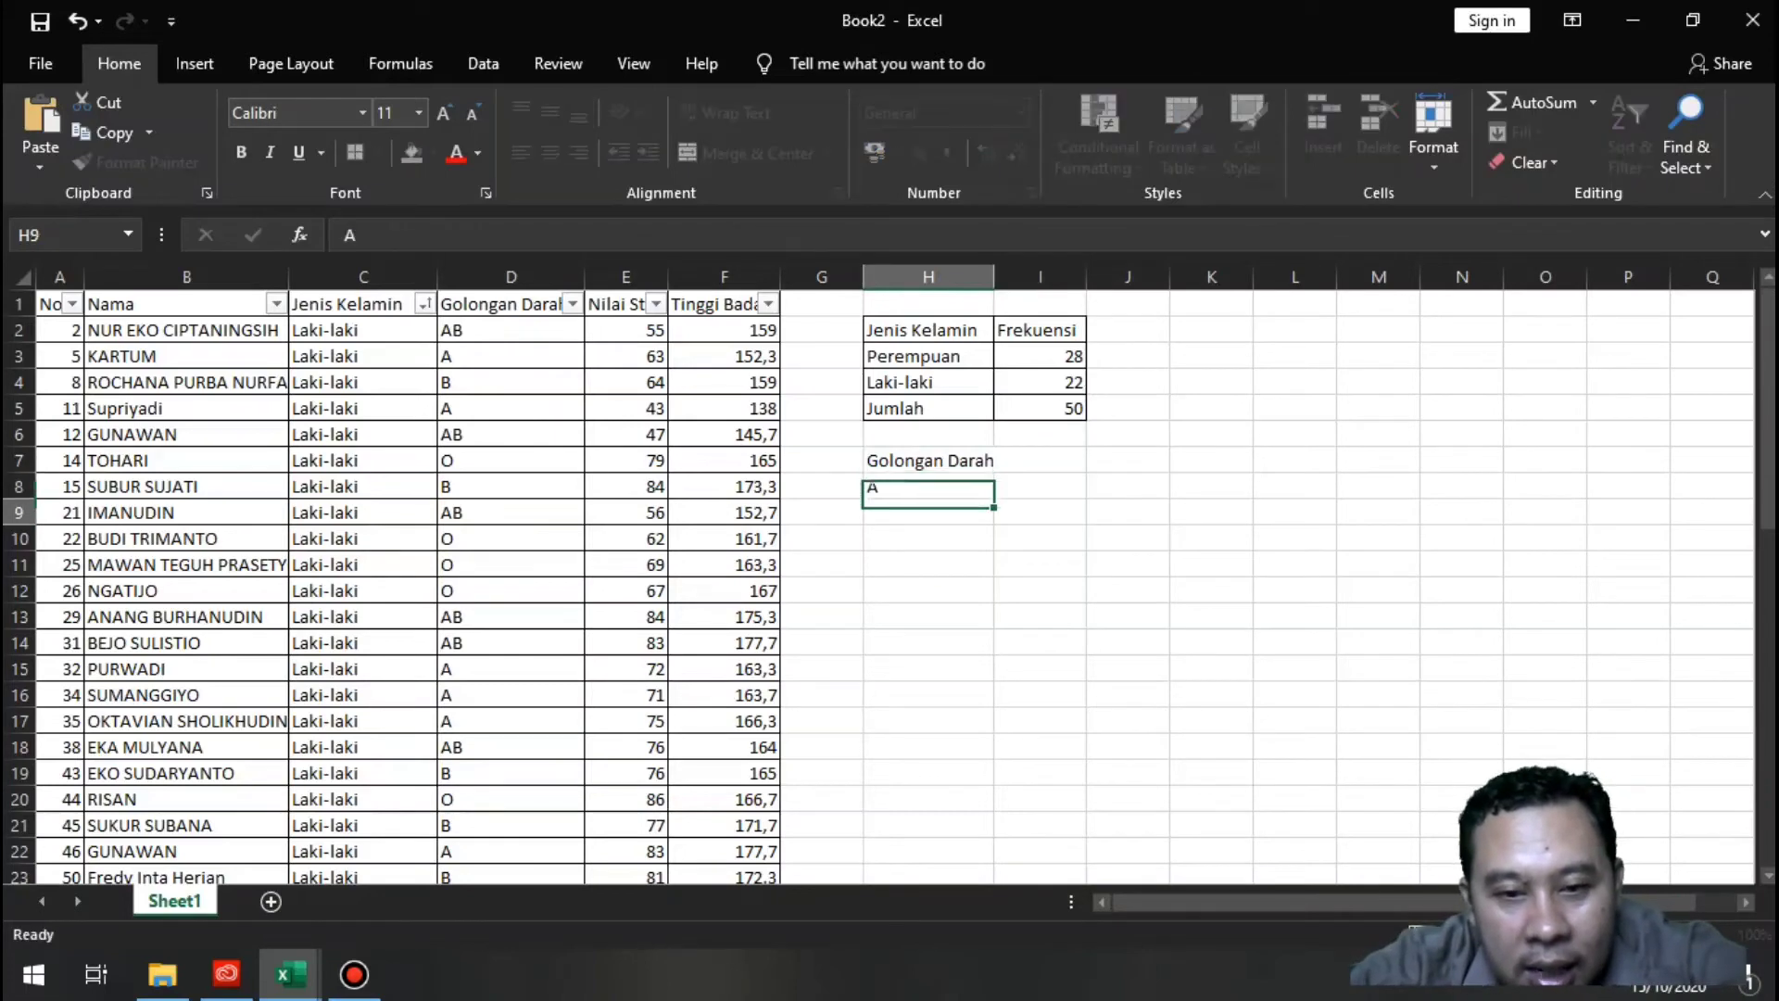
pyautogui.write('B')
pyautogui.press('Return')
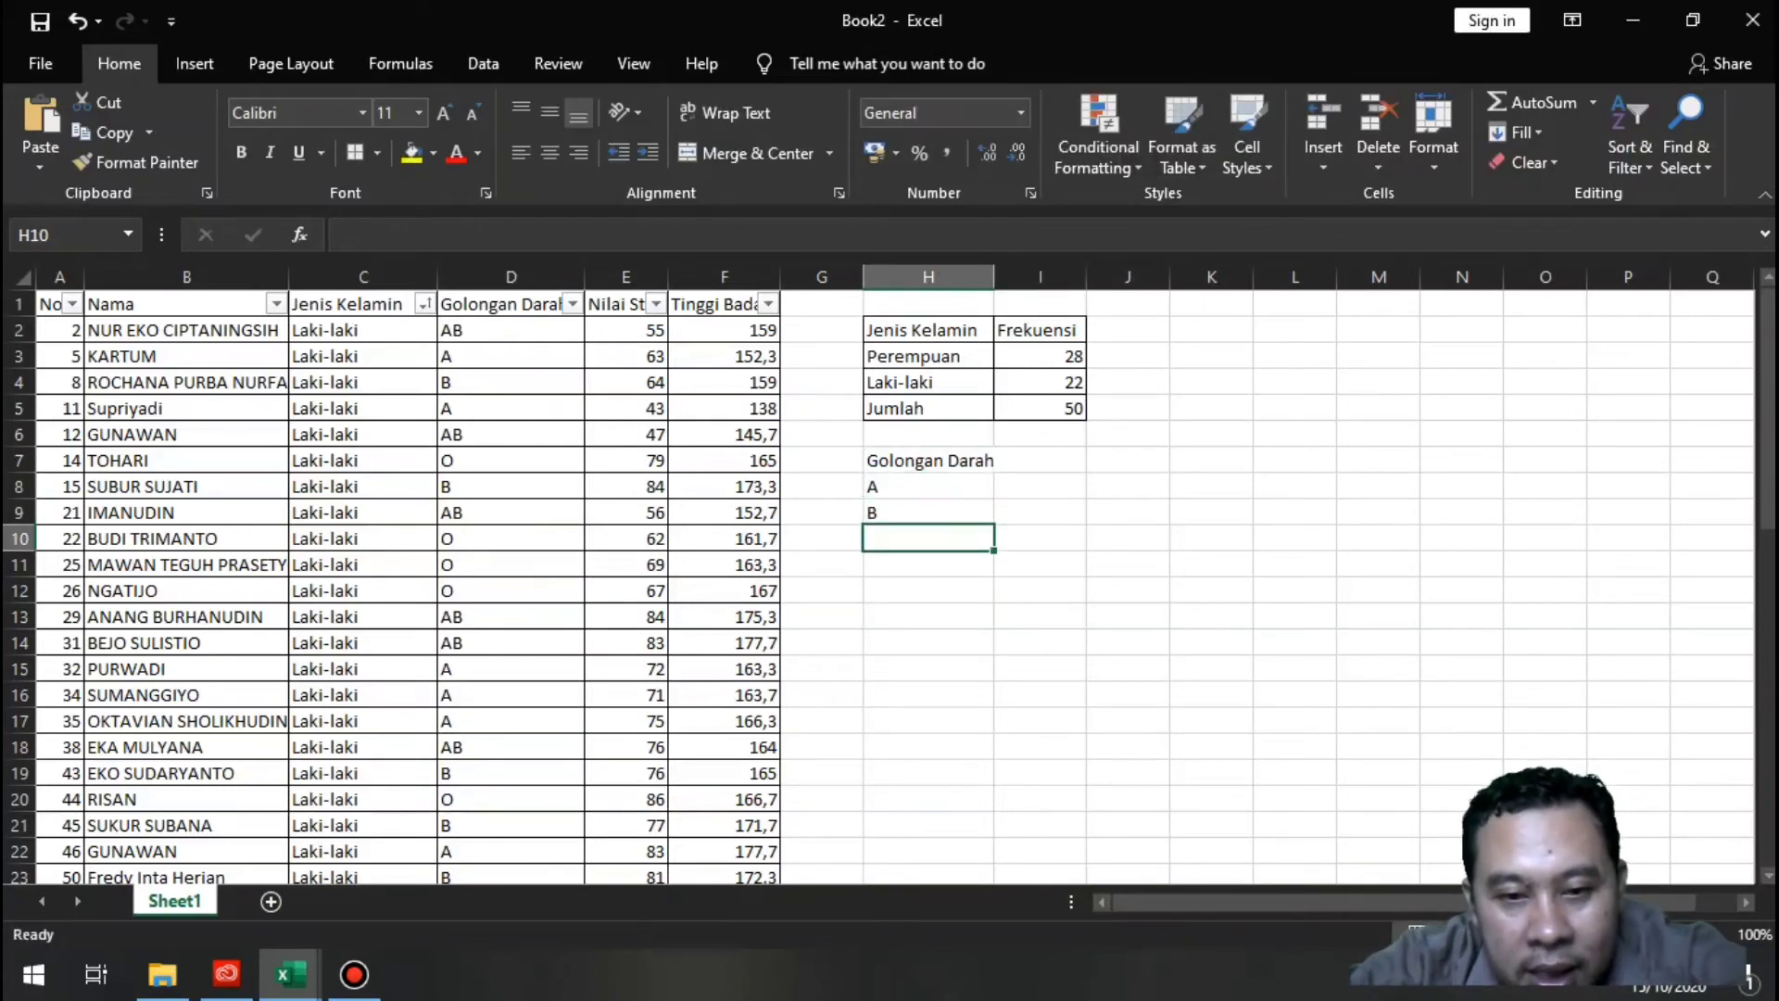
pyautogui.write('AB')
pyautogui.press('Return')
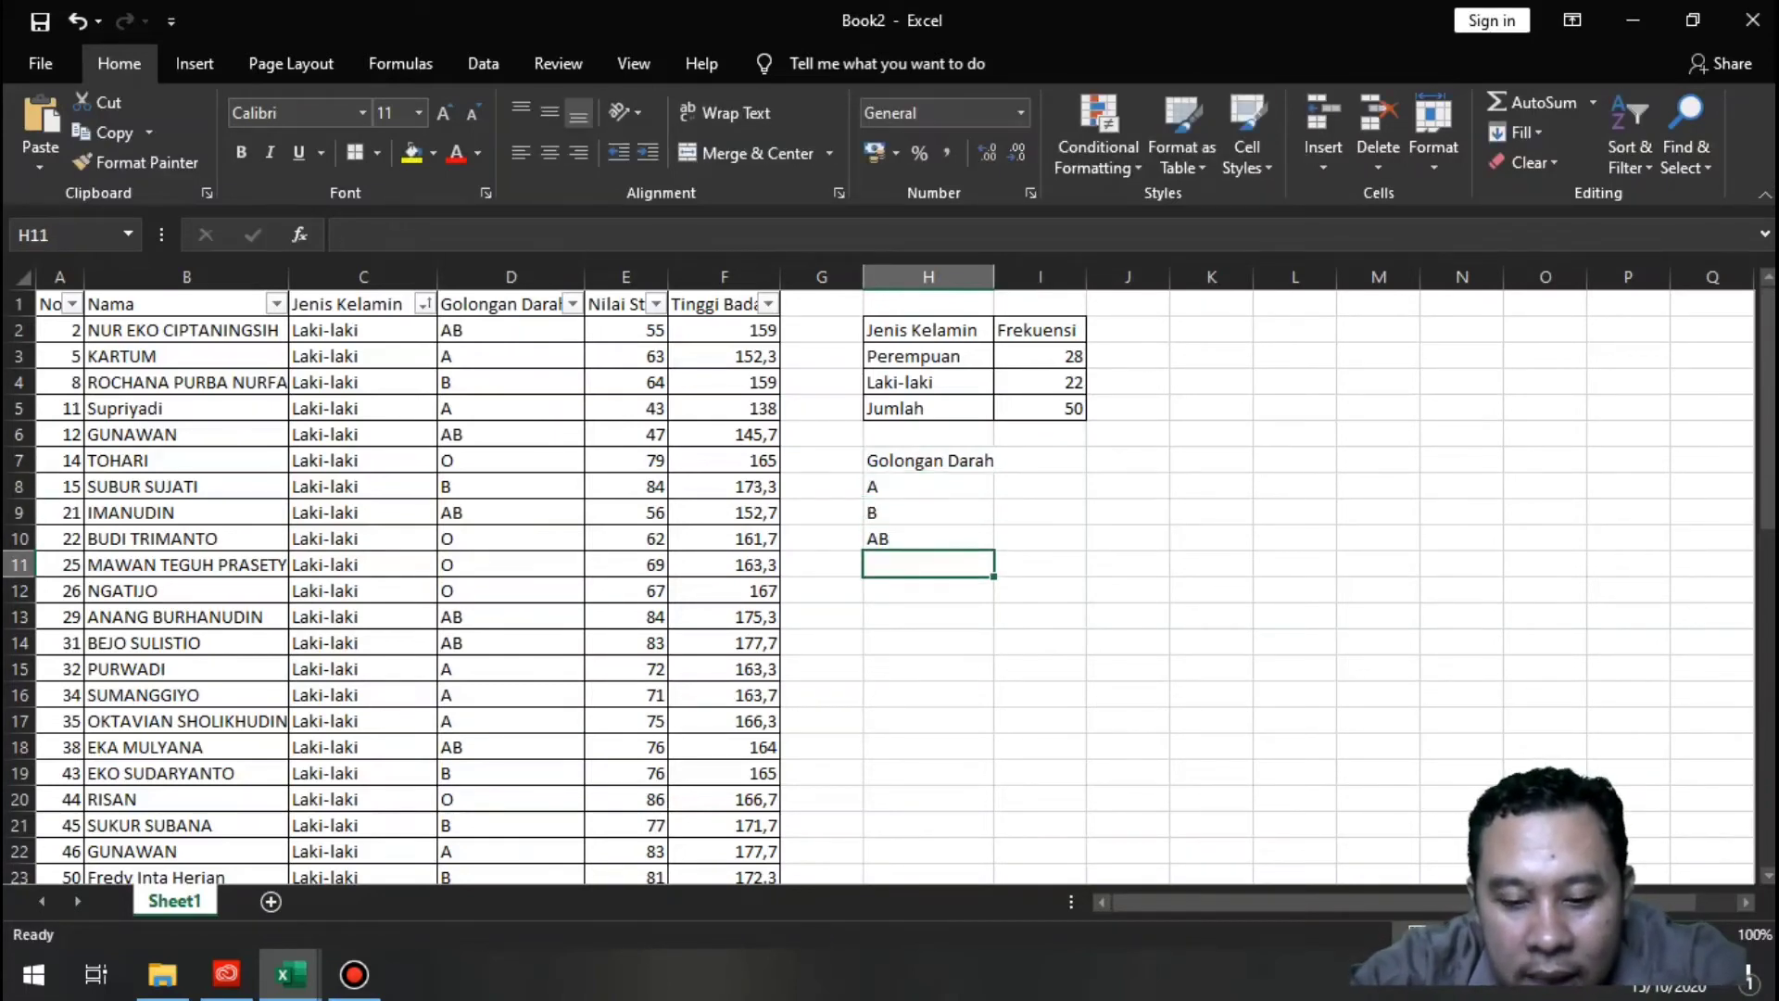
pyautogui.write('O')
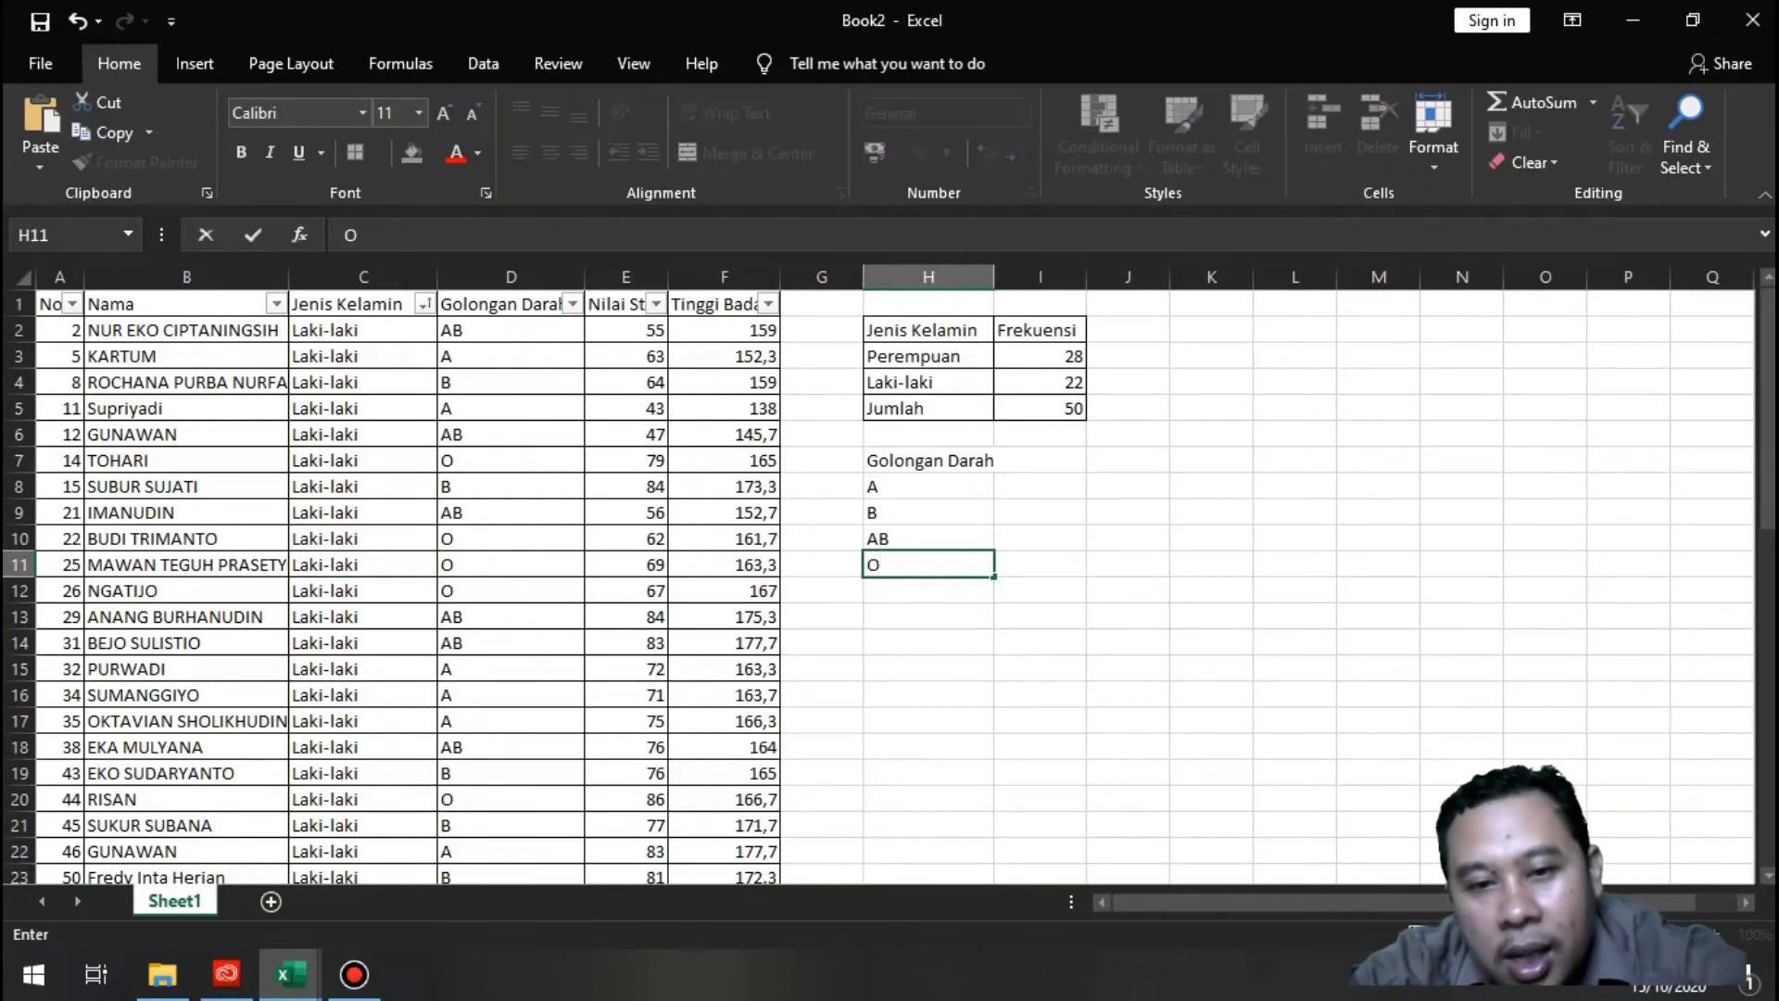
# Enter the heading "Frekuensi" in I7 beside the Golongan Darah heading
pyautogui.press('Up')
pyautogui.press('Up')
pyautogui.press('Up')
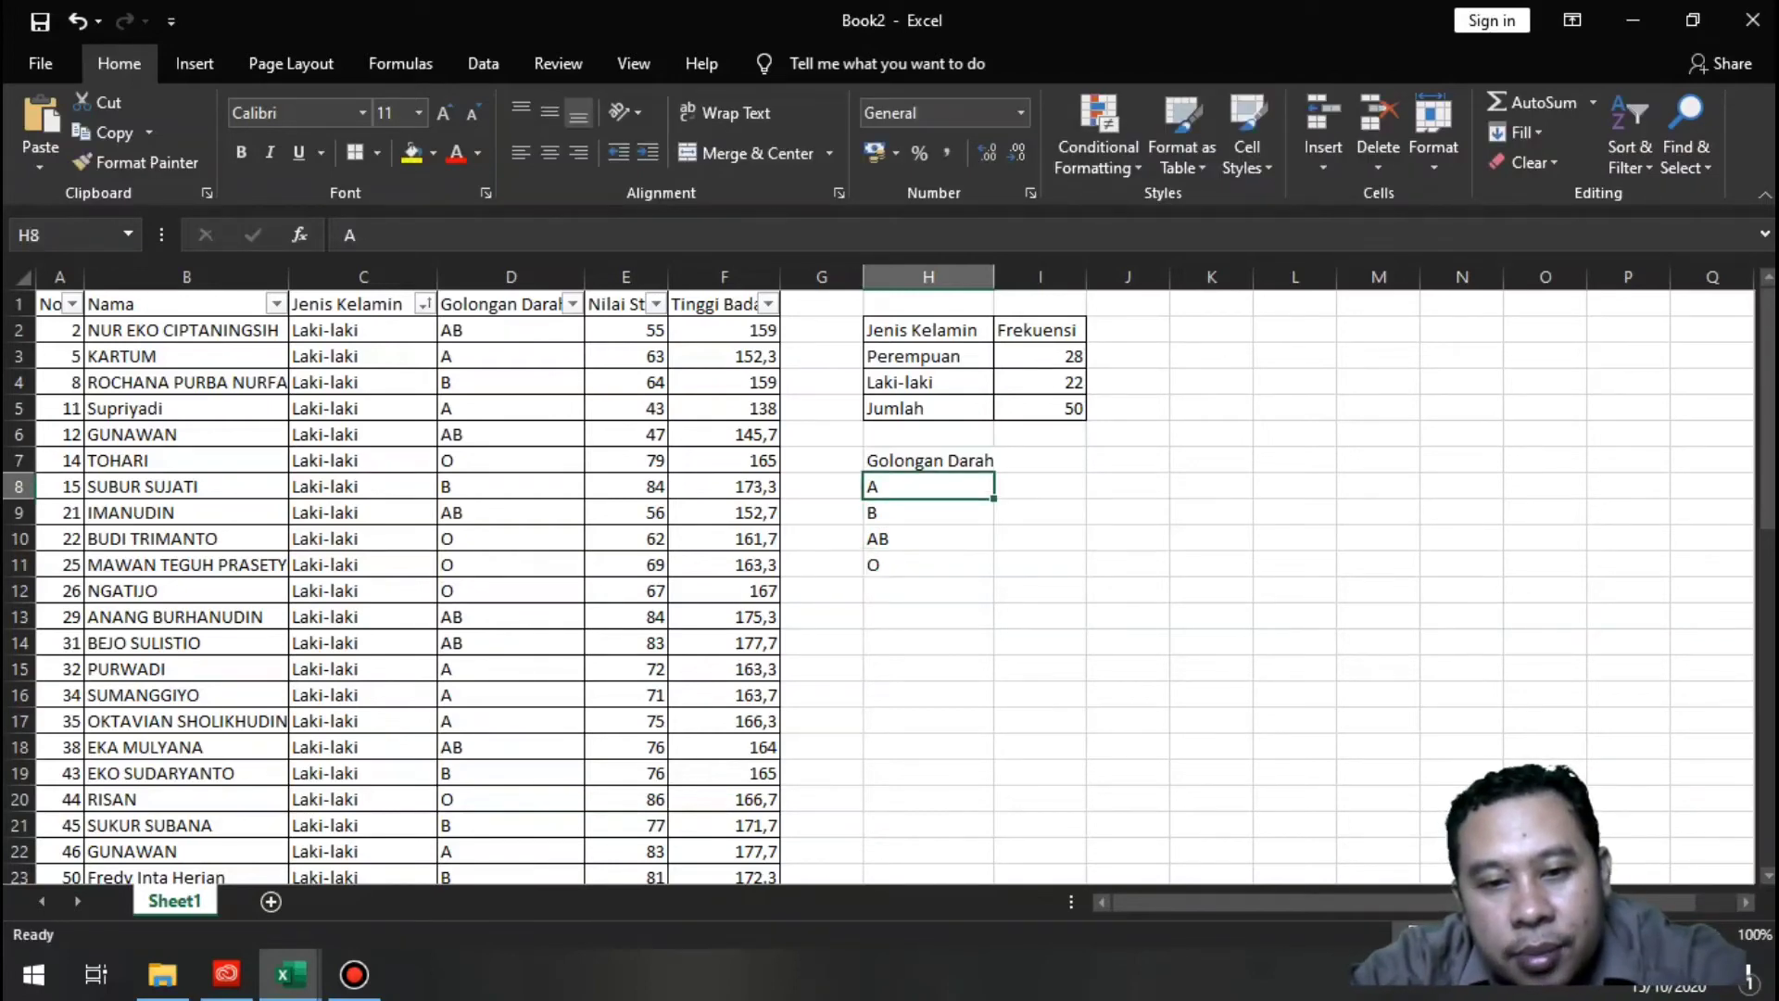
pyautogui.press('Up')
pyautogui.press('Right')
pyautogui.write('Fre')
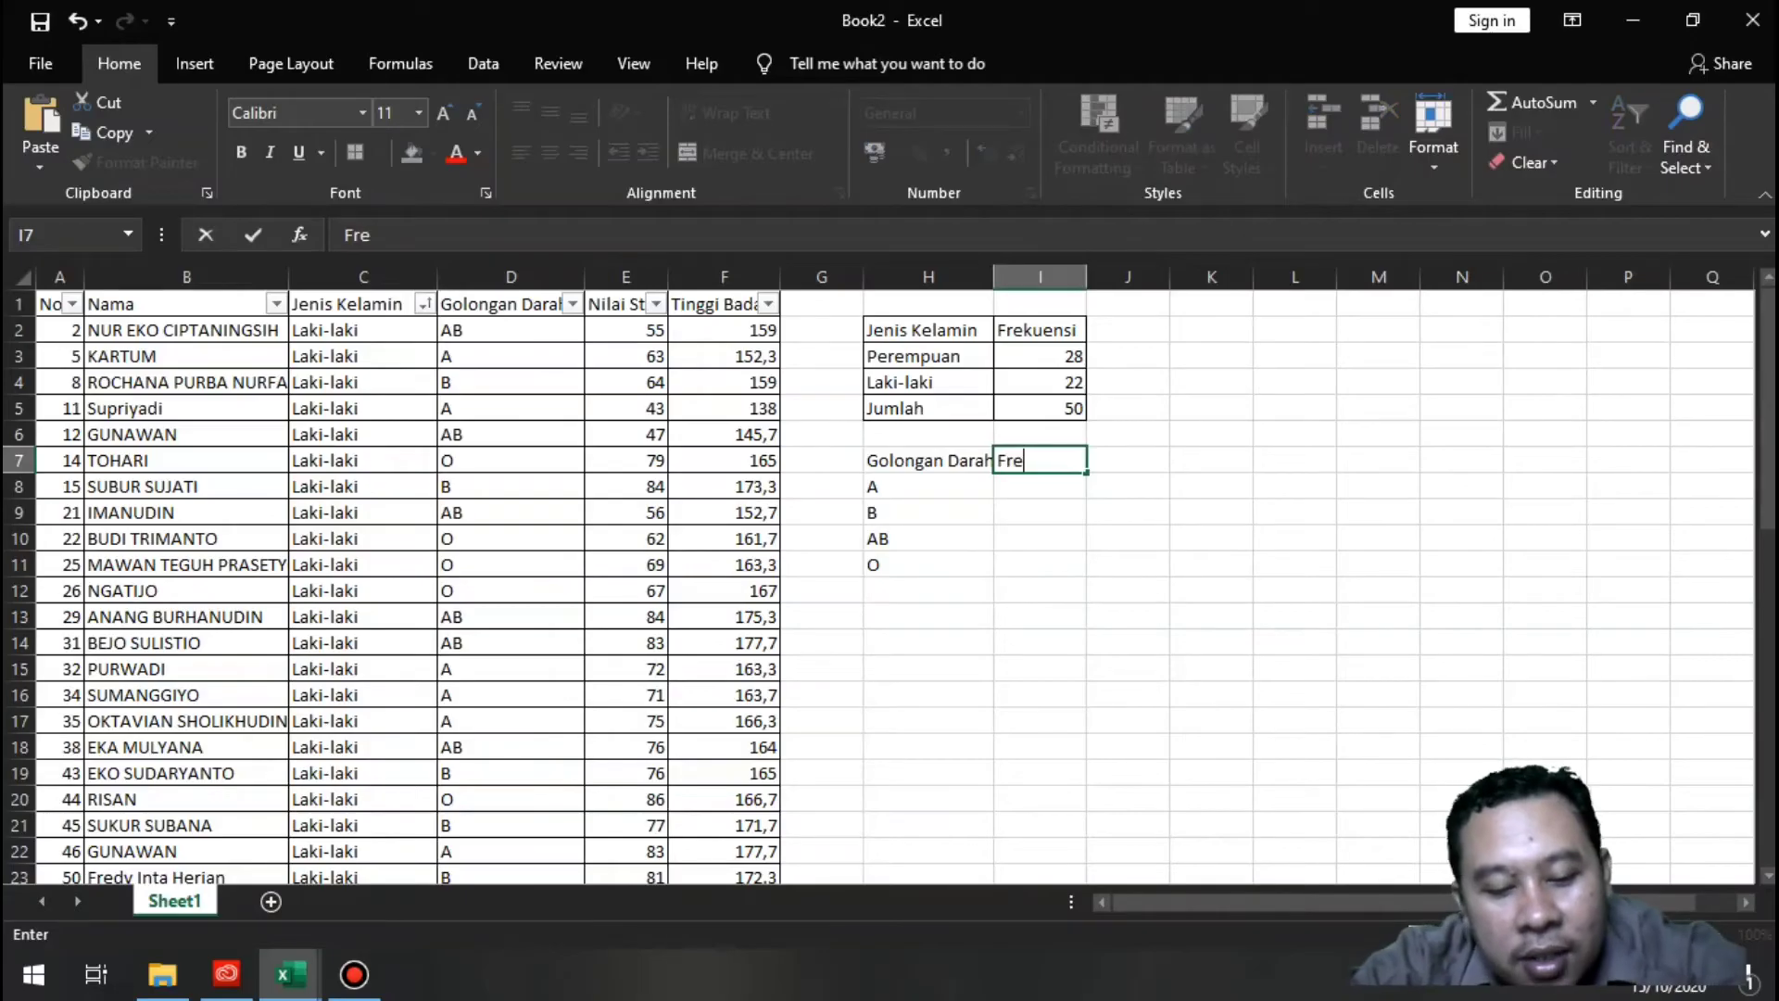
pyautogui.write('kuensi')
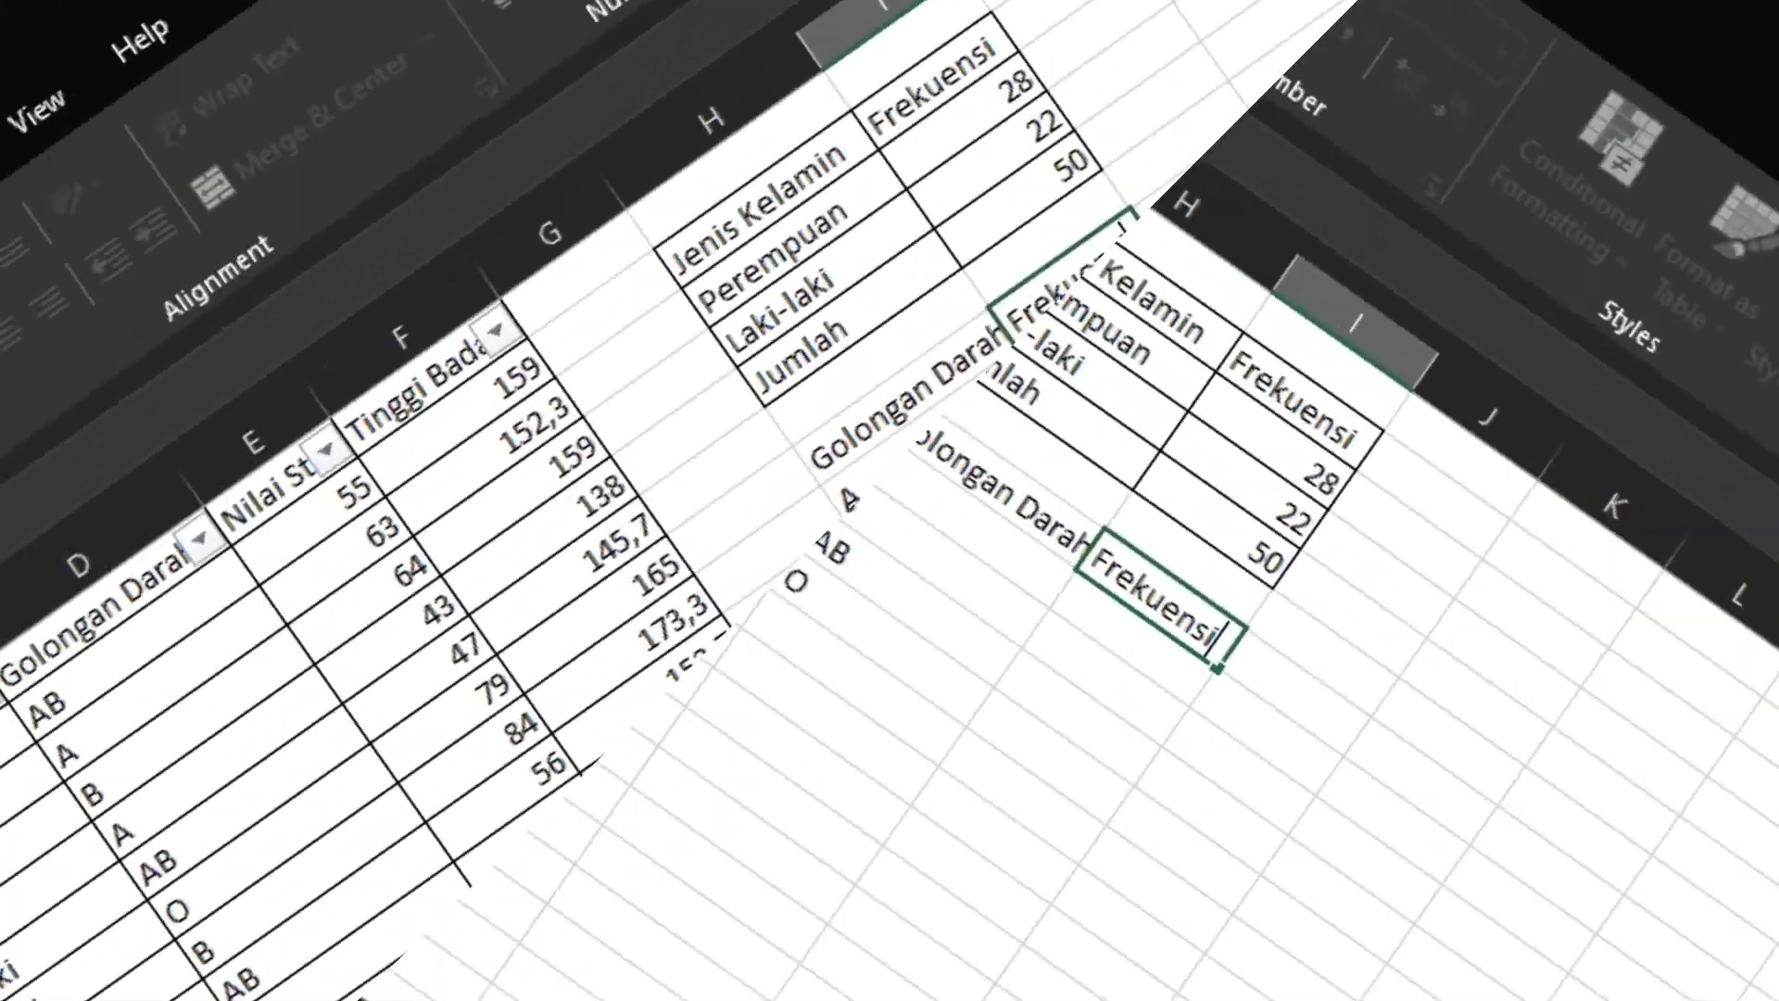
pyautogui.press('Return')
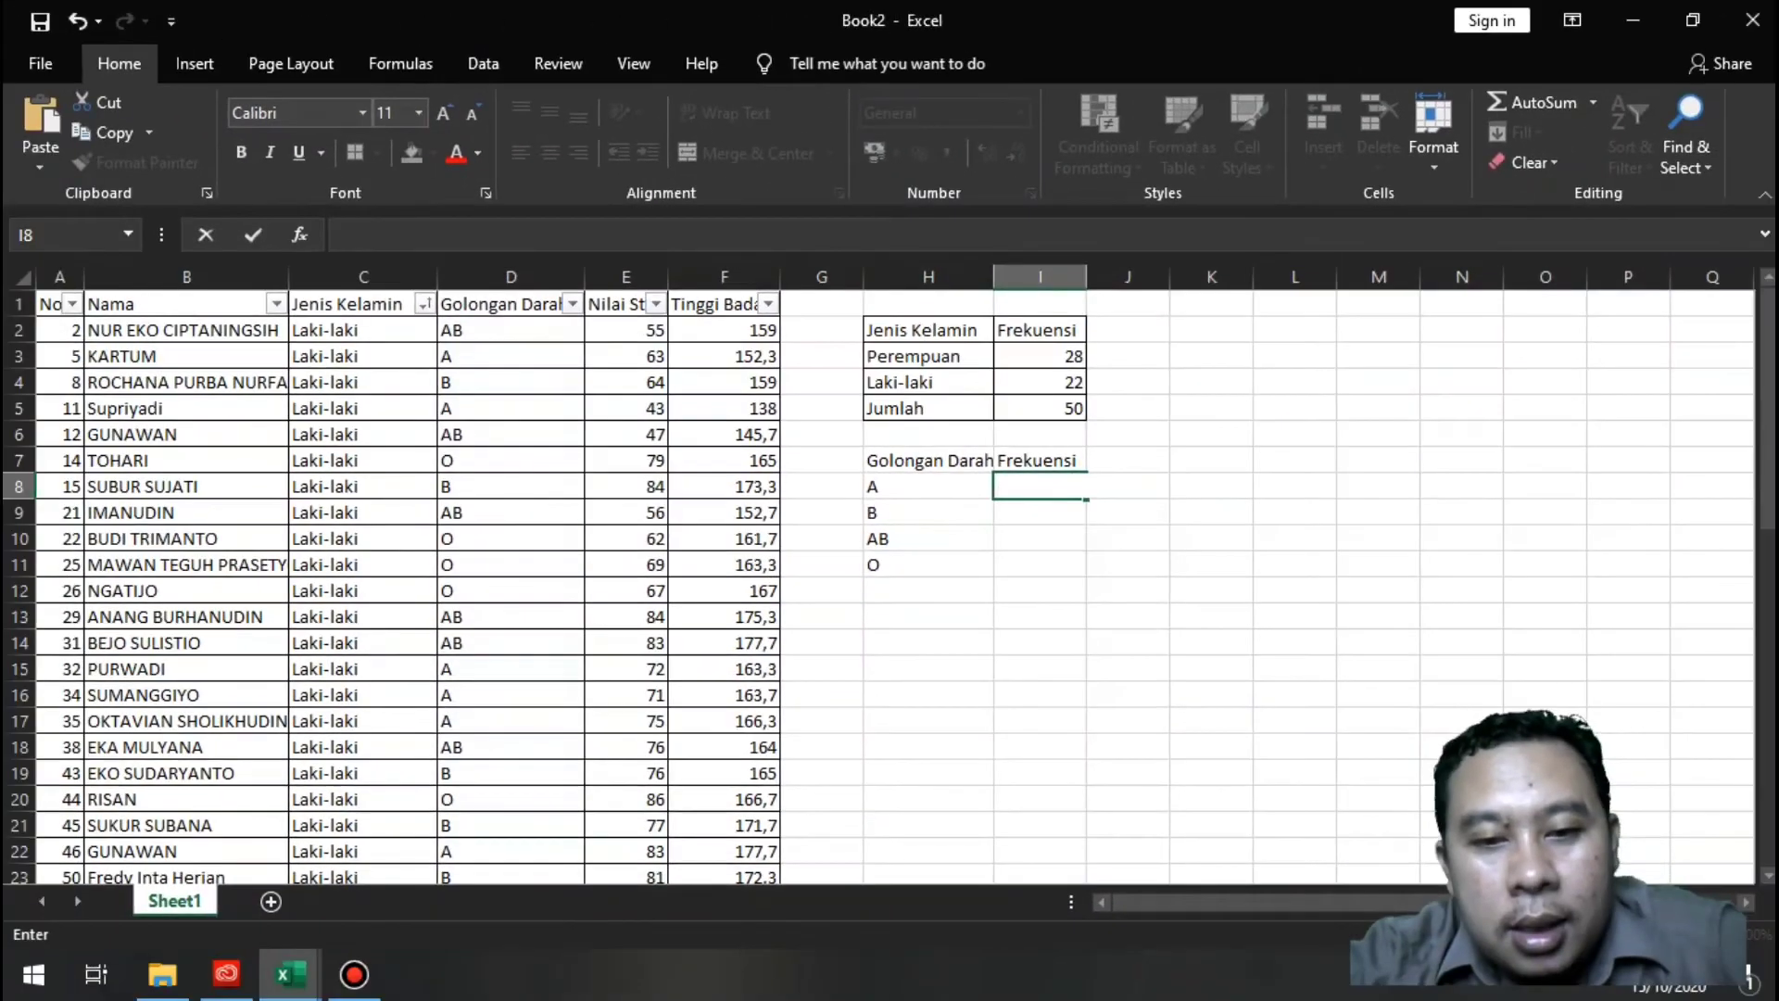
pyautogui.press('Left')
pyautogui.press('Down')
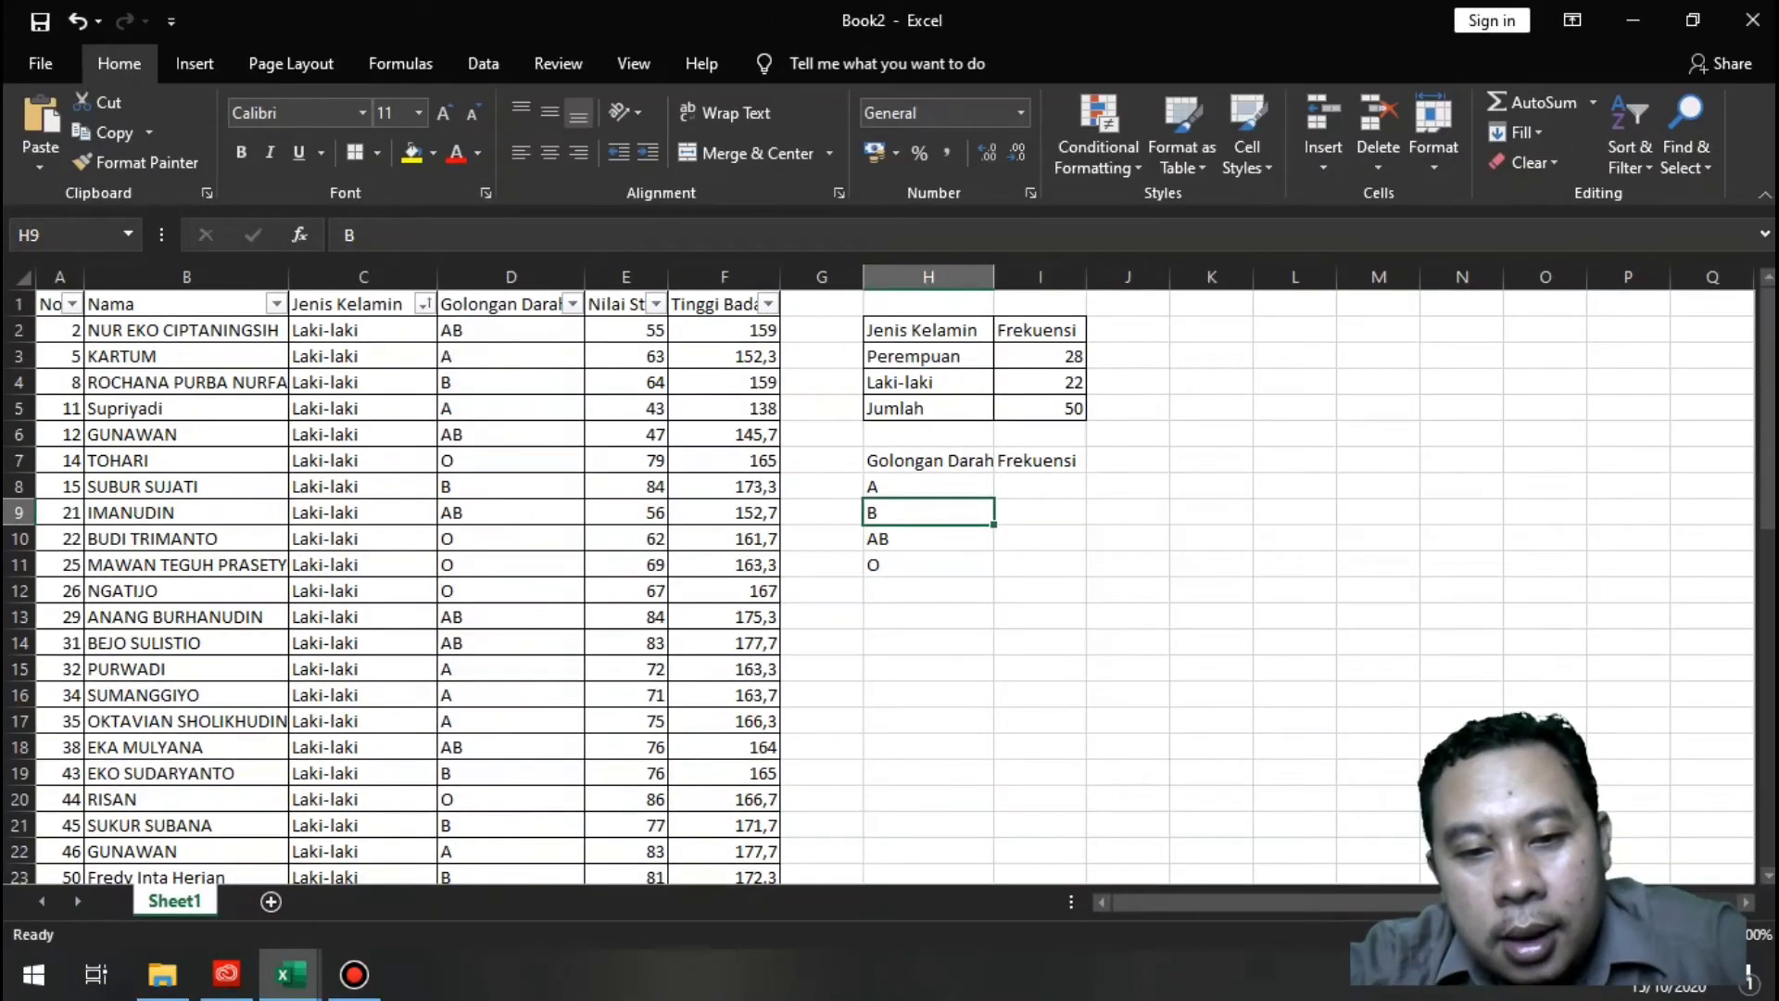
pyautogui.press('Up')
pyautogui.press('Up')
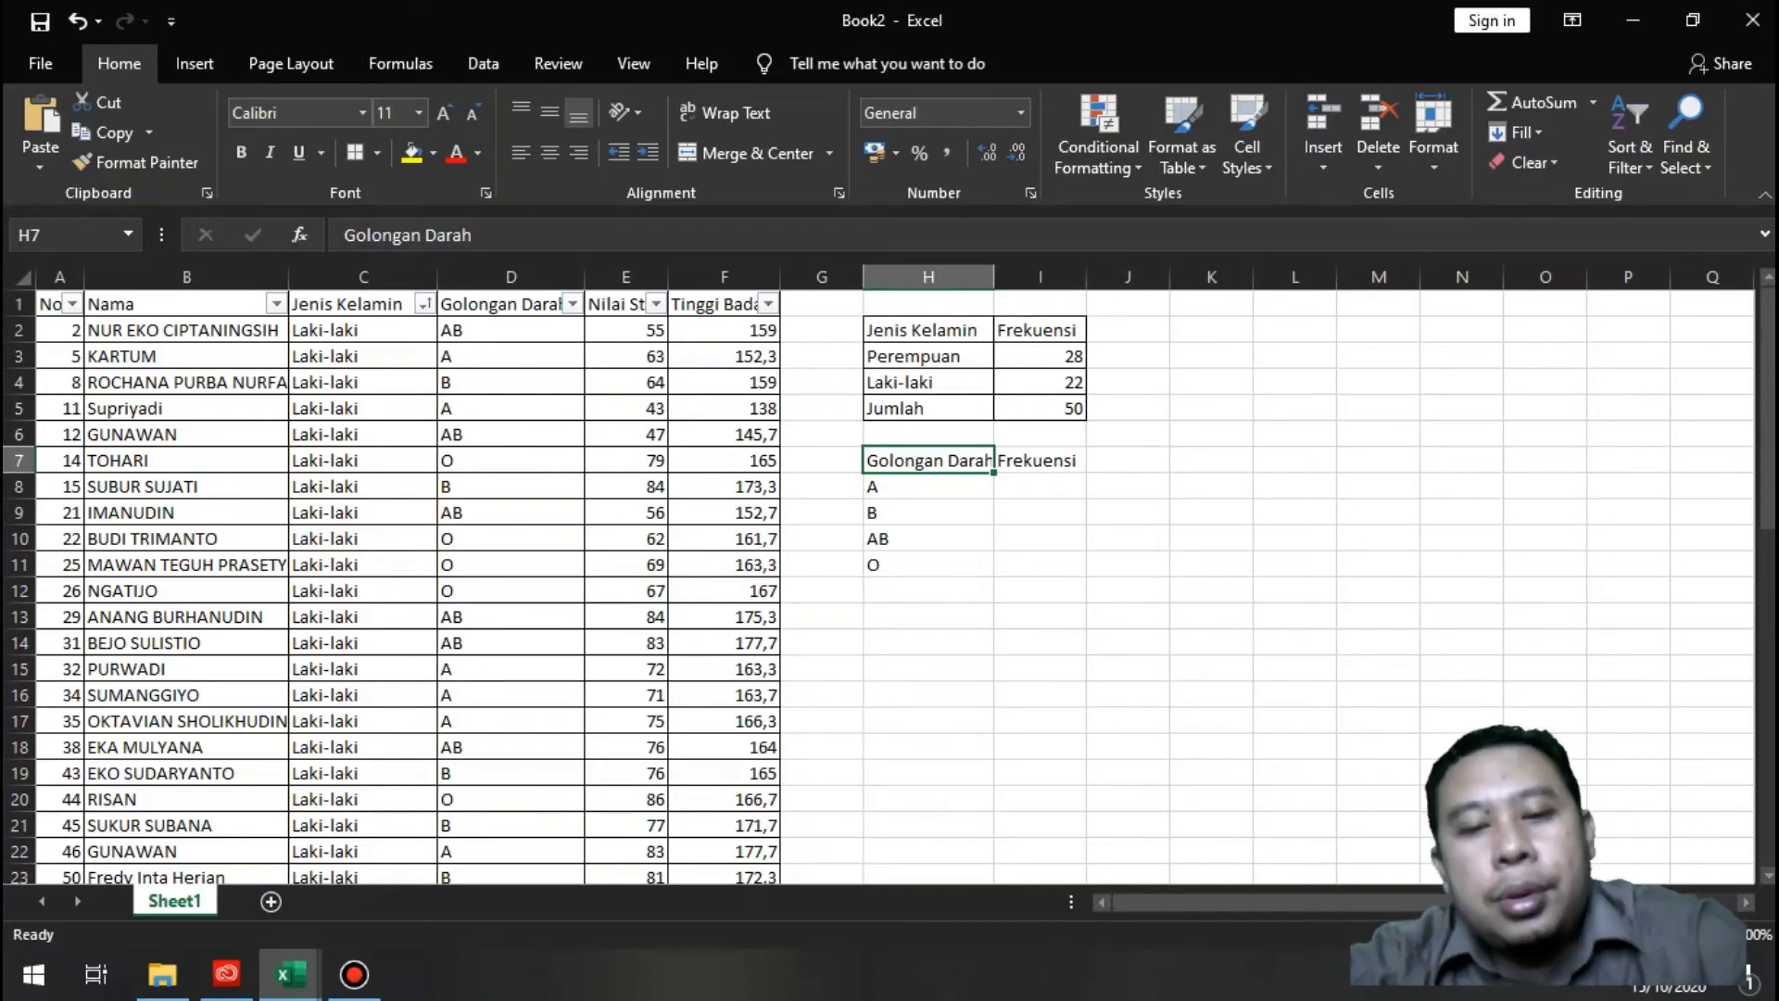
# Count the blood type A entries in I8 with =COUNTIF(D:D;H8)
pyautogui.click(1040, 486)
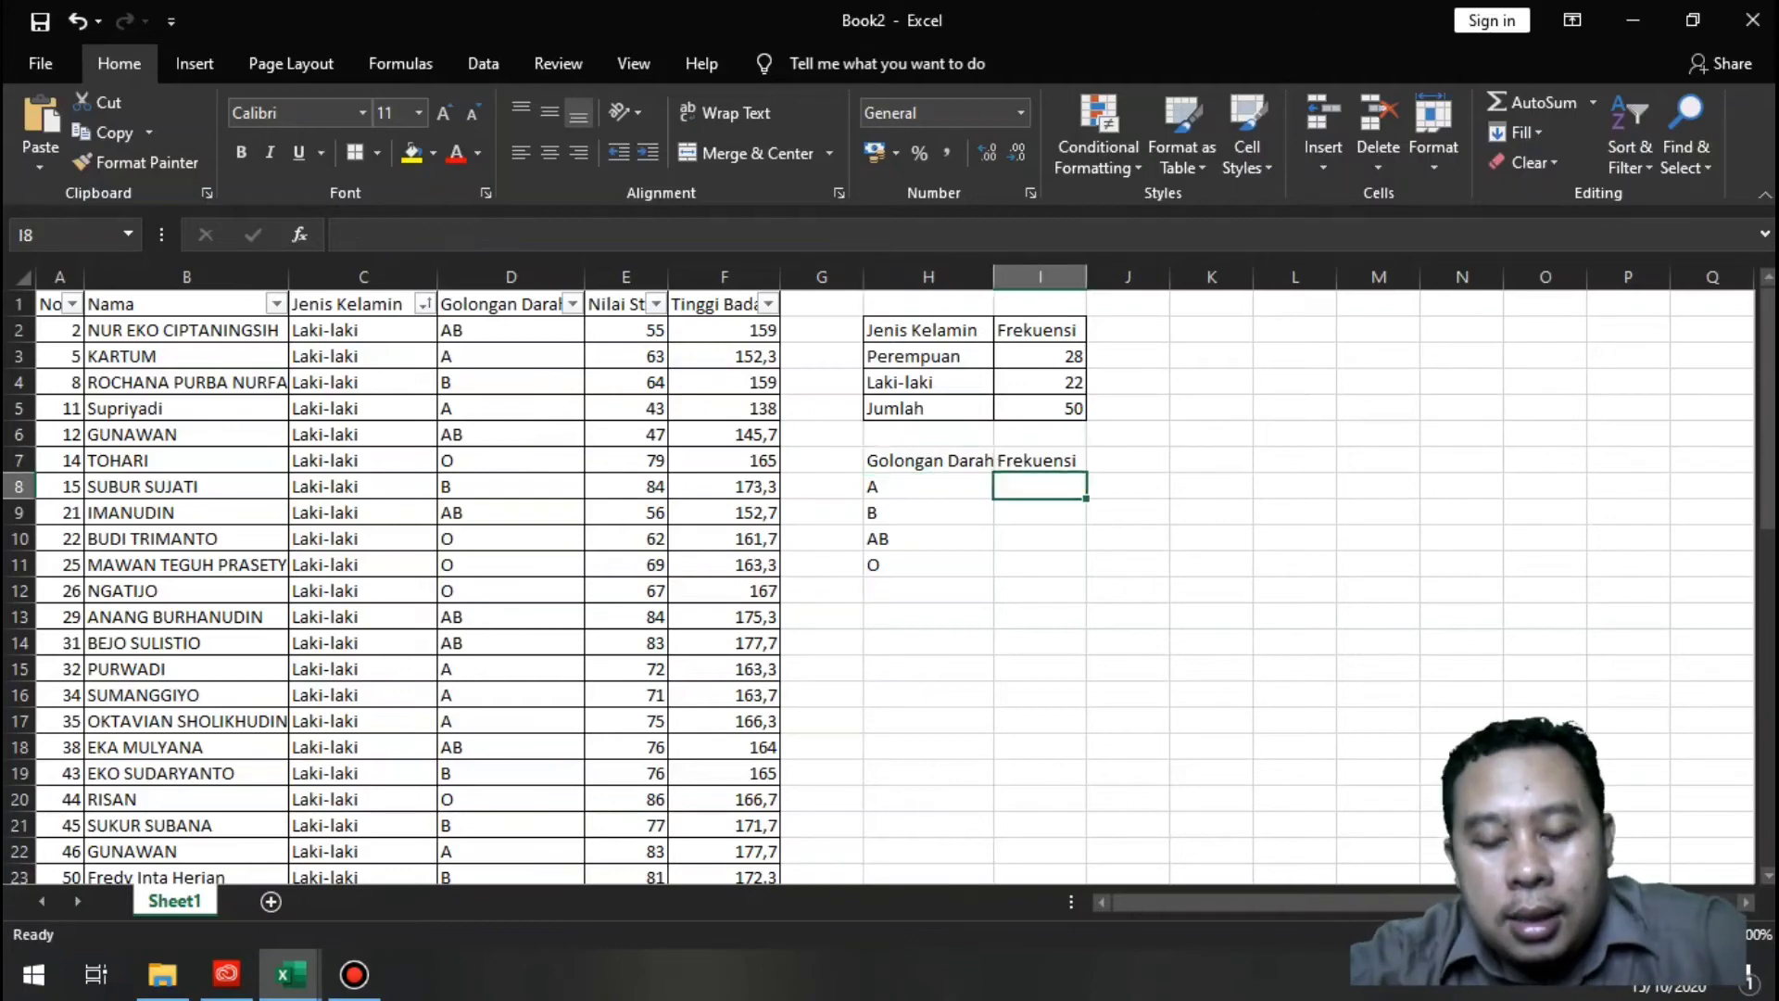
pyautogui.write('=')
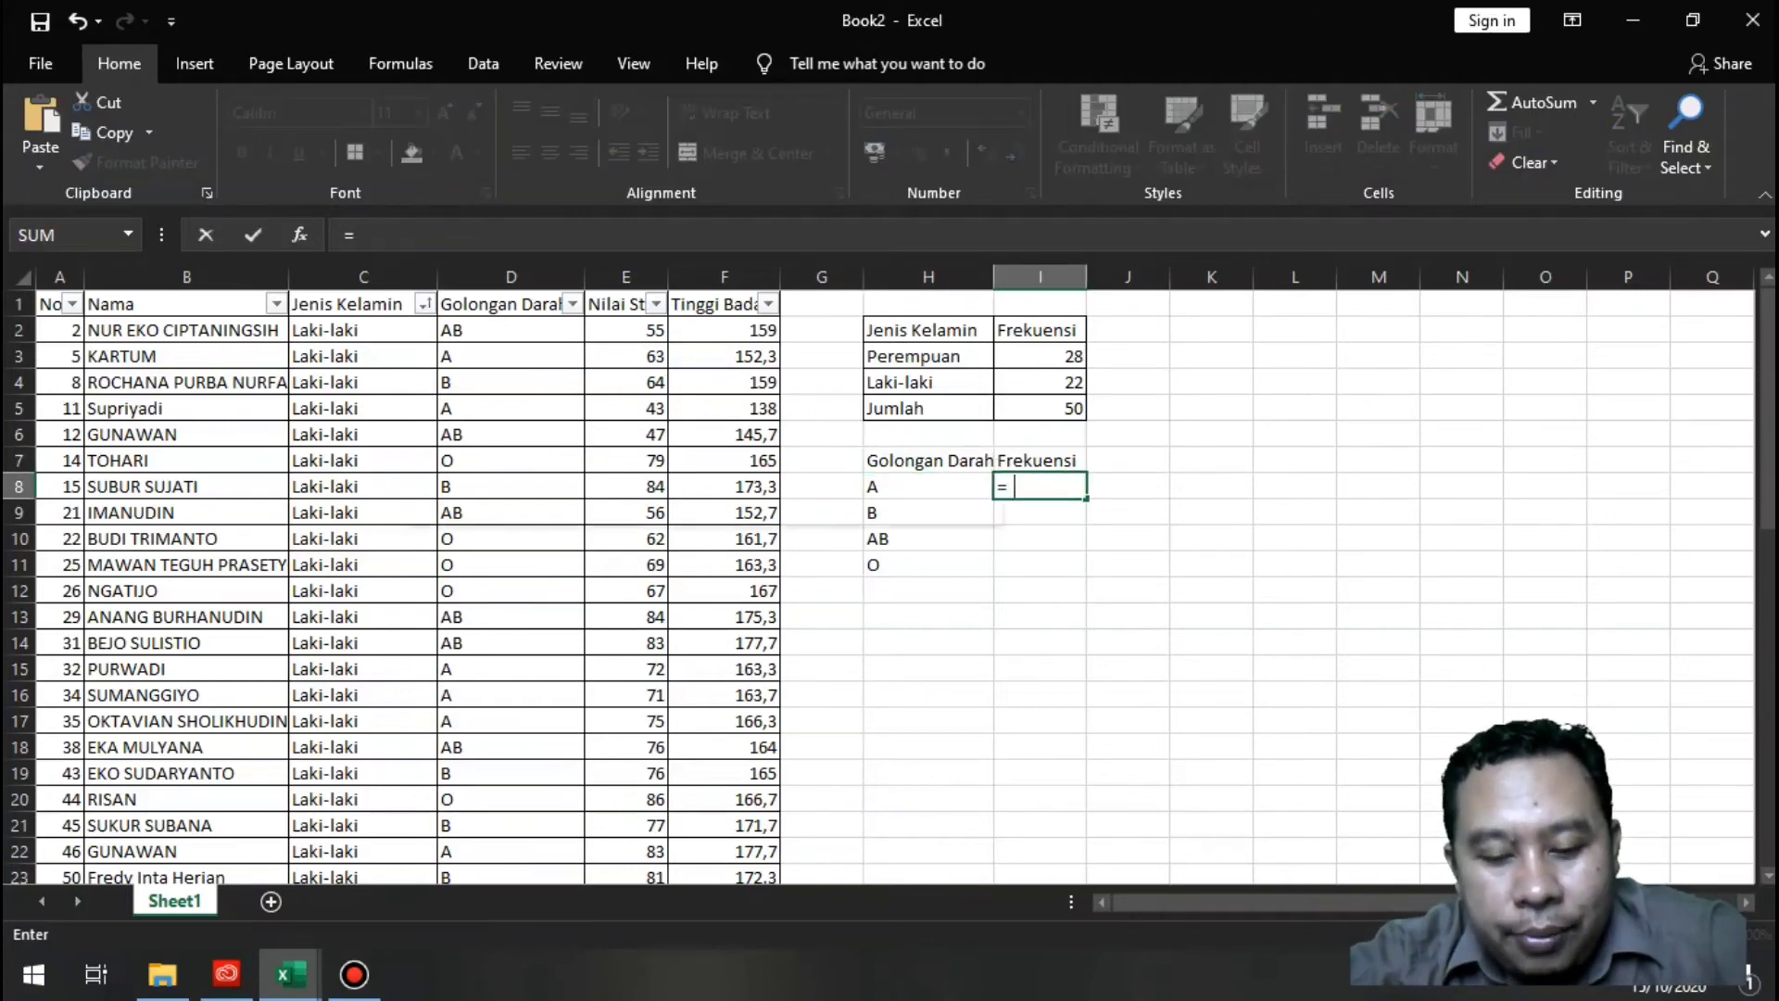
pyautogui.write('count')
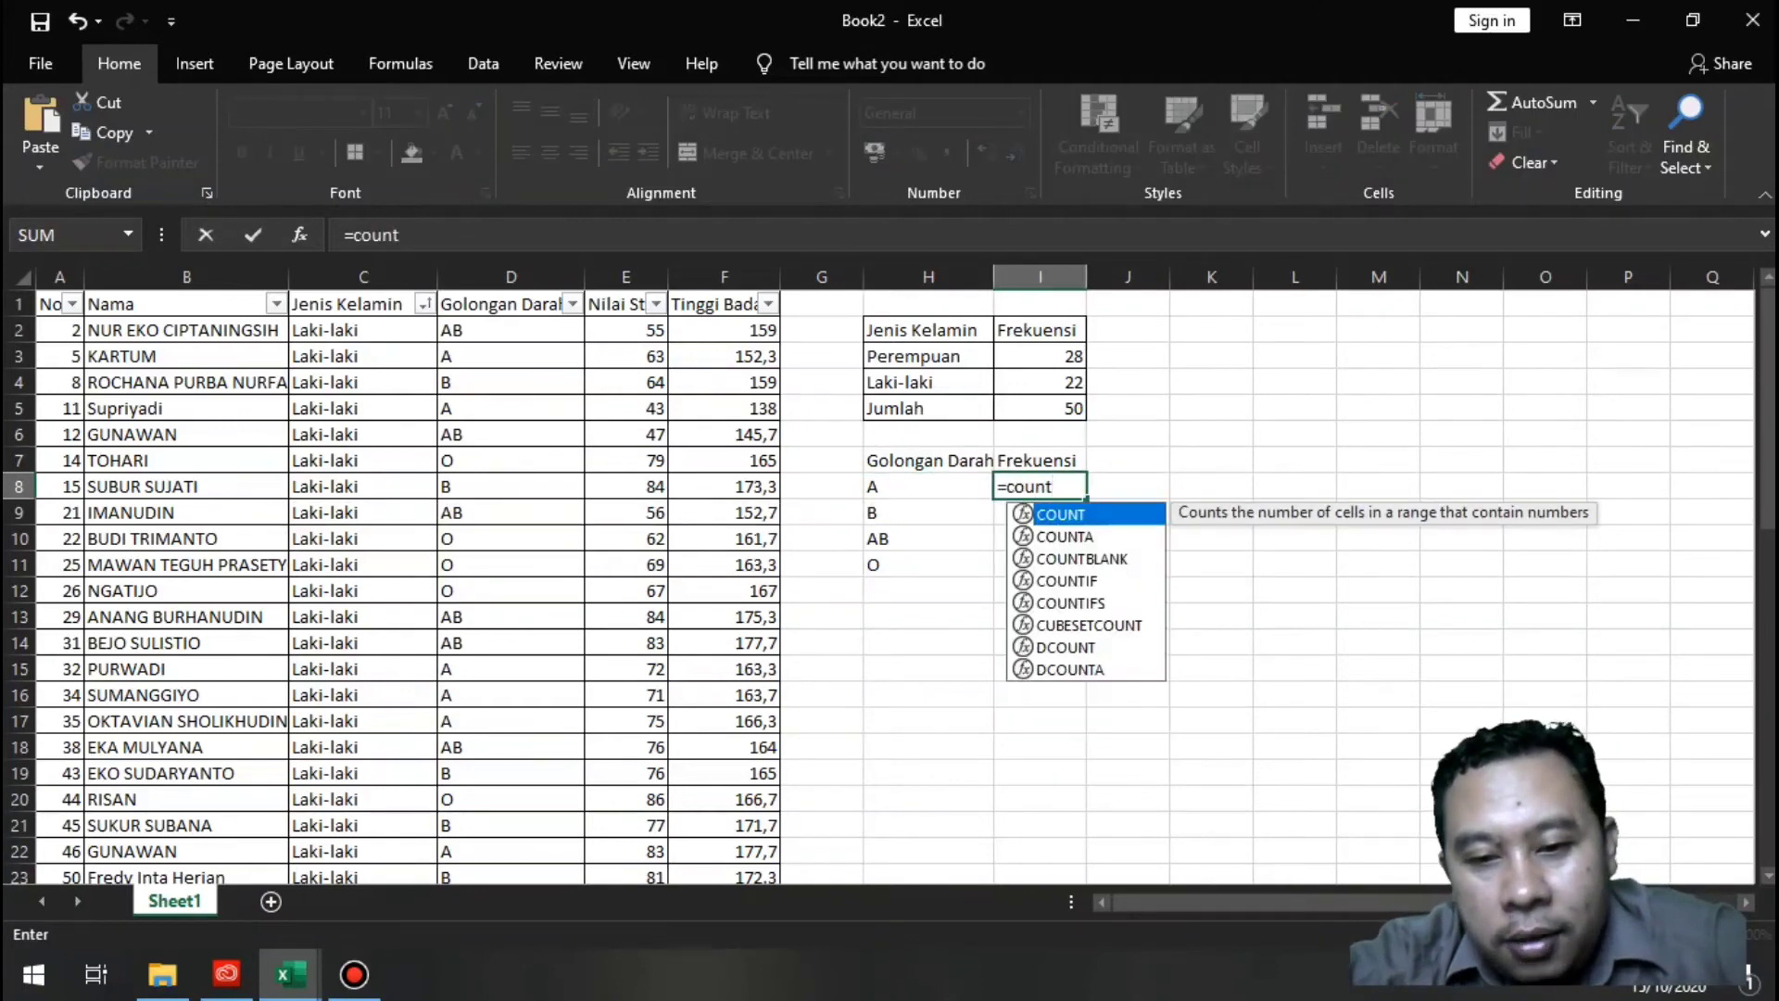
pyautogui.press('Down')
pyautogui.press('Down')
pyautogui.press('Down')
pyautogui.press('Tab')
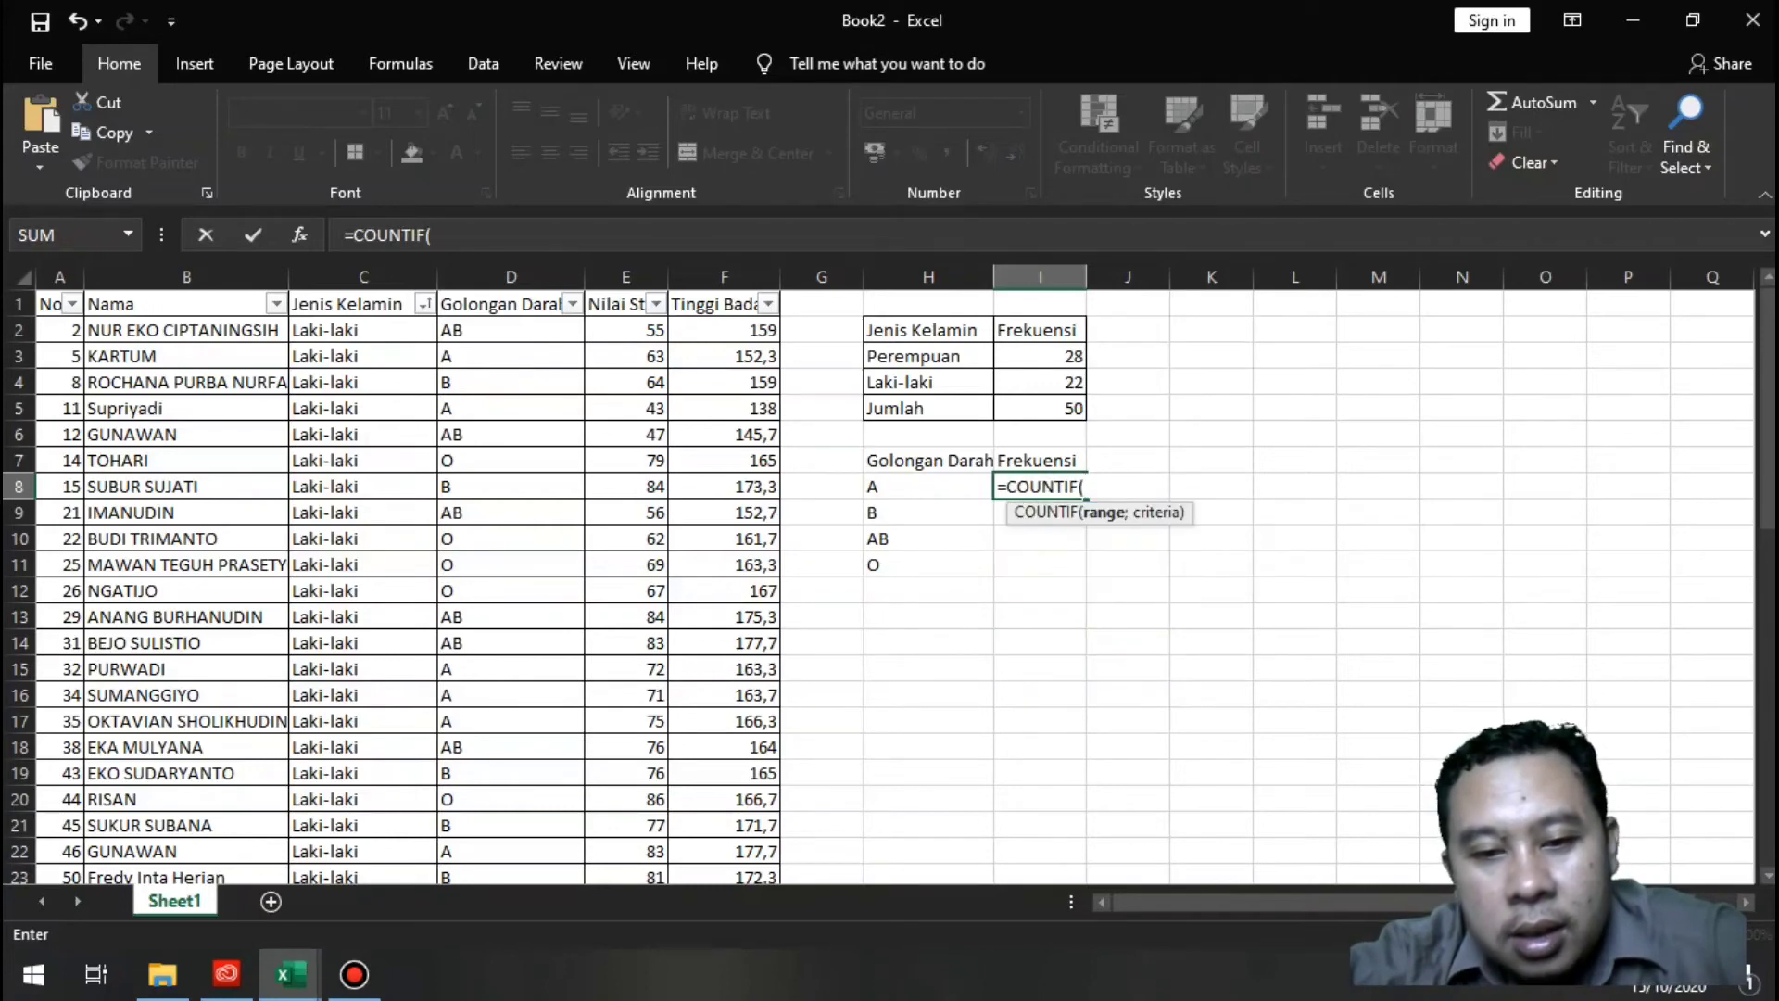
pyautogui.click(511, 276)
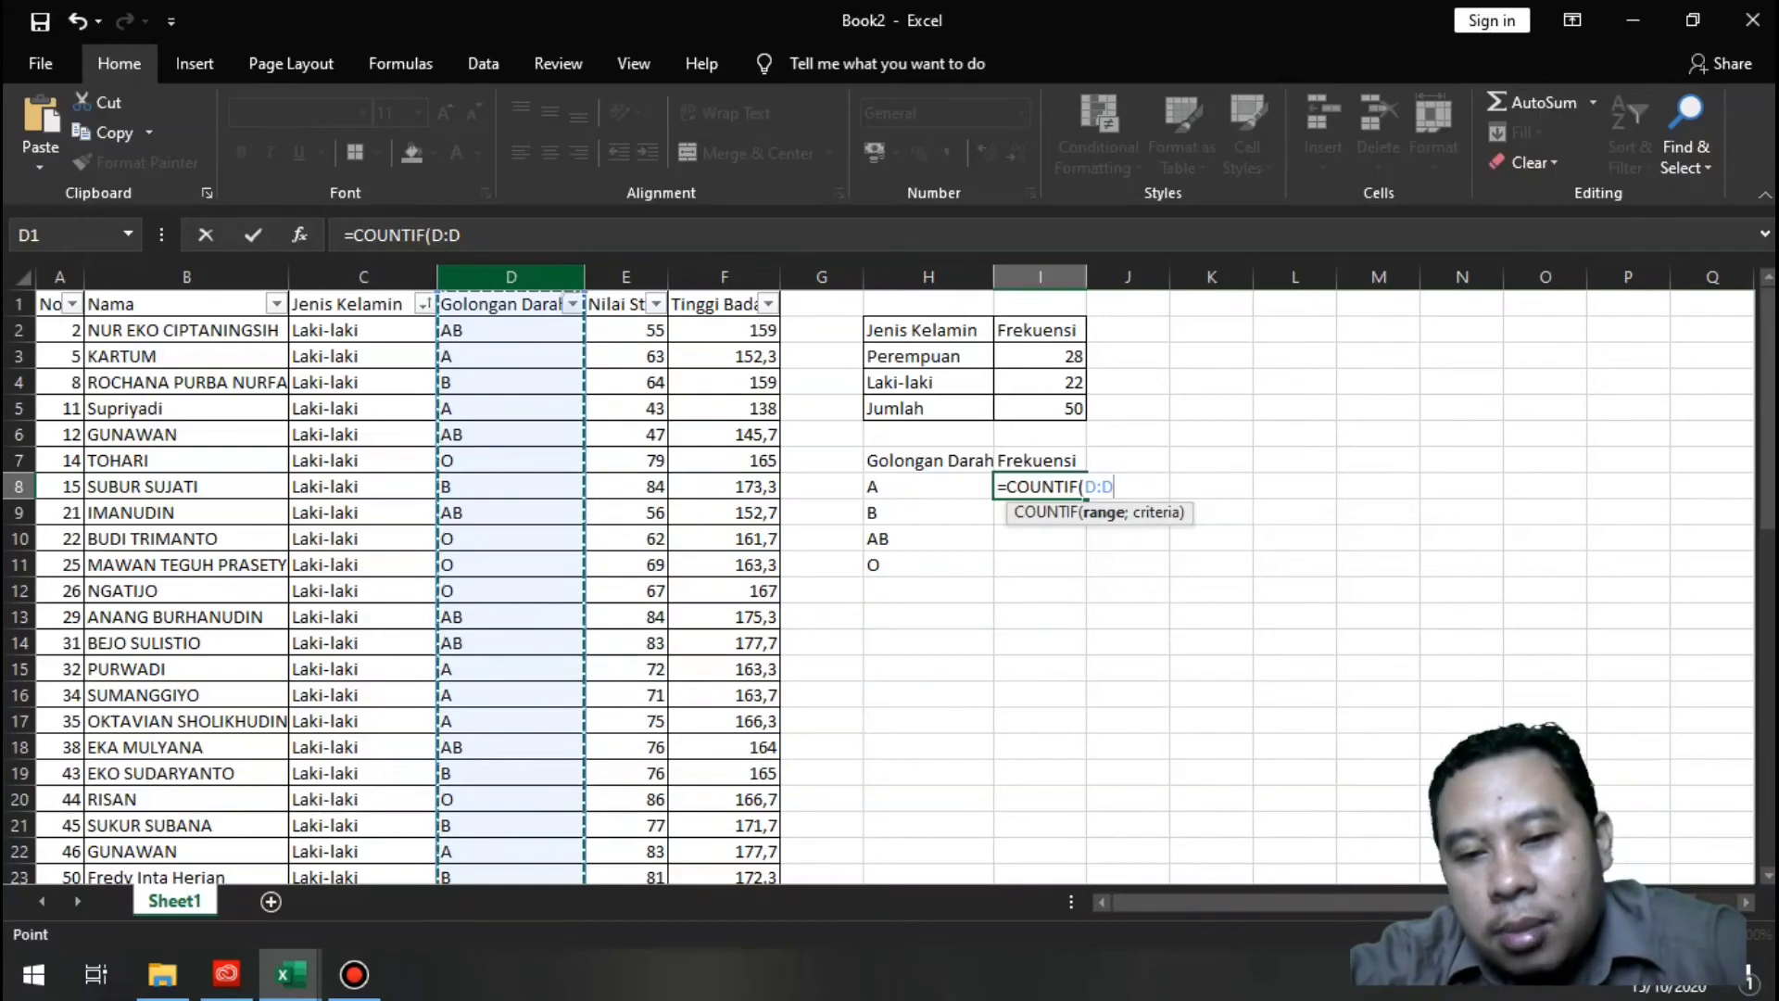
pyautogui.write(';')
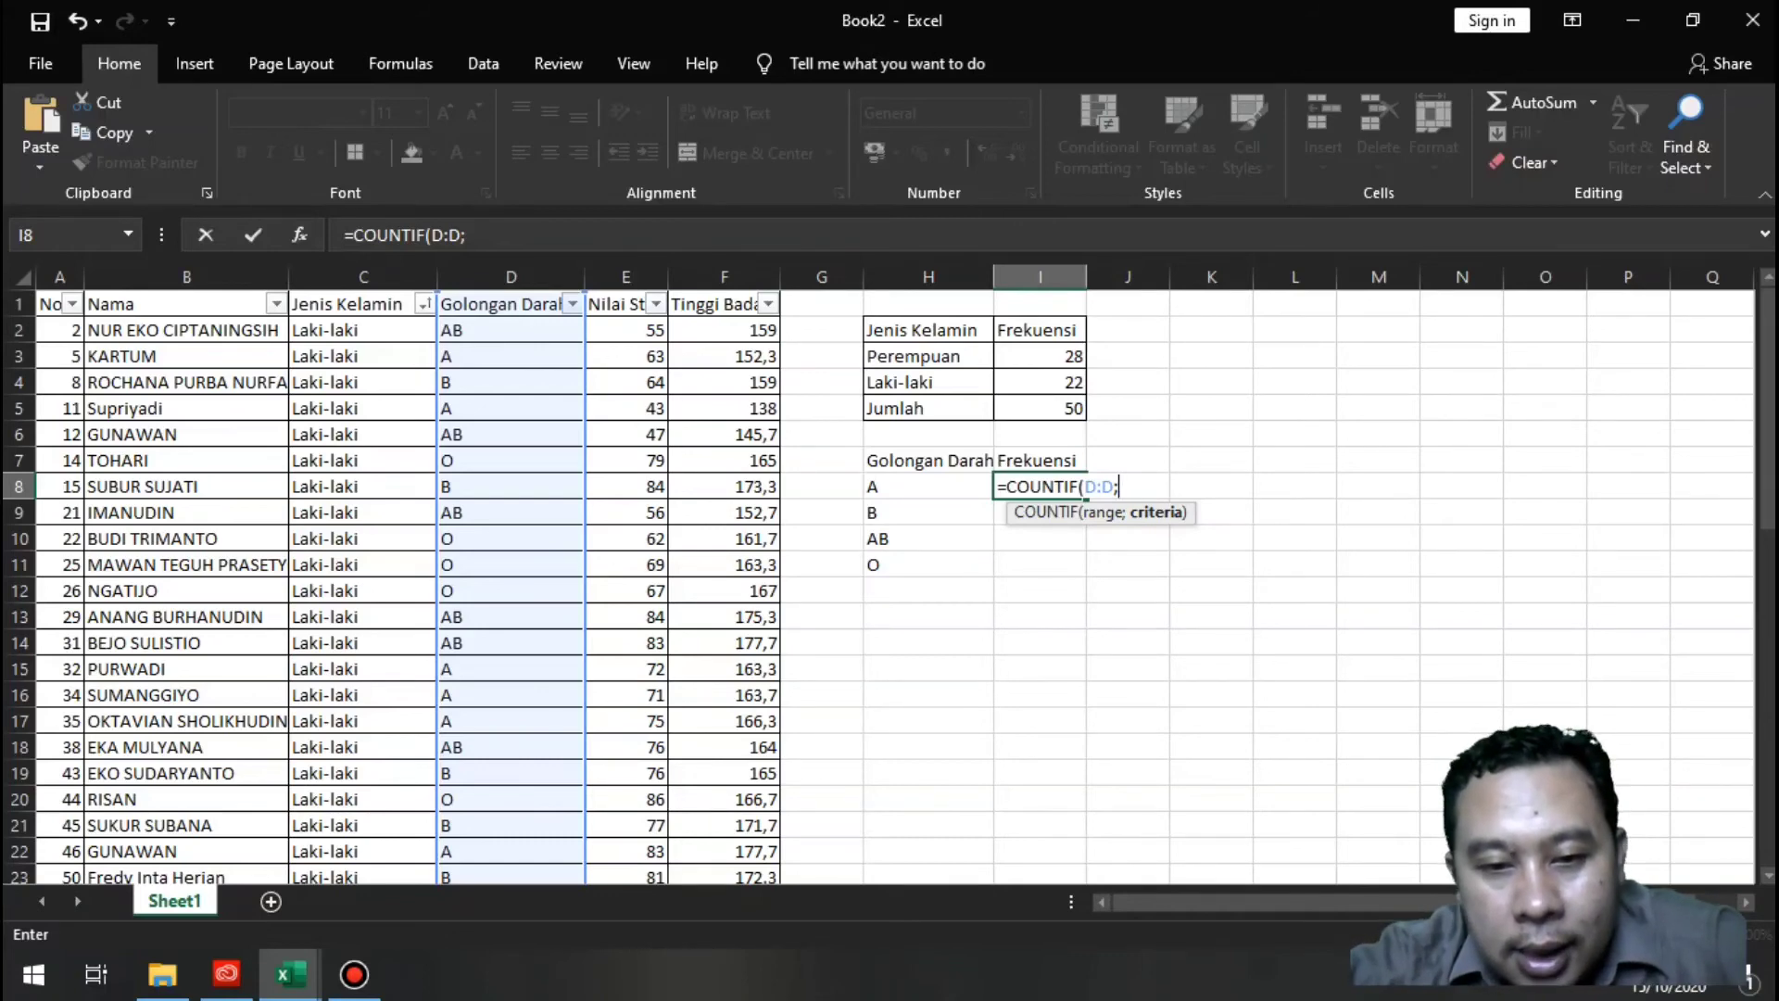
pyautogui.click(928, 487)
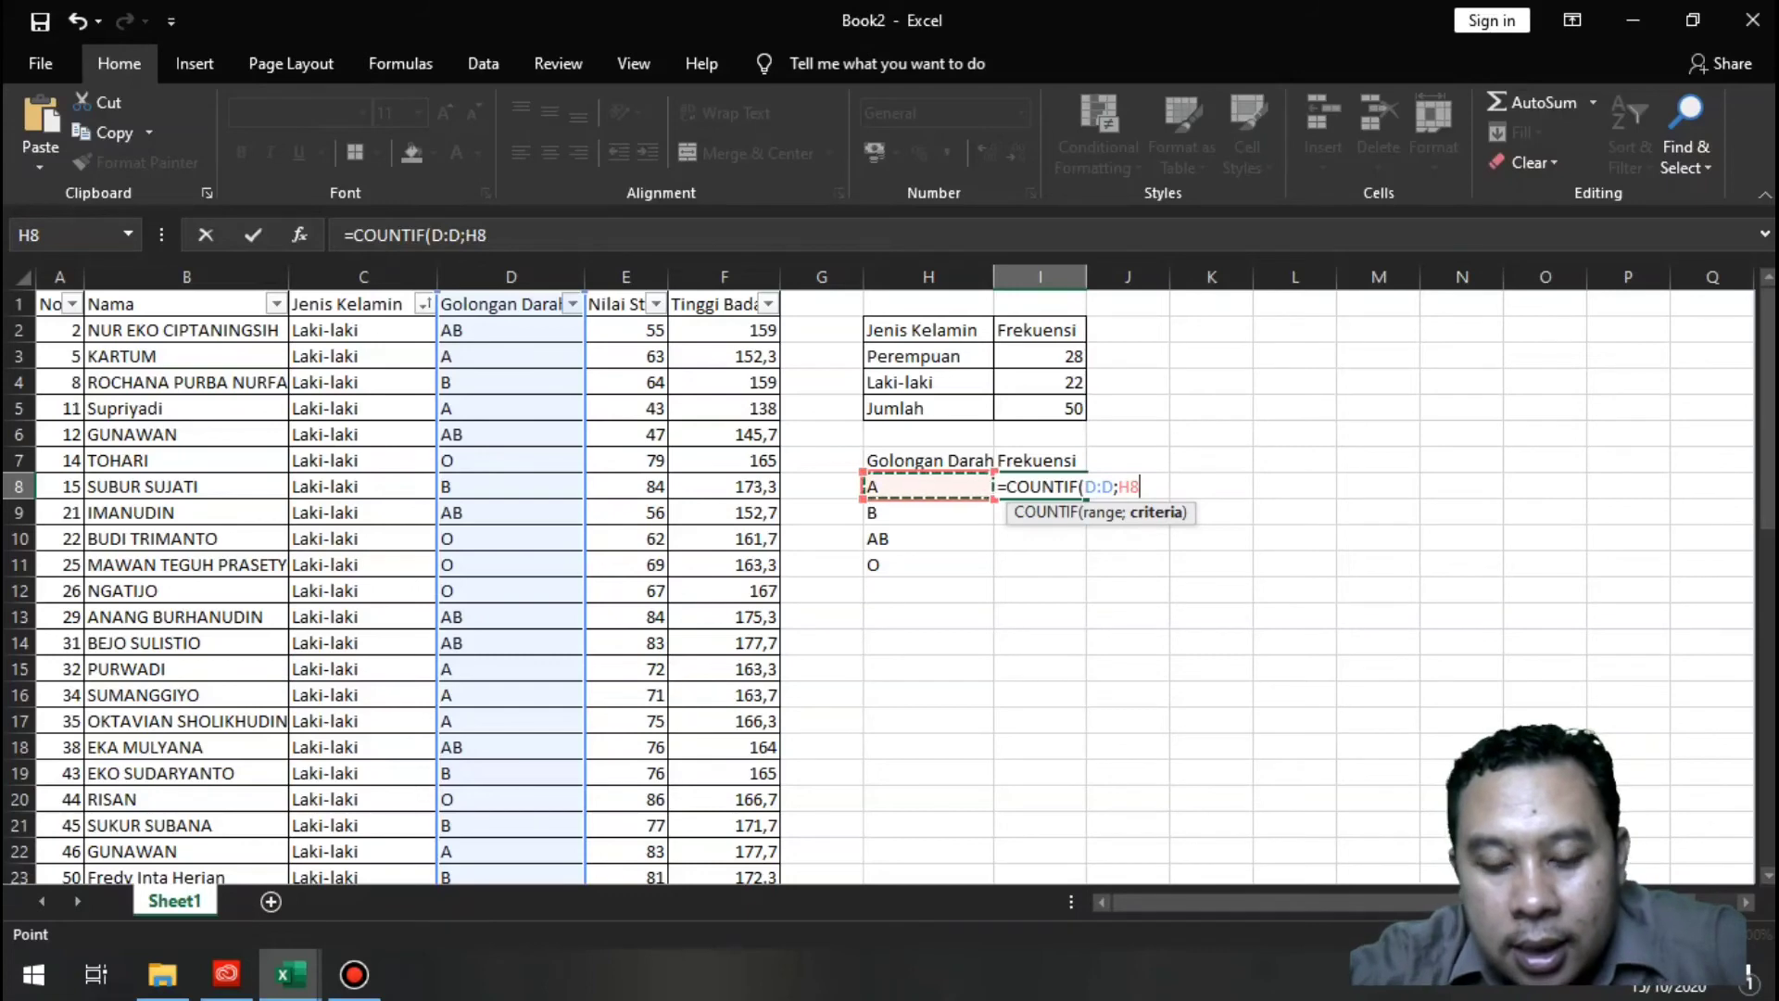
pyautogui.write(')')
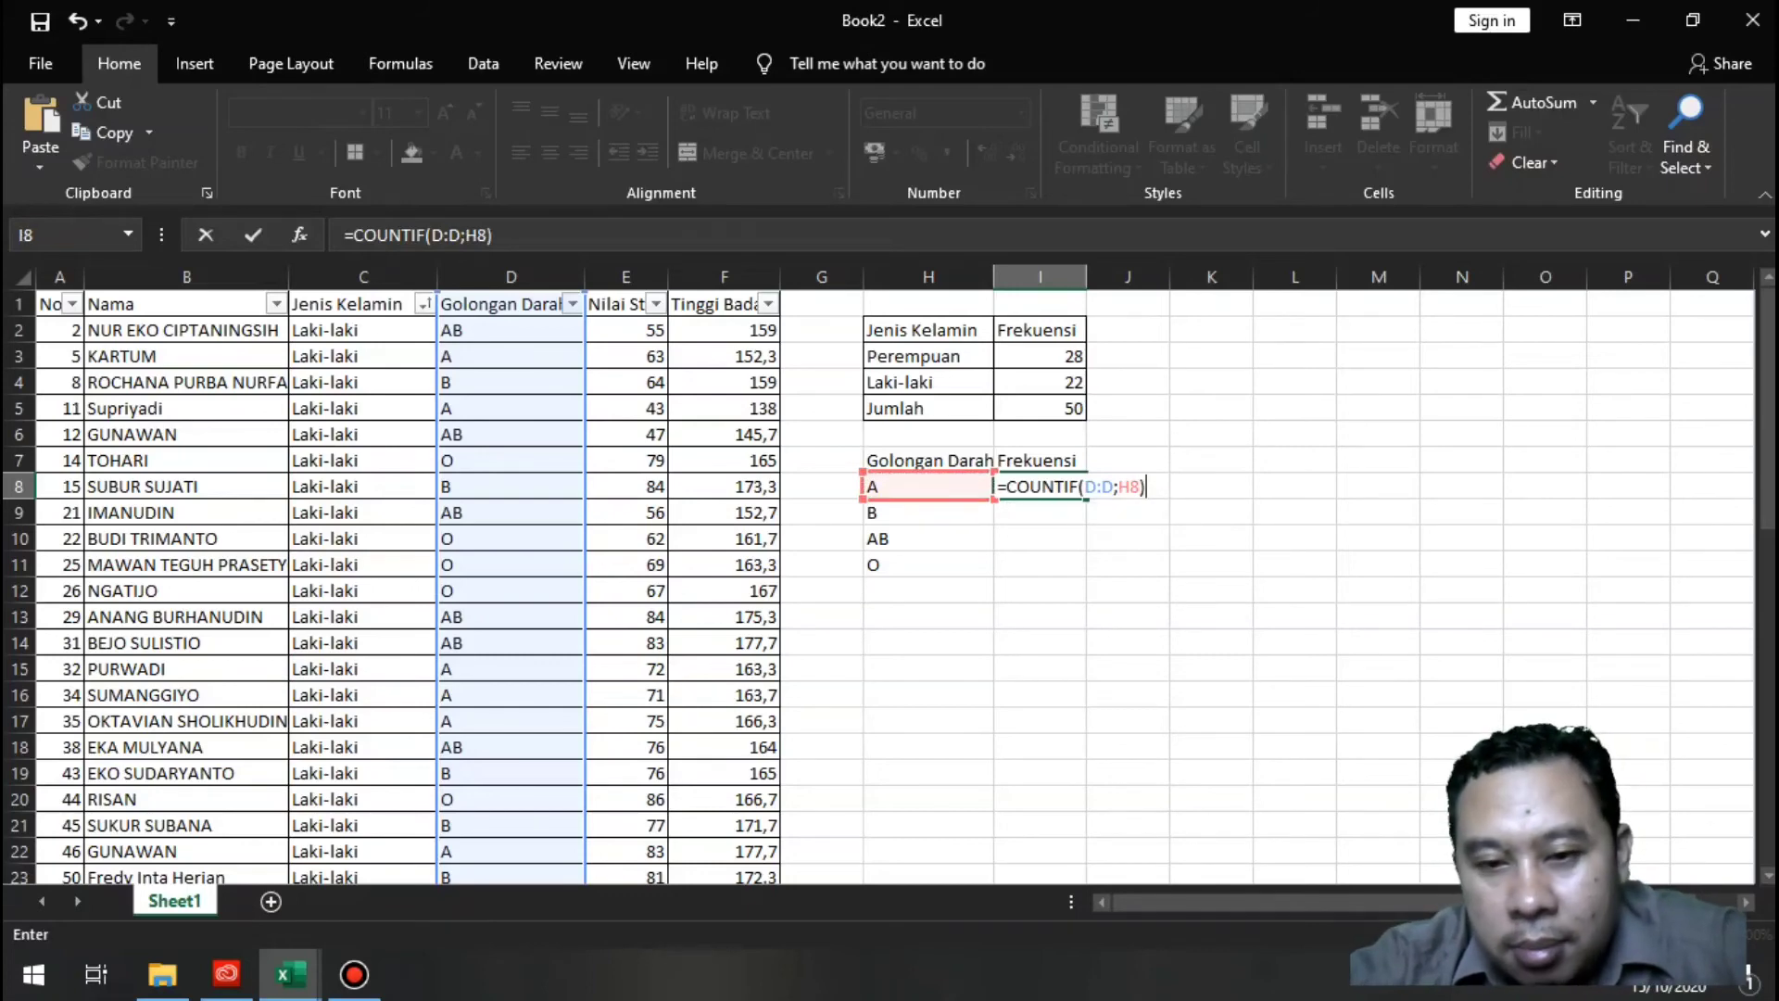
pyautogui.press('Return')
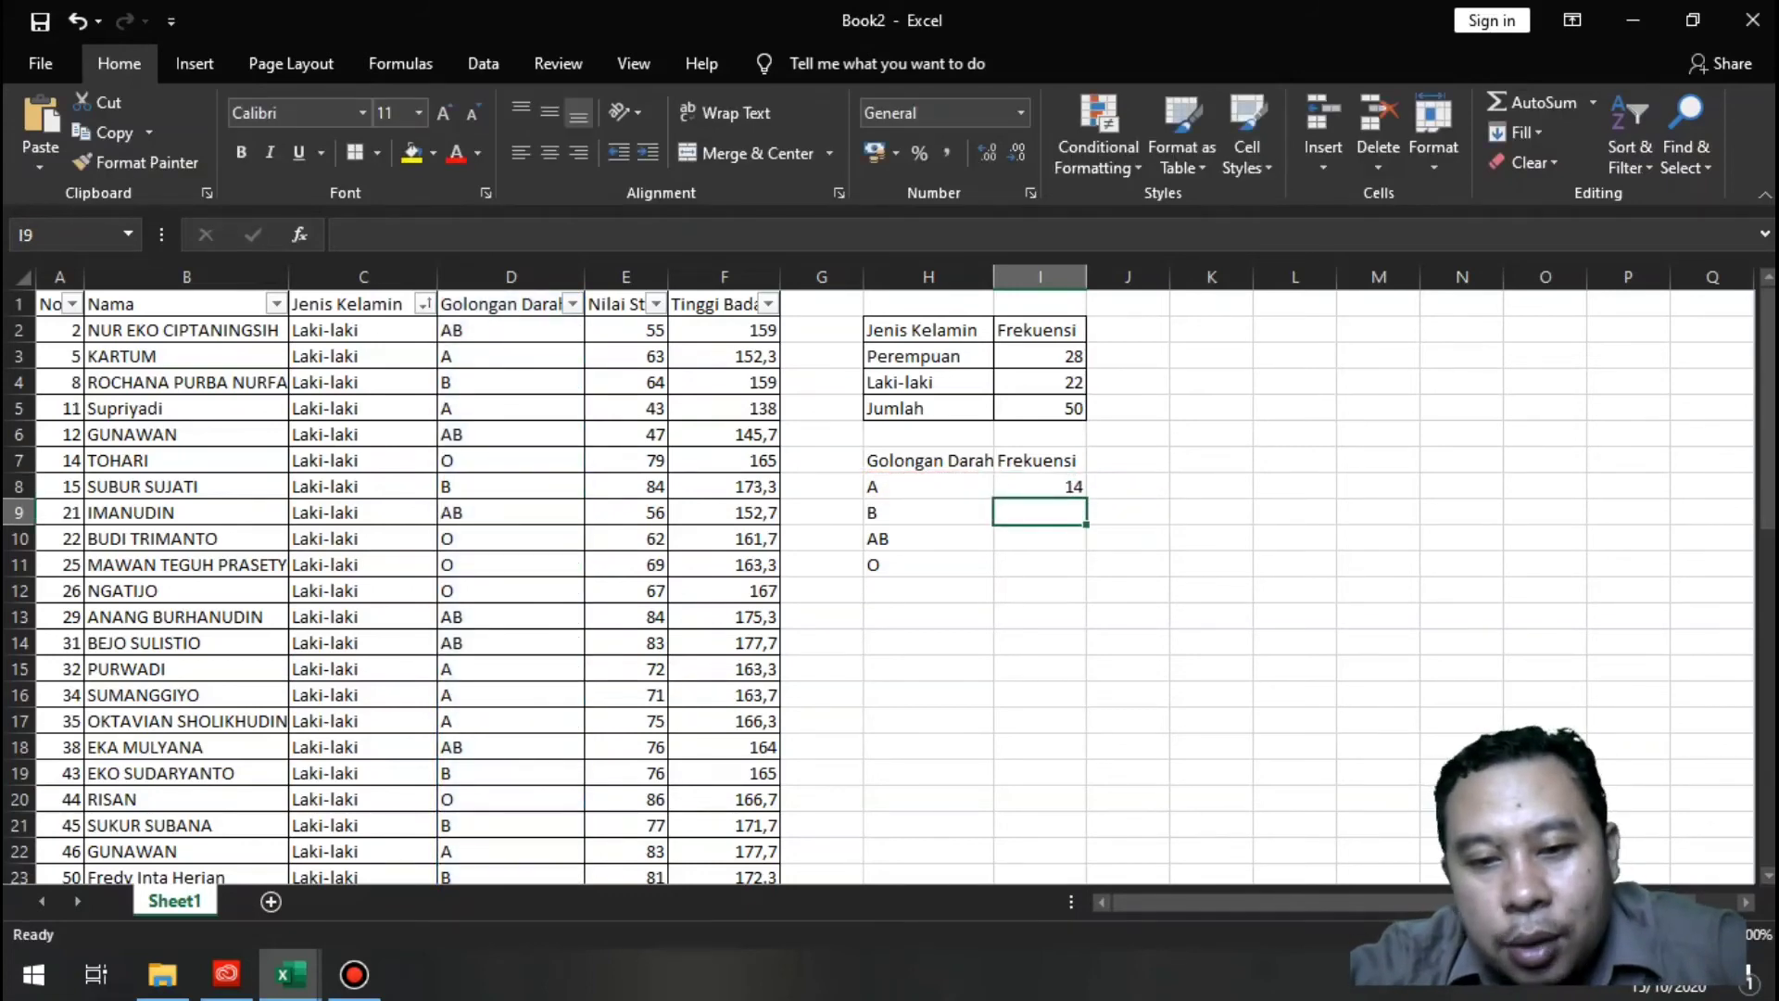
# Fill the COUNTIF formula from I8 down to I11 for blood types B, AB and O
pyautogui.click(1039, 487)
pyautogui.moveTo(1086, 498); pyautogui.dragTo(1086, 570)
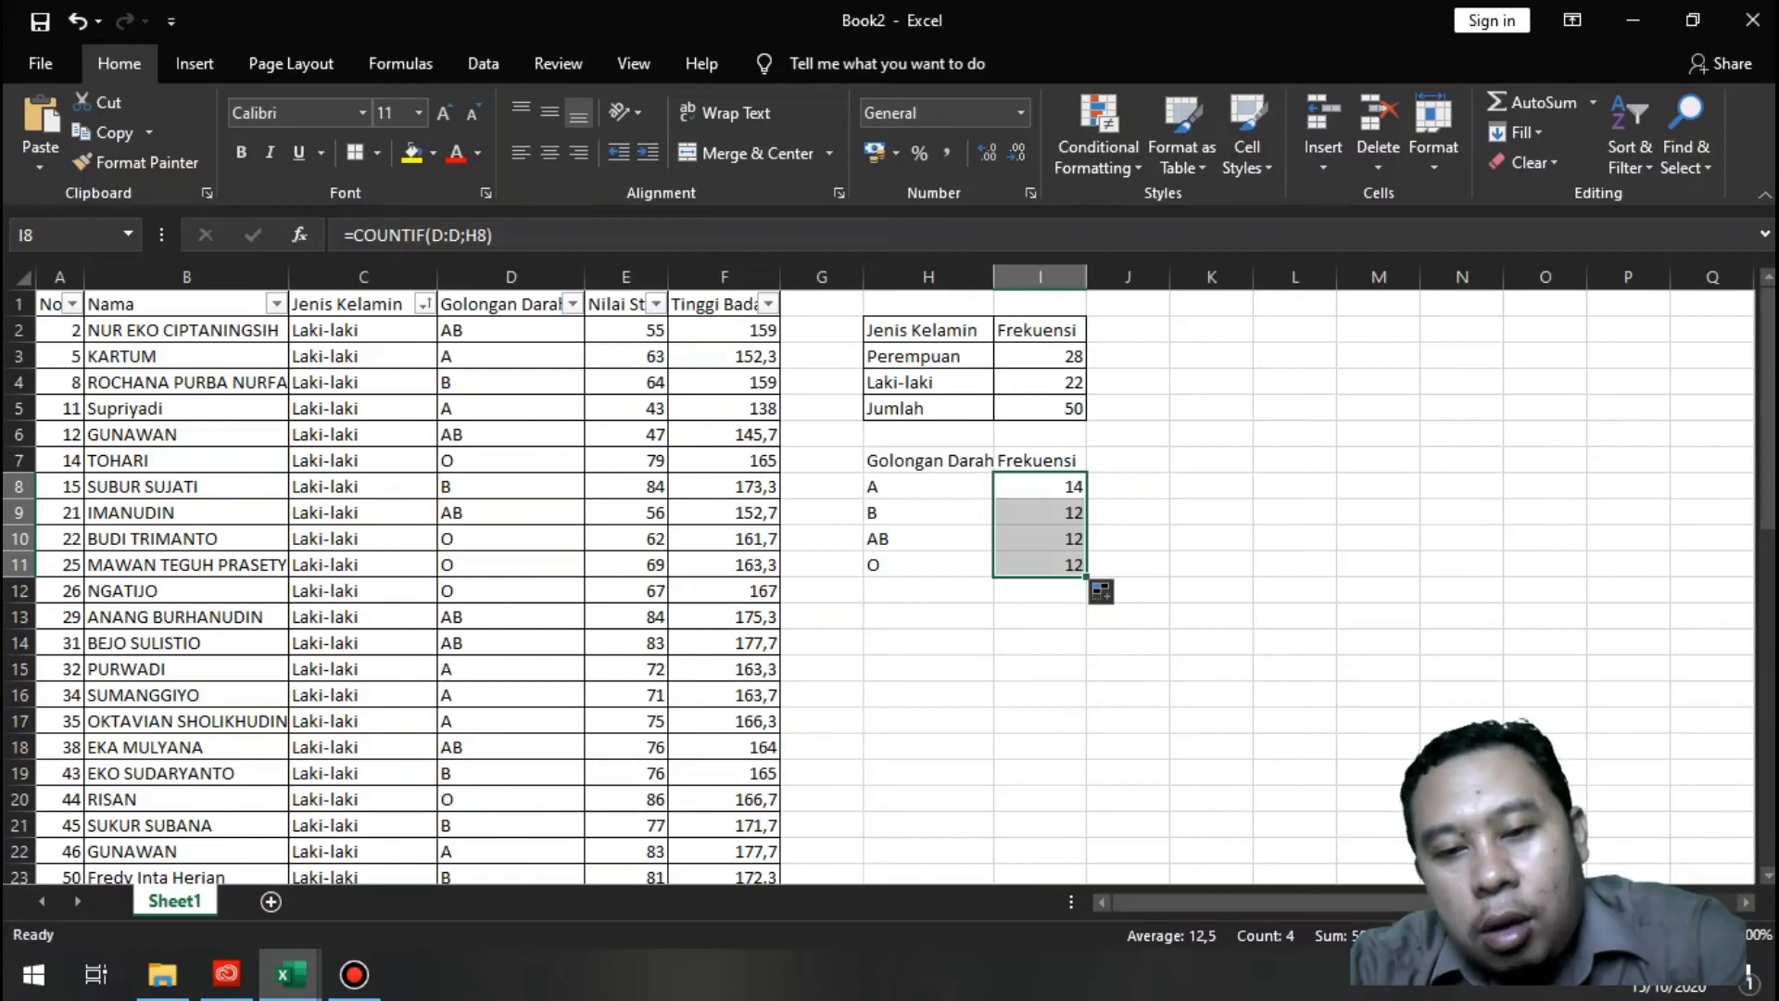
pyautogui.click(1040, 590)
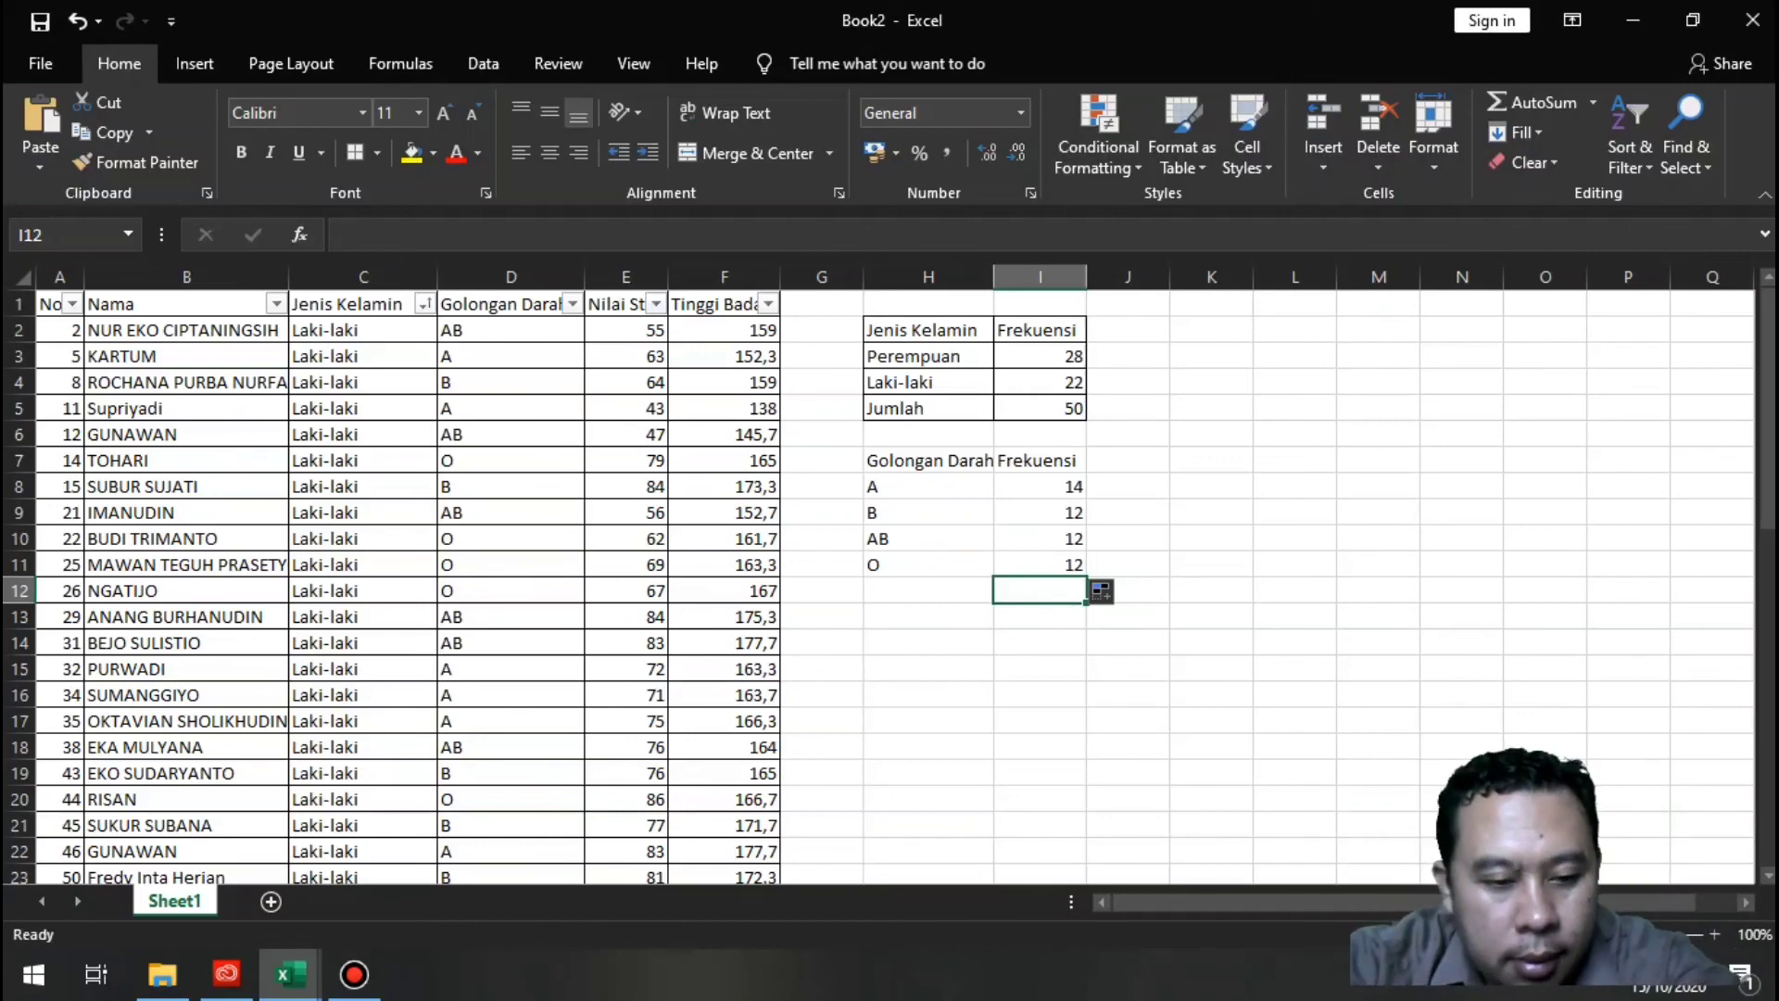
pyautogui.moveTo(354, 974)
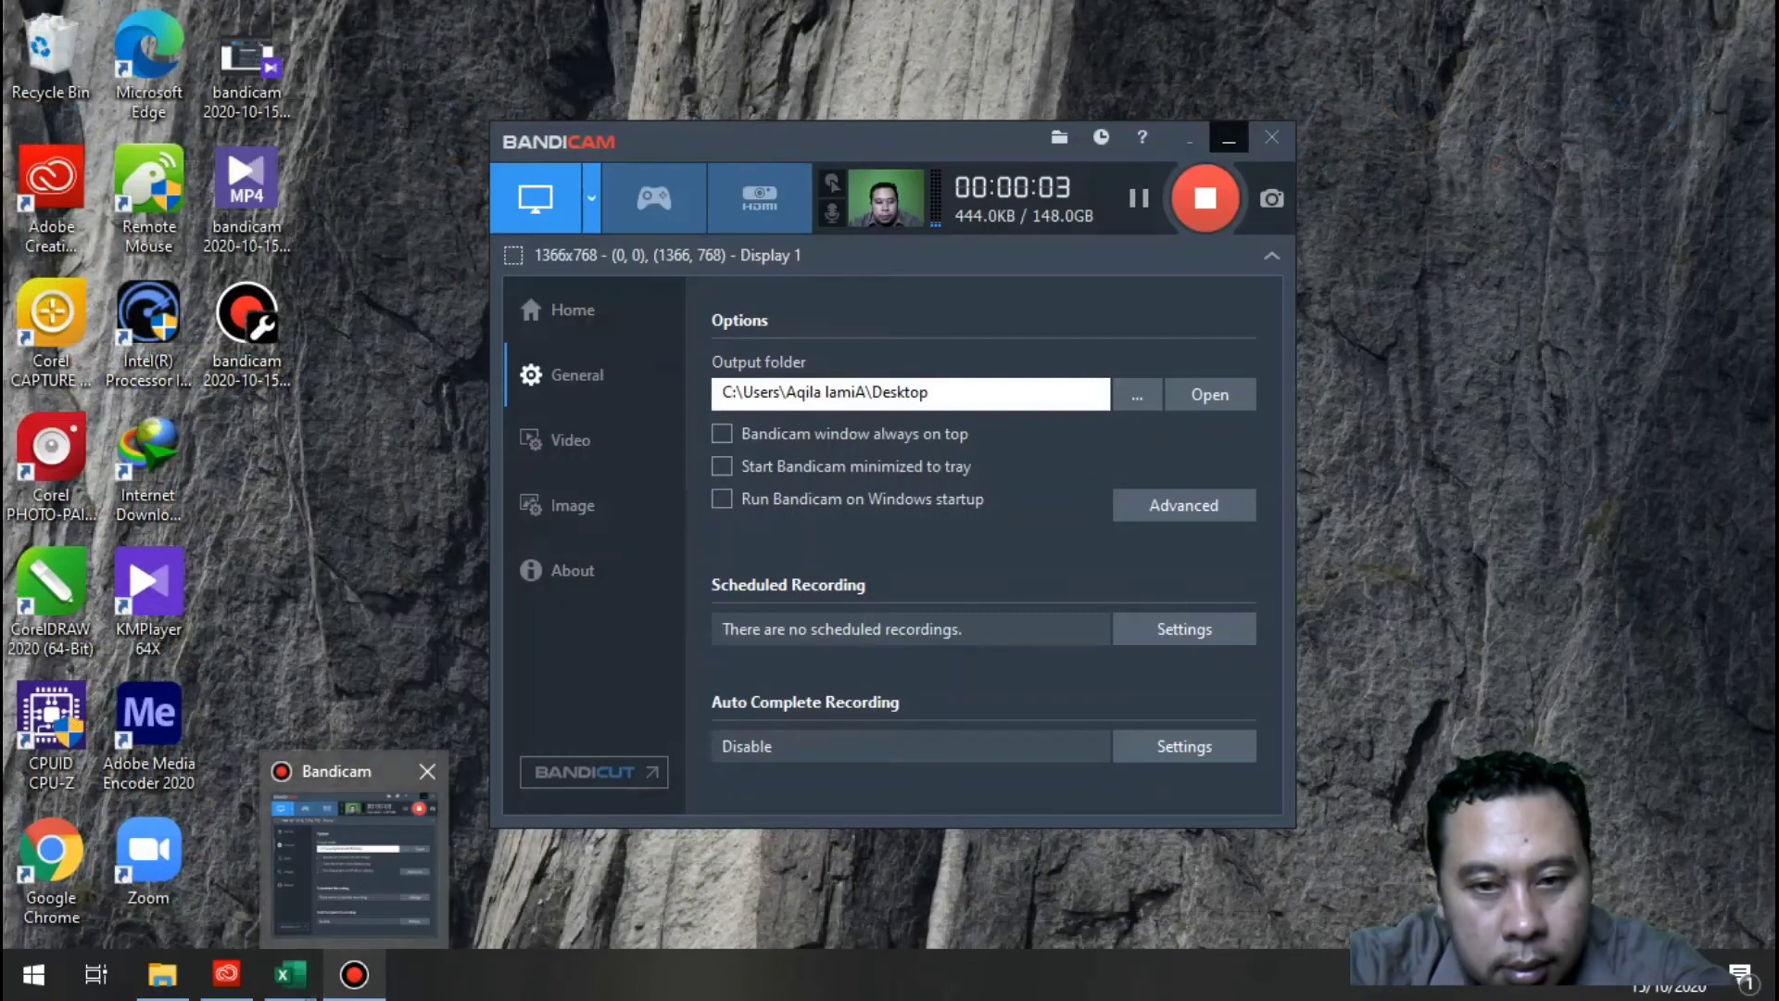
pyautogui.click(354, 857)
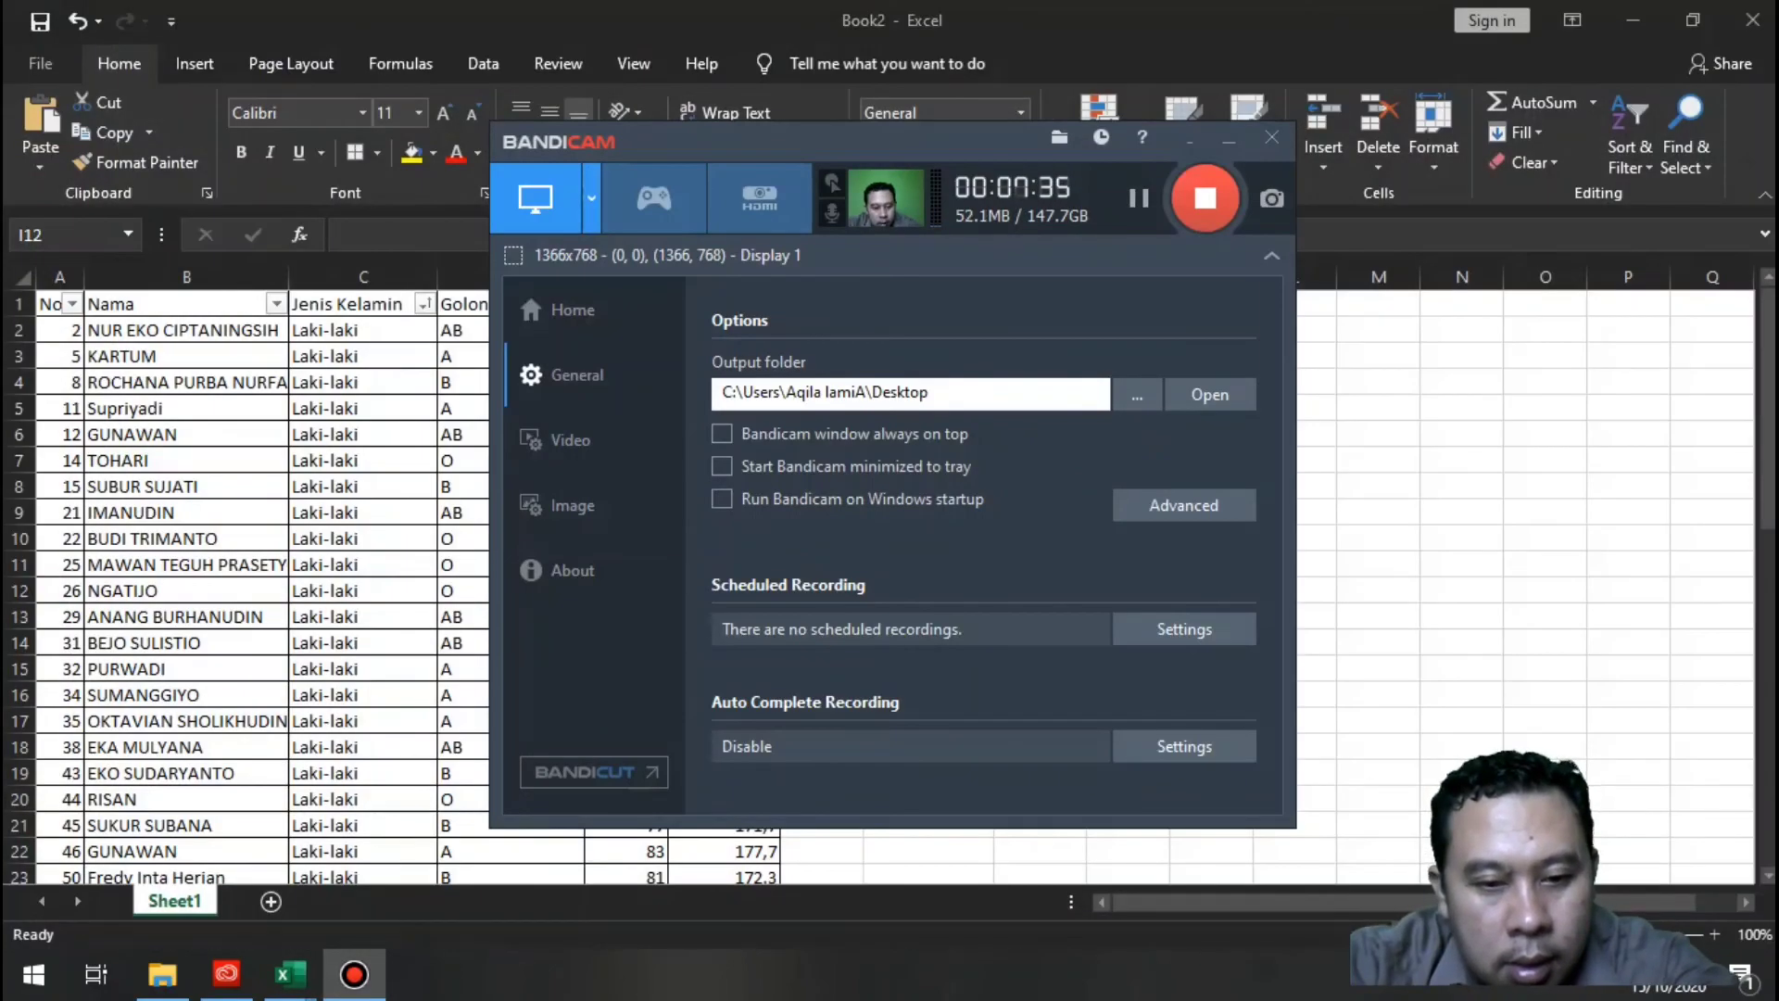
pyautogui.click(1229, 139)
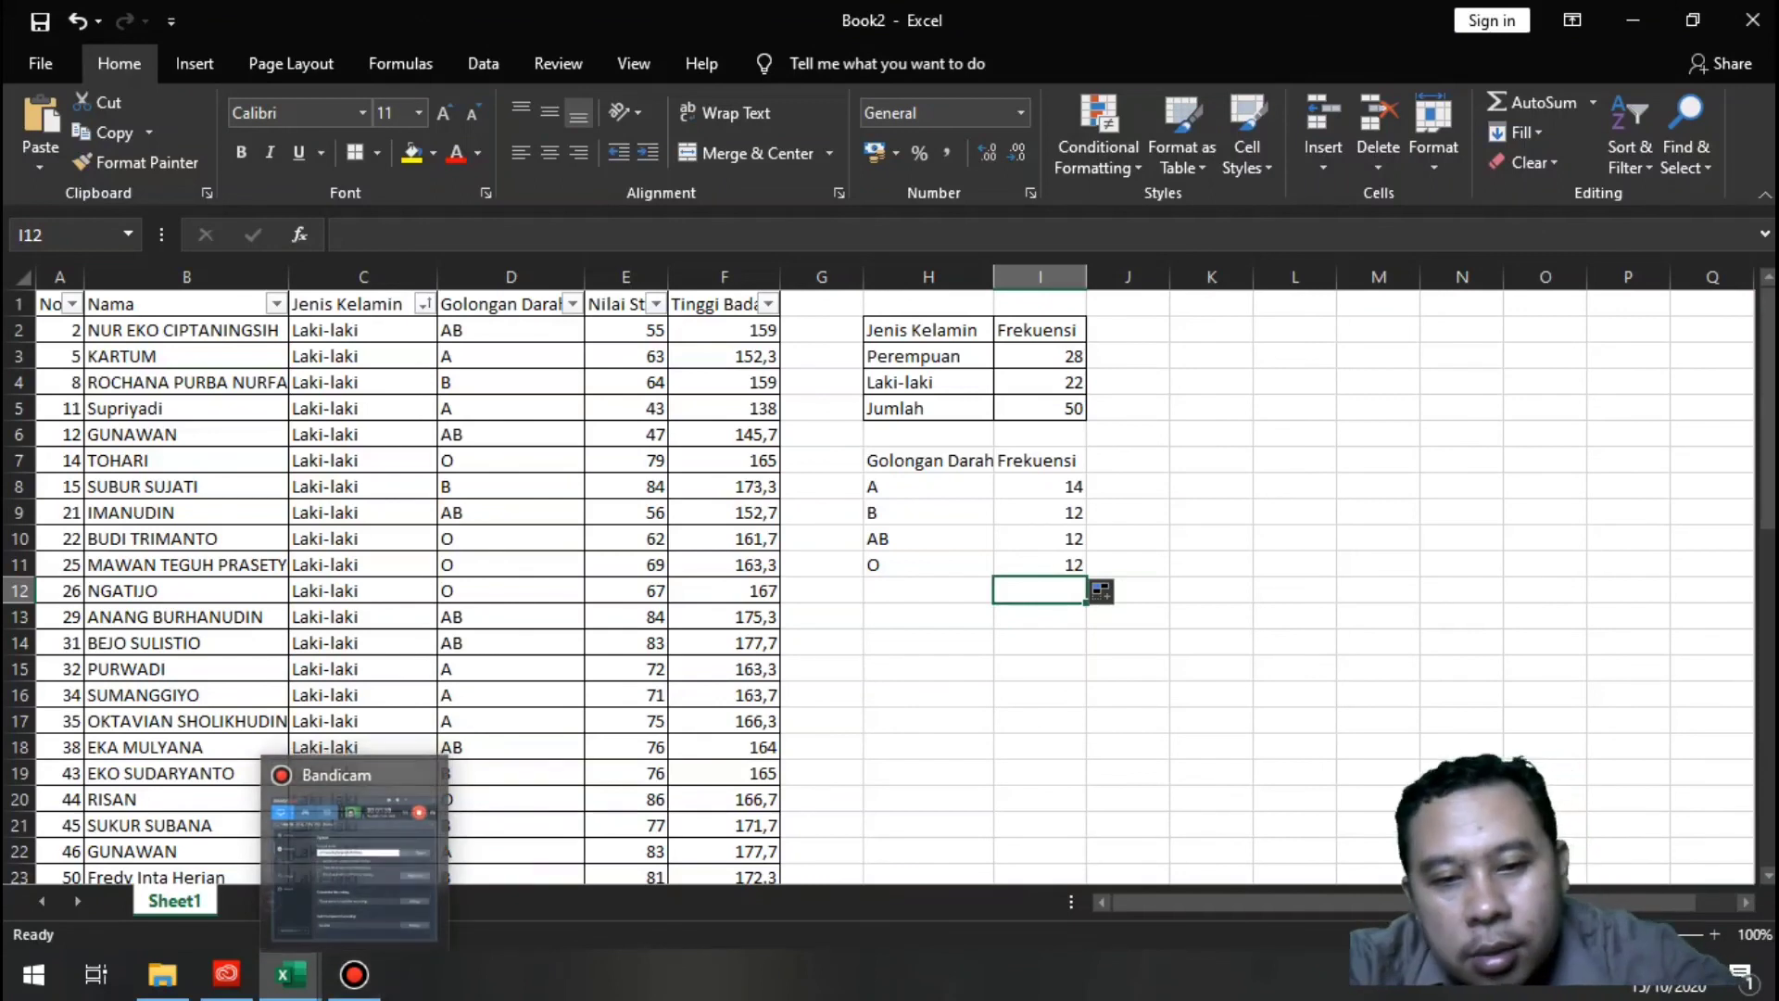
# Select the Golongan Darah frequency table, range H7:I11
pyautogui.moveTo(926, 461); pyautogui.dragTo(1037, 593)
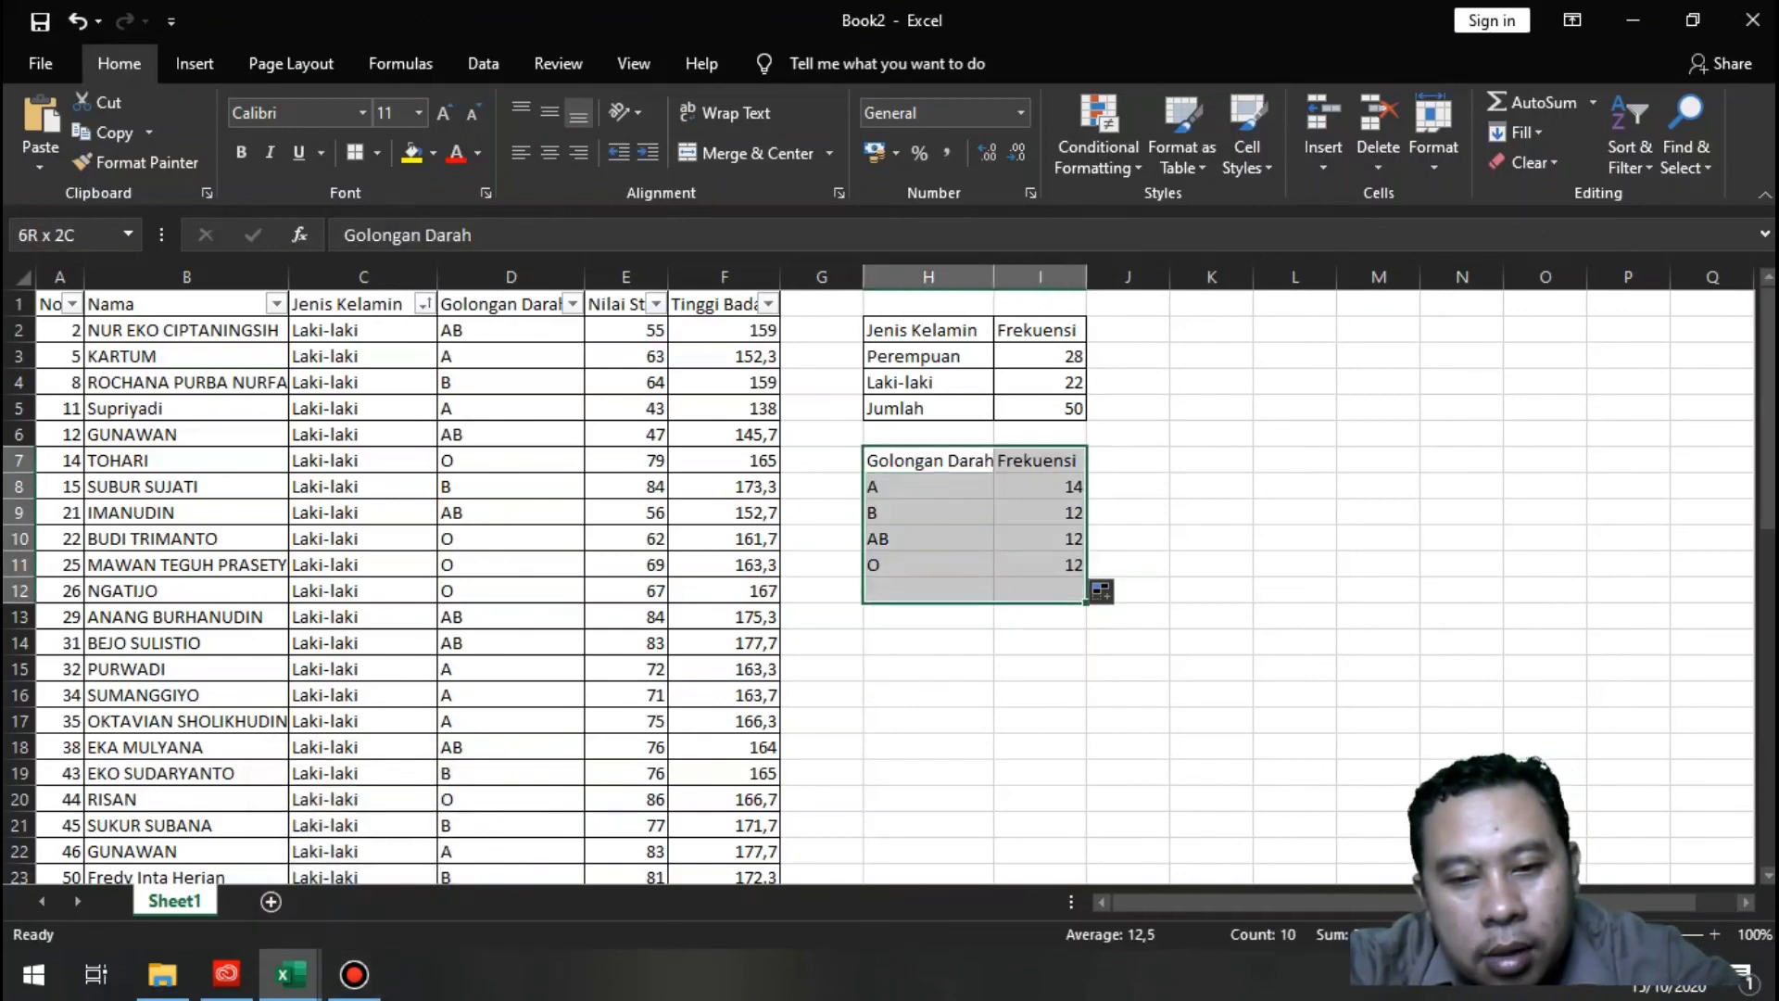
pyautogui.hotkey('shift', 'Up')
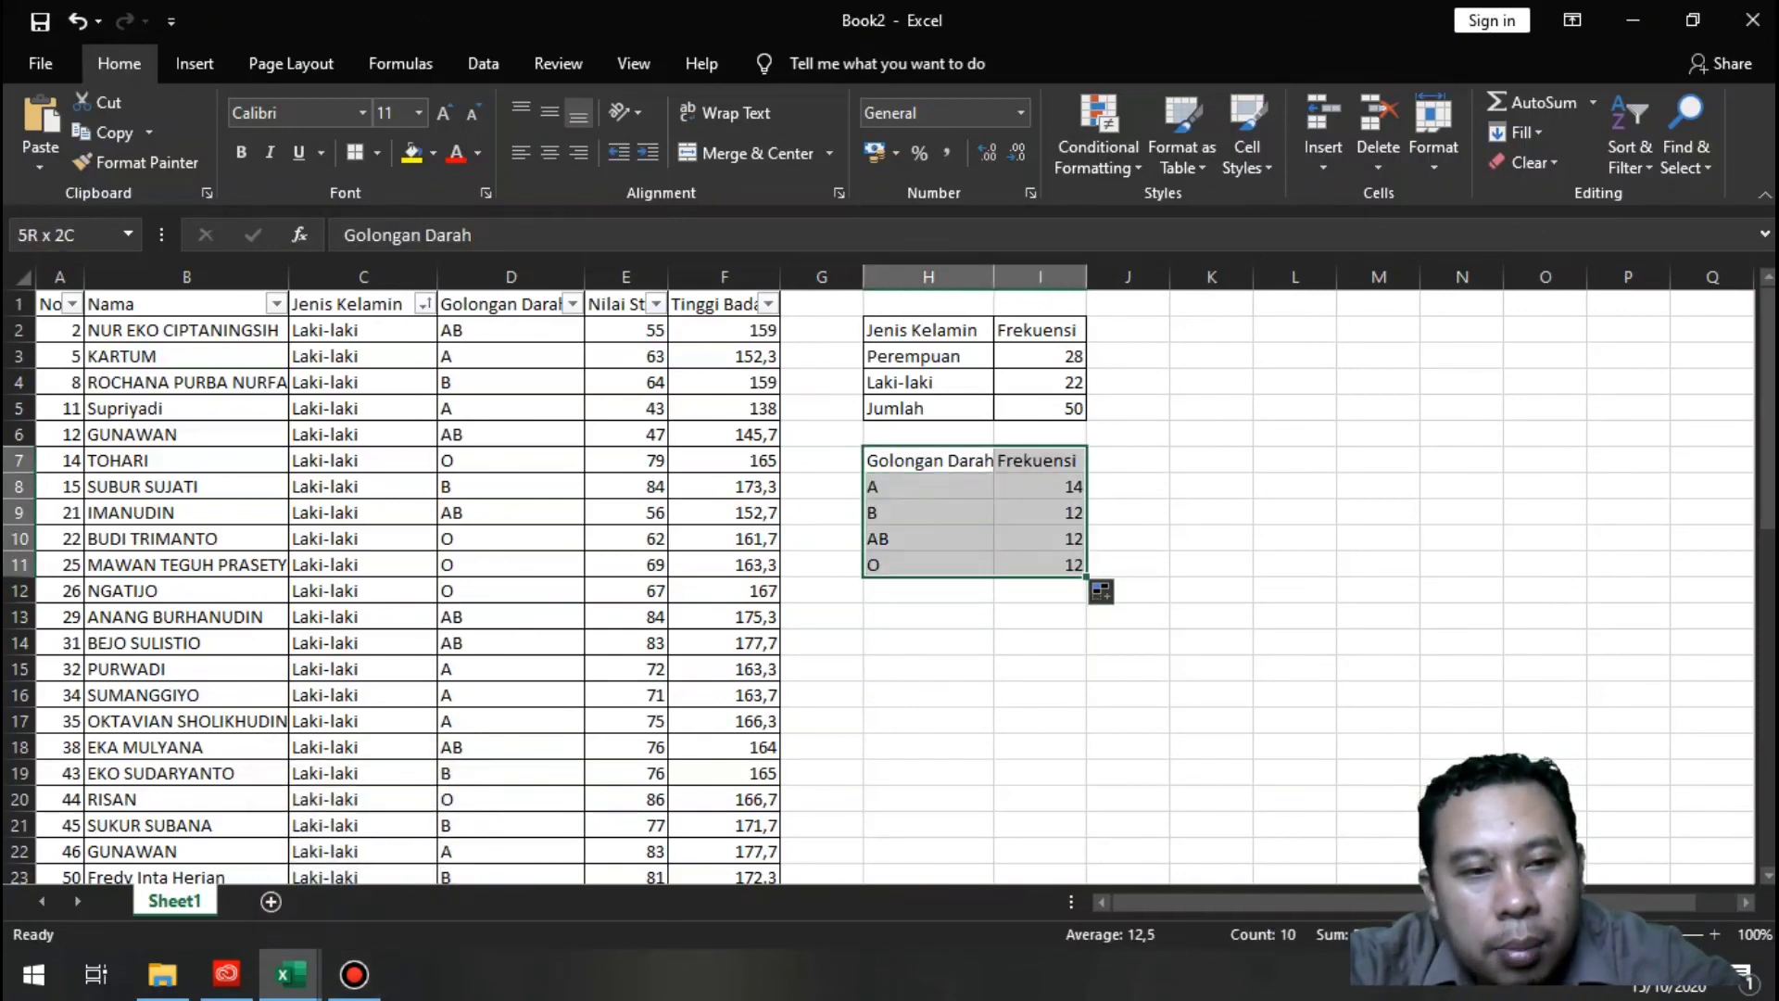